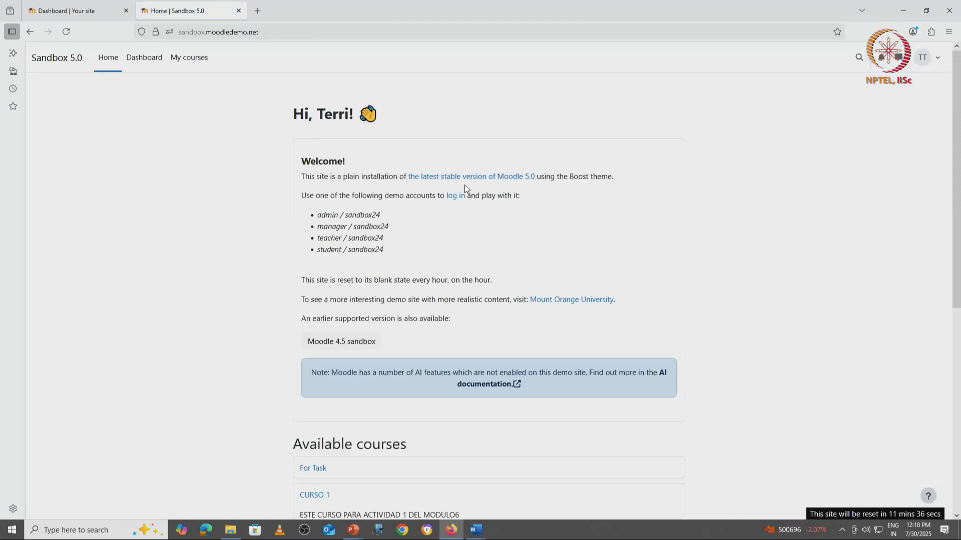
Open My second course from the site home and switch on edit mode.
scroll(464, 185, down, 7)
click(337, 404)
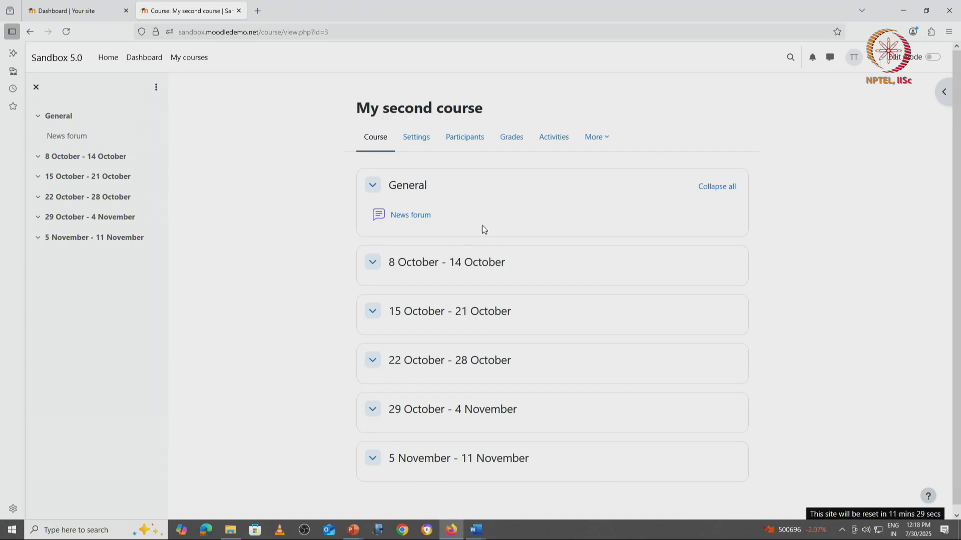
click(933, 57)
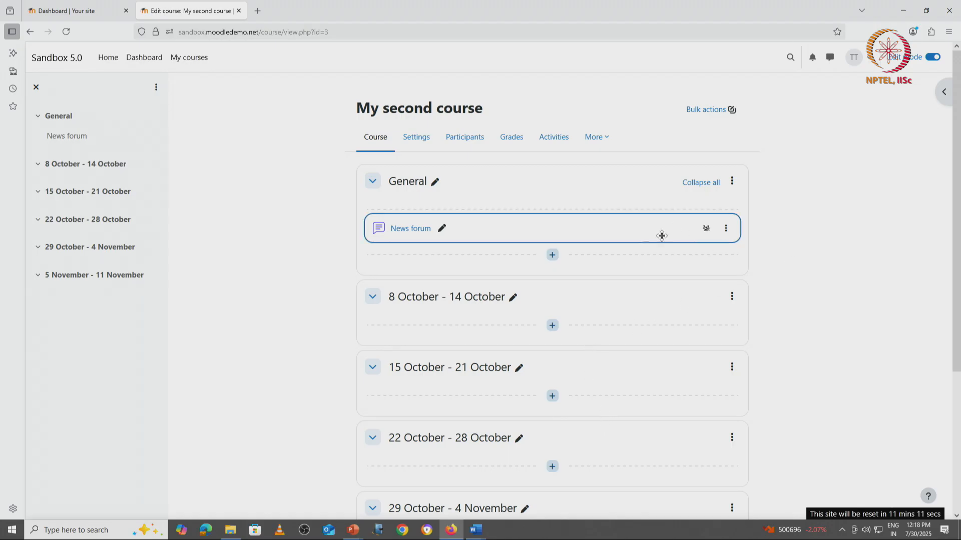
Add a new Folder resource to the General section from the resources list.
click(553, 256)
click(596, 274)
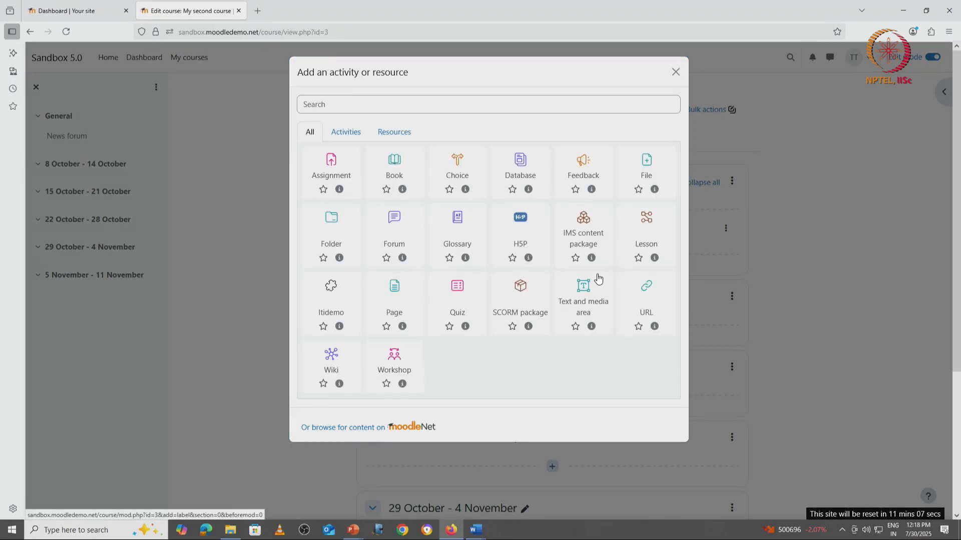
click(405, 136)
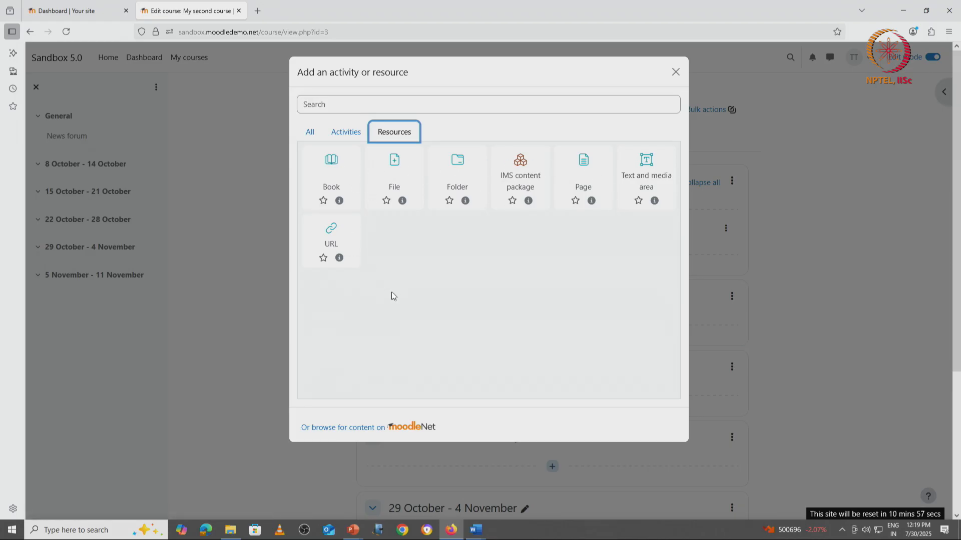
click(460, 167)
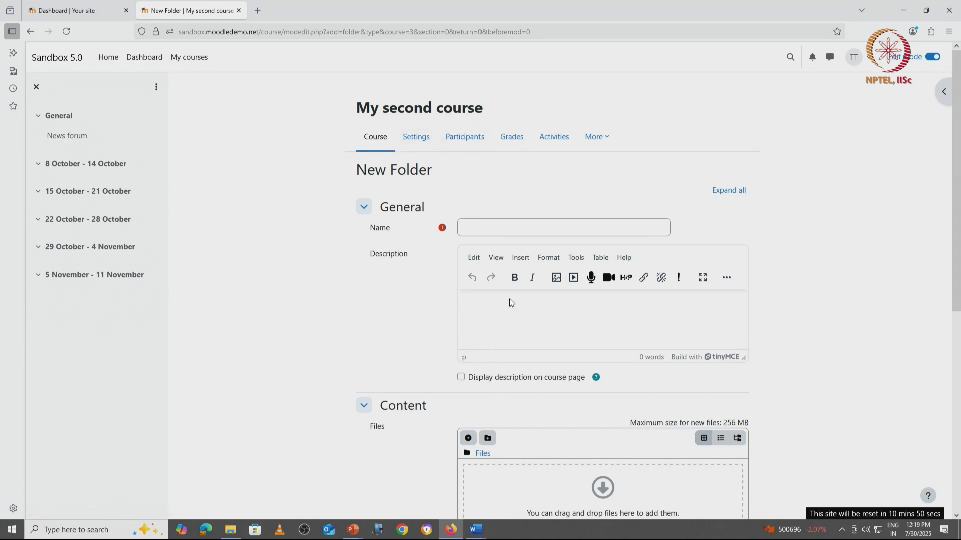
Name the folder "Previous year Question Papers".
click(520, 231)
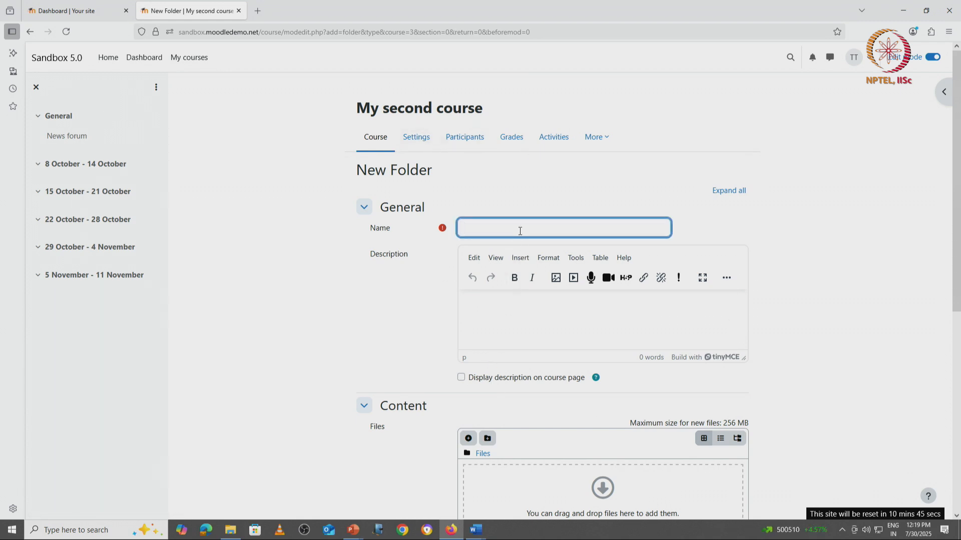
text(Questi)
text(on Pape)
text(Previo)
text(us ye)
text(ar )
text(s)
Enter the description "Here we have all the question papers of 2024" and display it on the course page.
click(507, 310)
text(Here we have all the question)
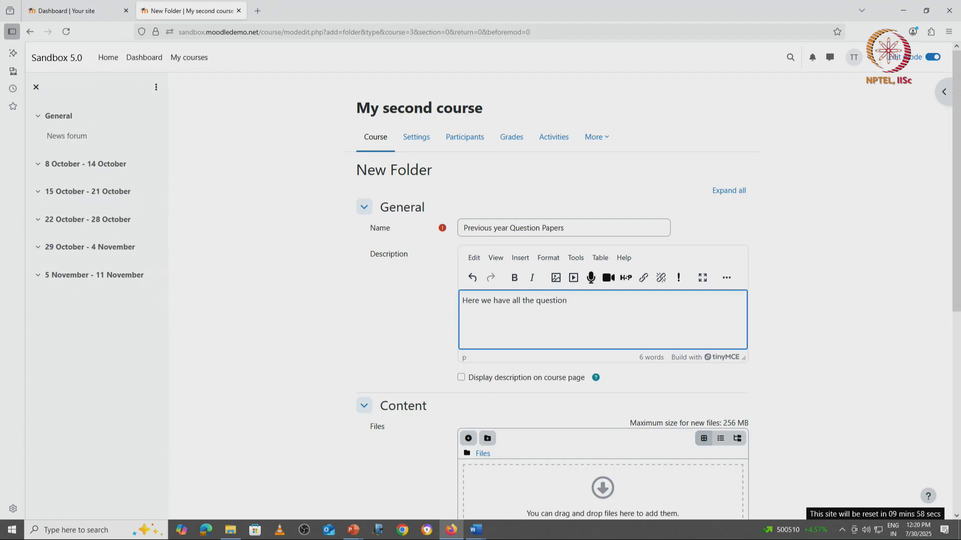
text( papers of 2024)
click(462, 377)
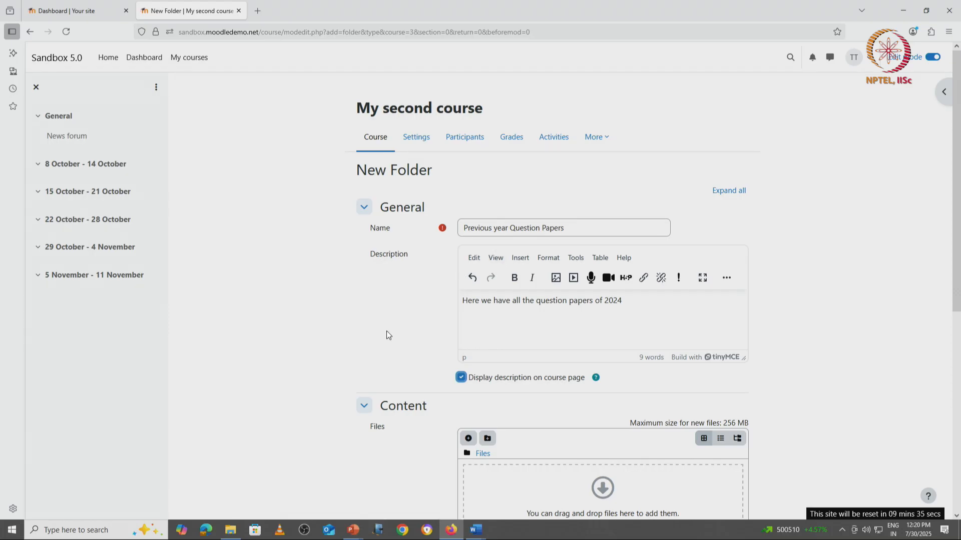
Upload the Word file Course Description of NATE into the folder's files.
scroll(387, 334, down, 3)
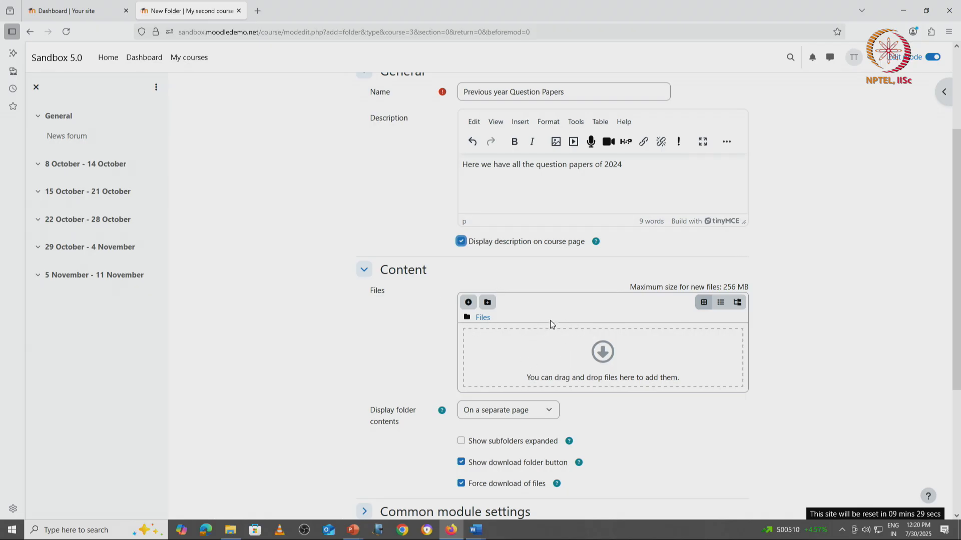
click(603, 350)
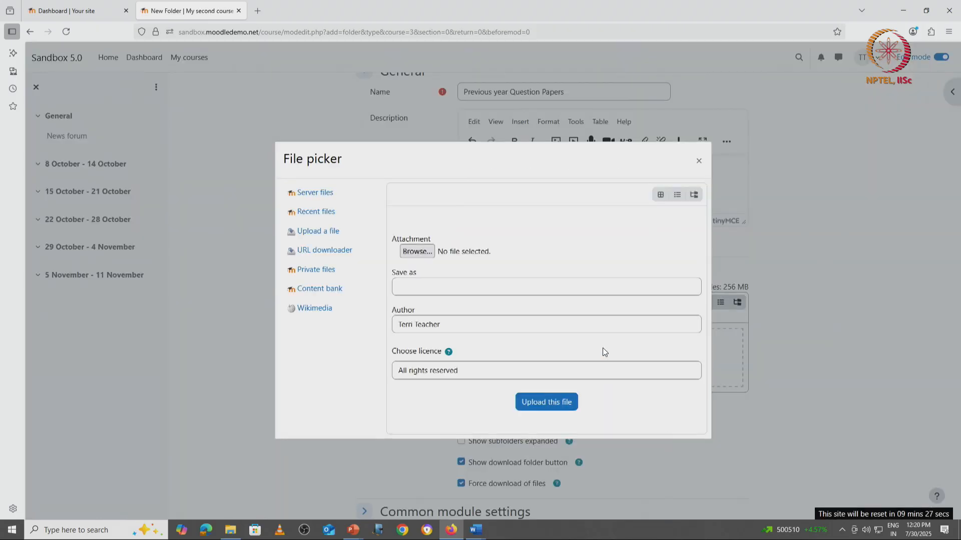
click(420, 255)
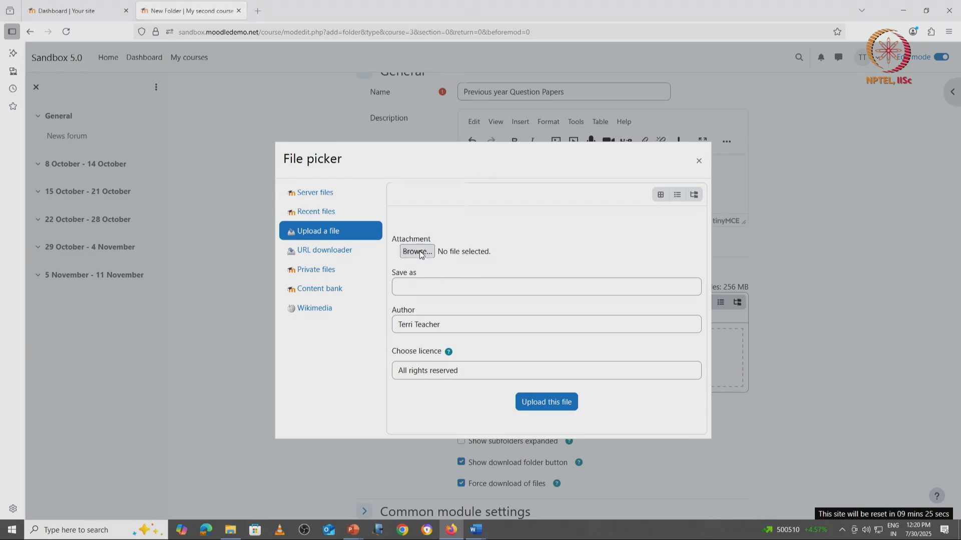
click(187, 78)
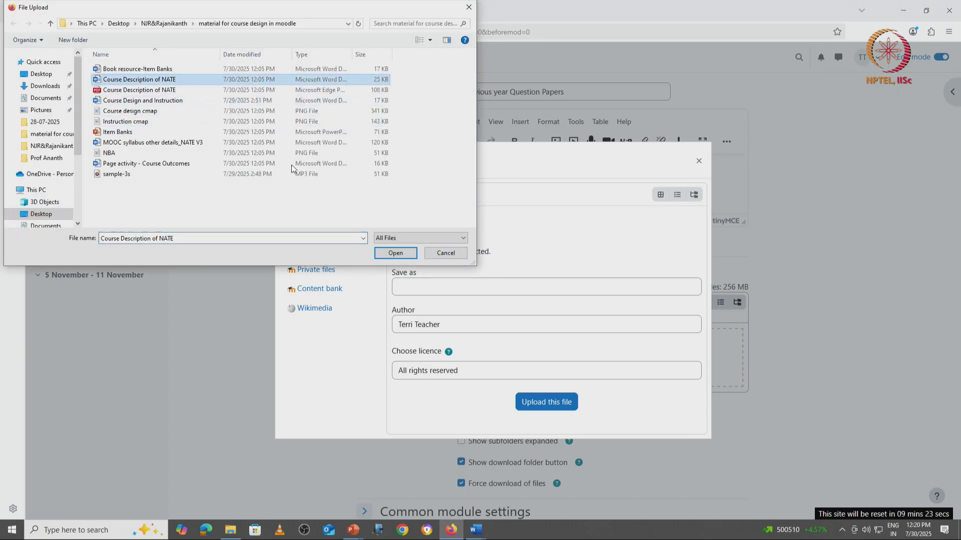
click(395, 253)
click(535, 401)
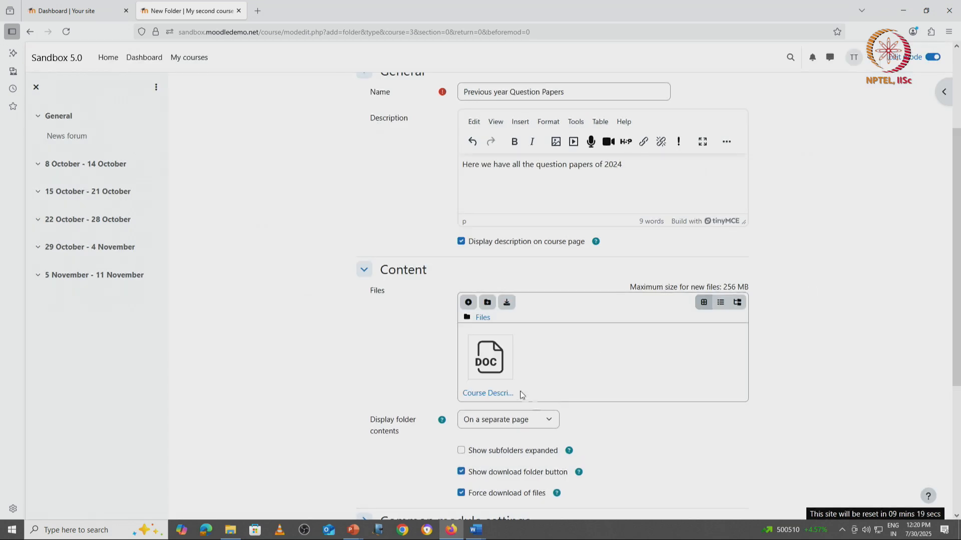
Upload the file Course Design and Instruction into the folder's files.
click(468, 302)
click(418, 255)
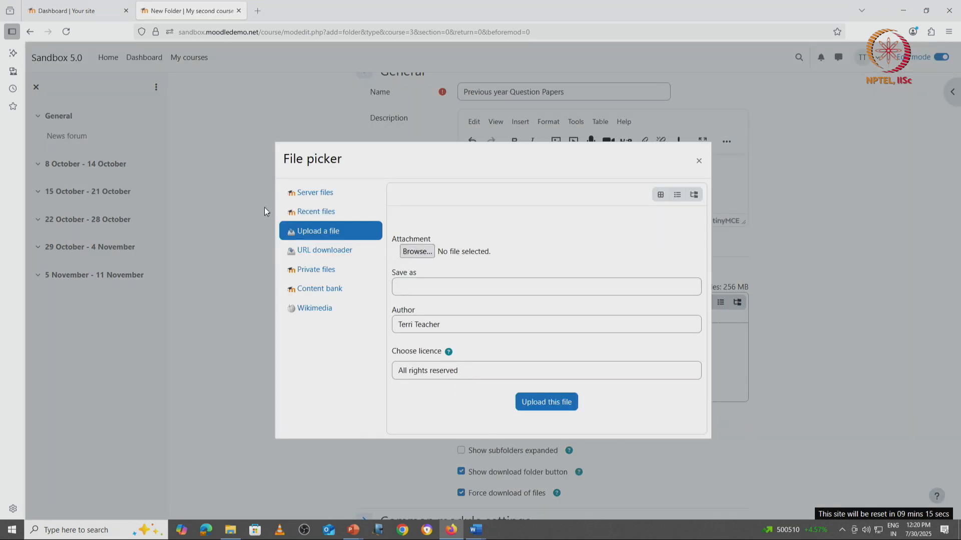
double_click(132, 100)
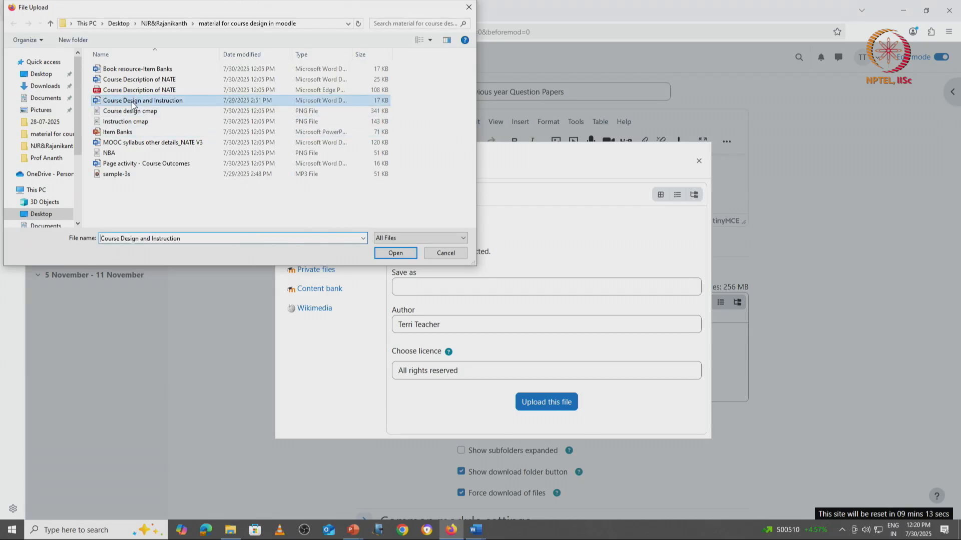
click(547, 402)
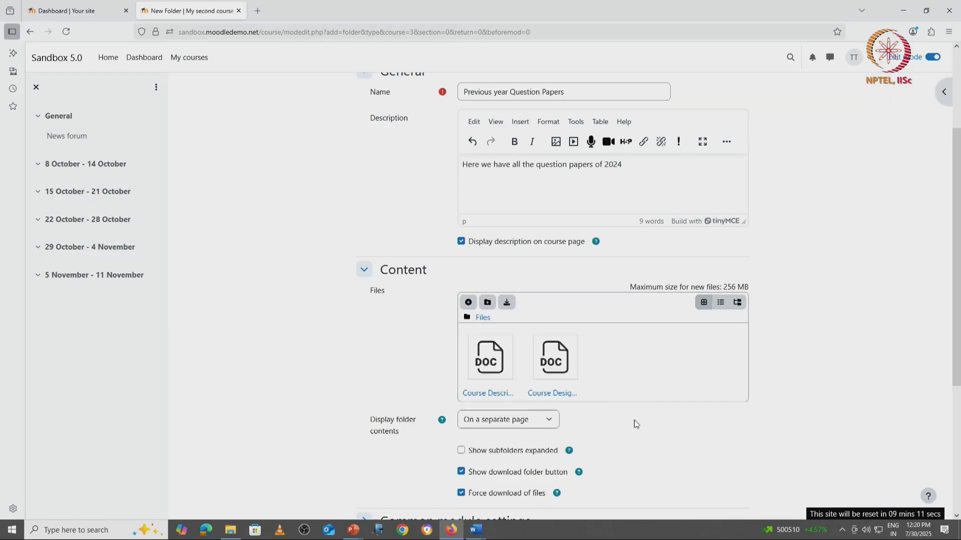
Upload the file Page activity - Course Outcomes into the folder's files.
click(468, 304)
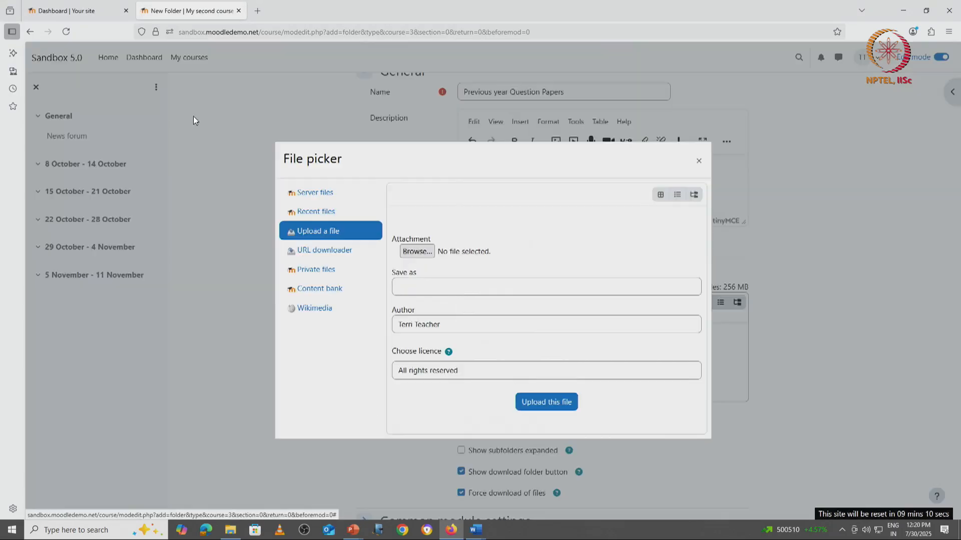
click(415, 252)
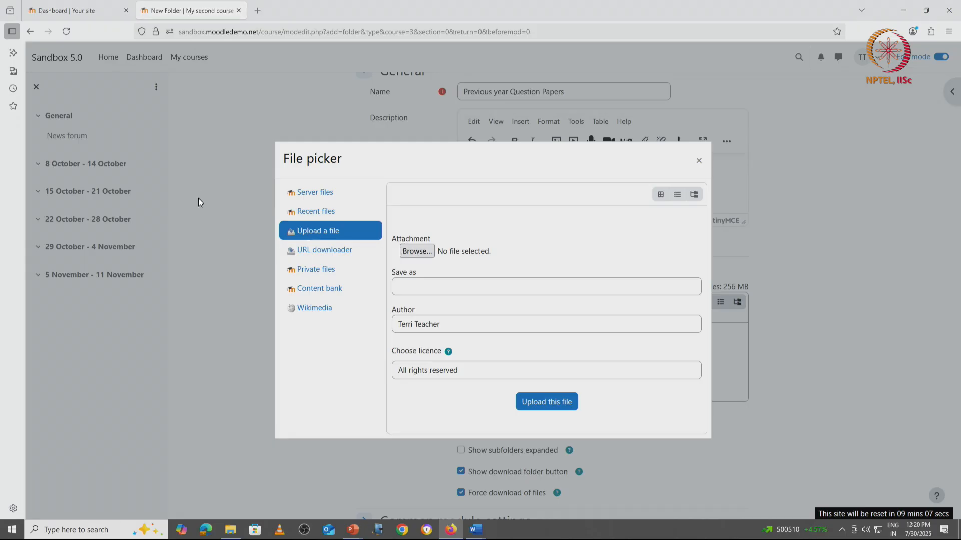
double_click(127, 167)
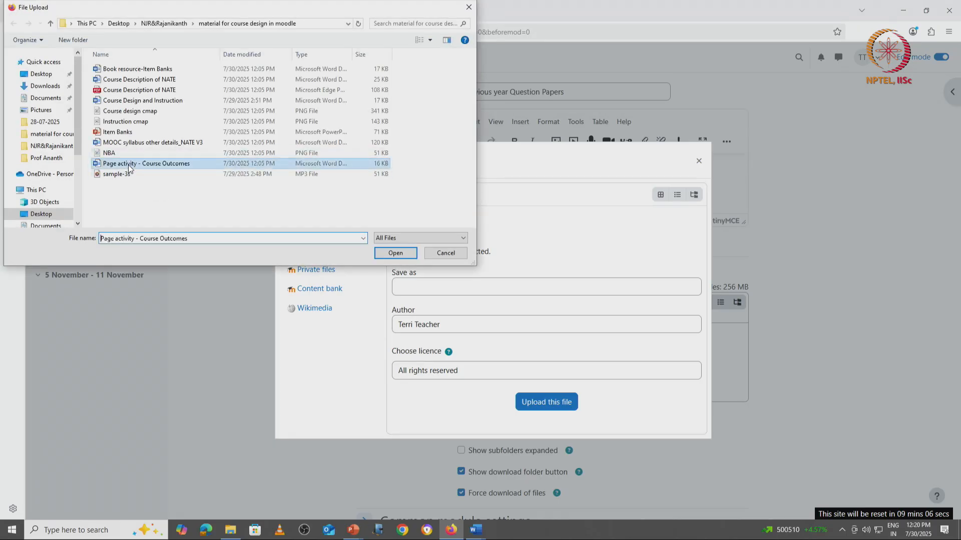
click(560, 407)
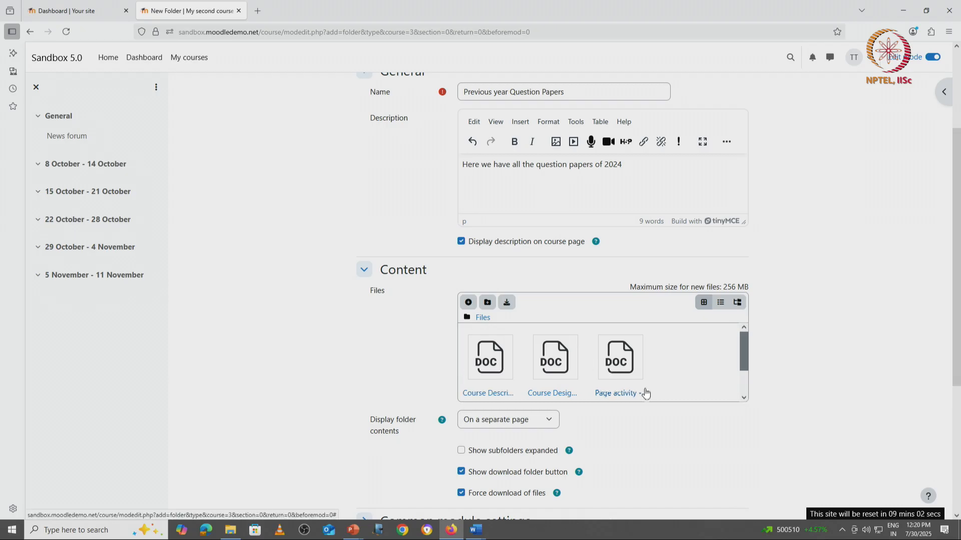
Set the folder contents to display inline on a course page.
scroll(631, 440, down, 5)
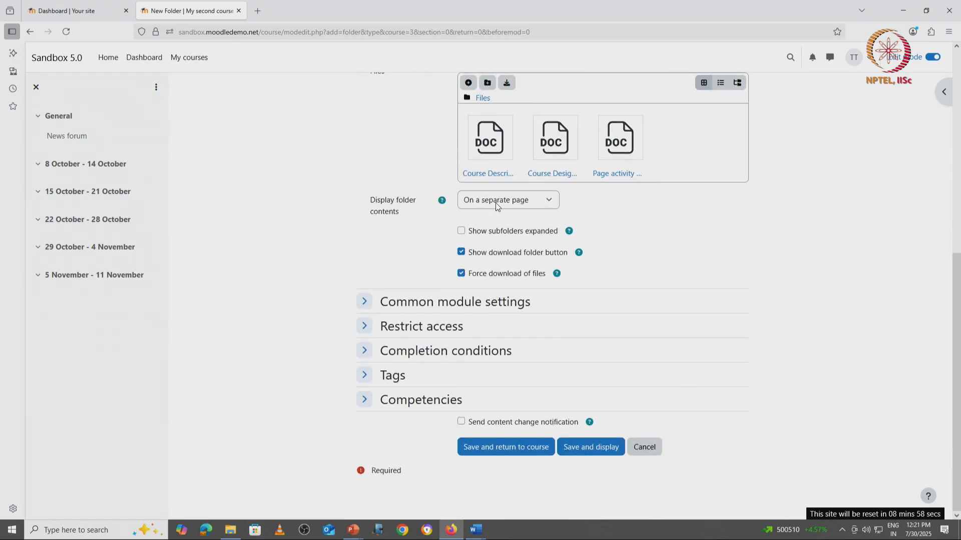
click(495, 202)
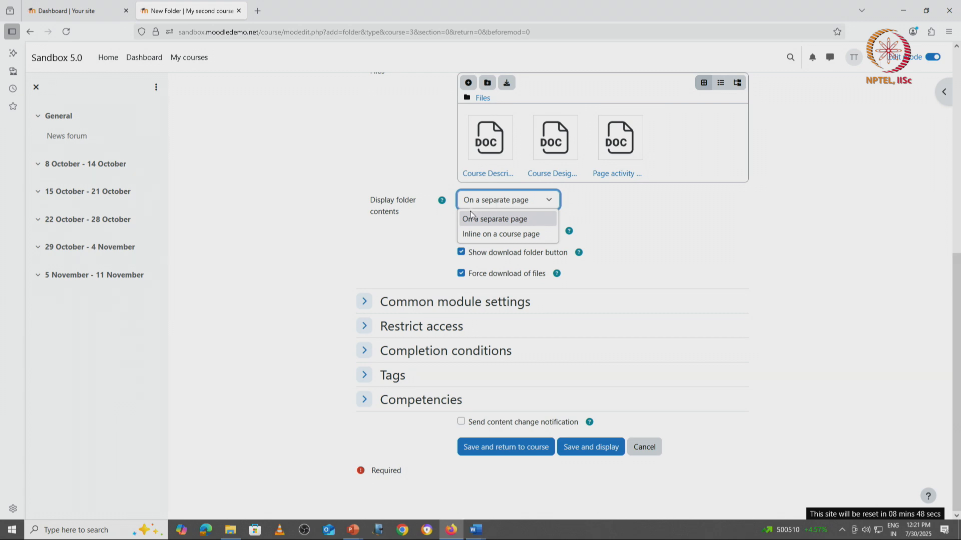
click(512, 235)
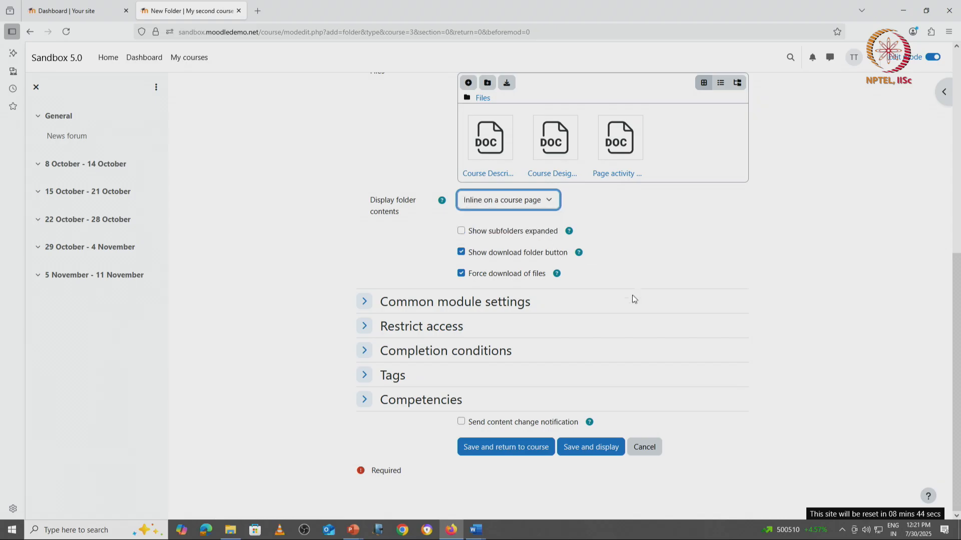
Expand the Common module settings and save the folder, returning to the course.
click(364, 301)
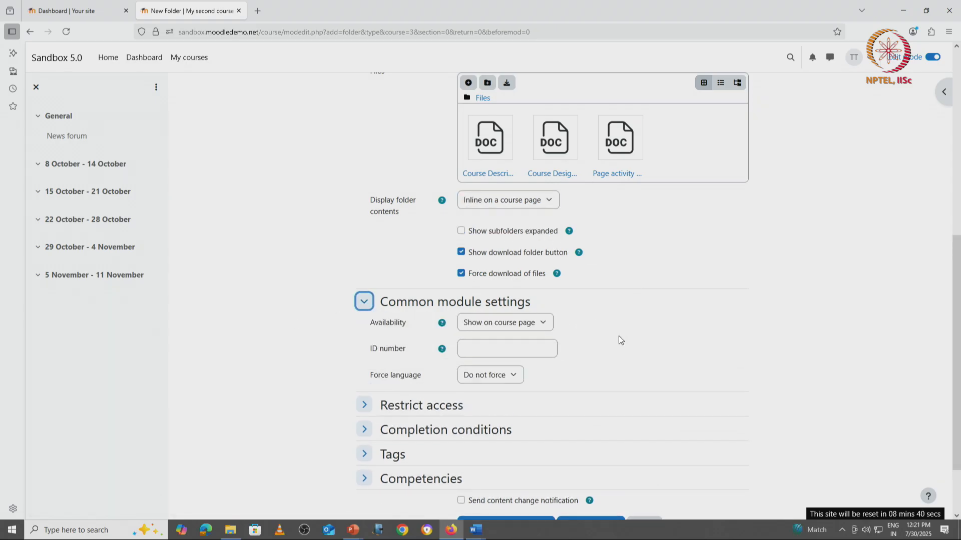
scroll(620, 340, down, 2)
click(499, 446)
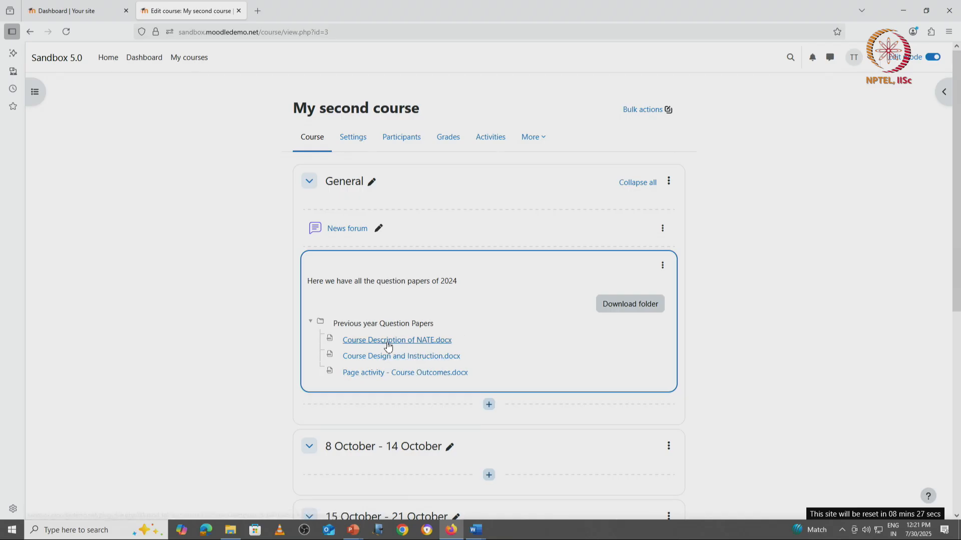
Edit the folder's settings to display its contents on a separate page and save, returning to the course.
click(664, 269)
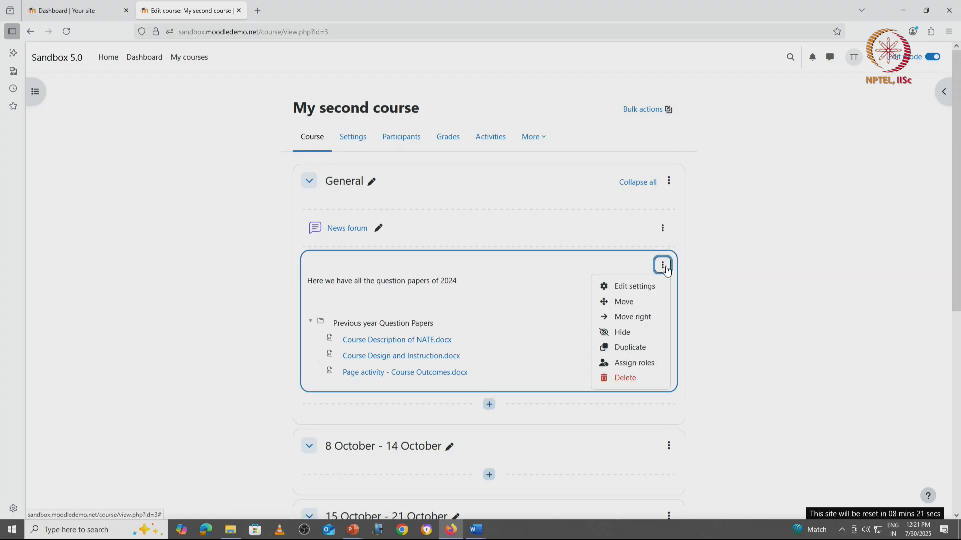
click(646, 285)
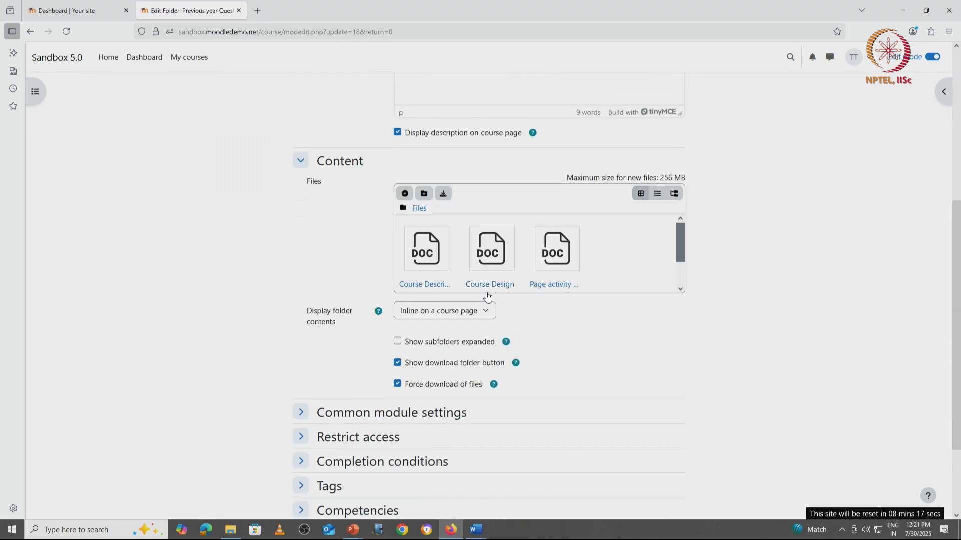
click(485, 310)
click(452, 331)
scroll(624, 376, down, 2)
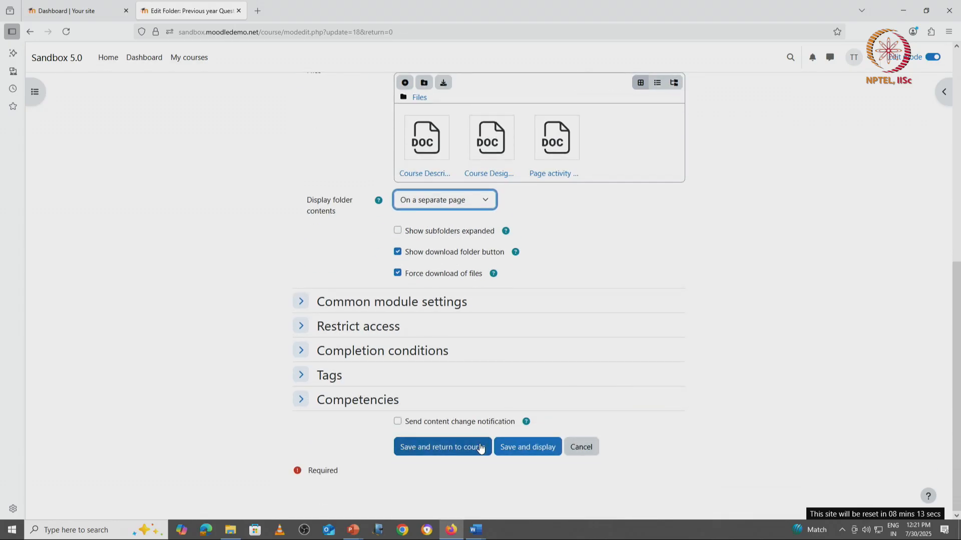
click(442, 447)
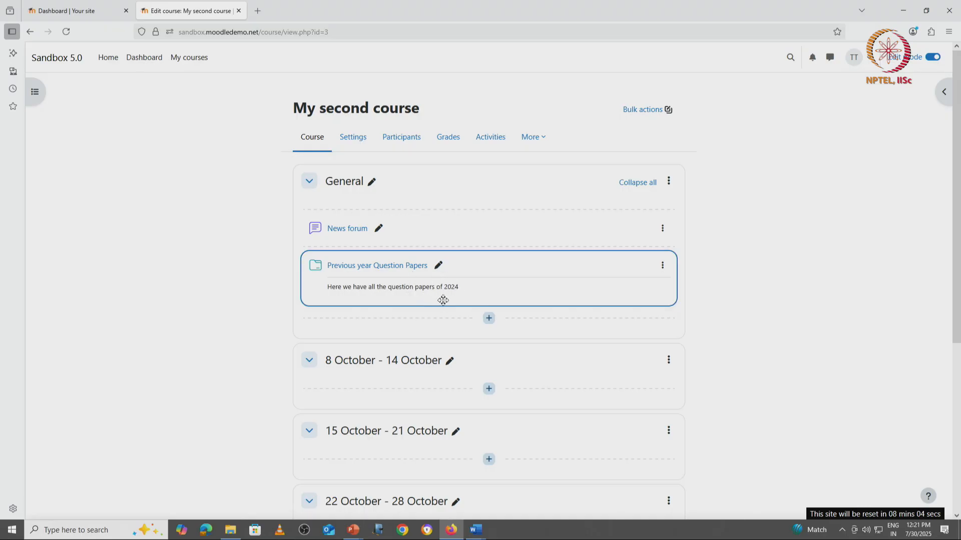
Open the Previous year Question Papers folder and download Course Description of NATE.docx.
click(401, 271)
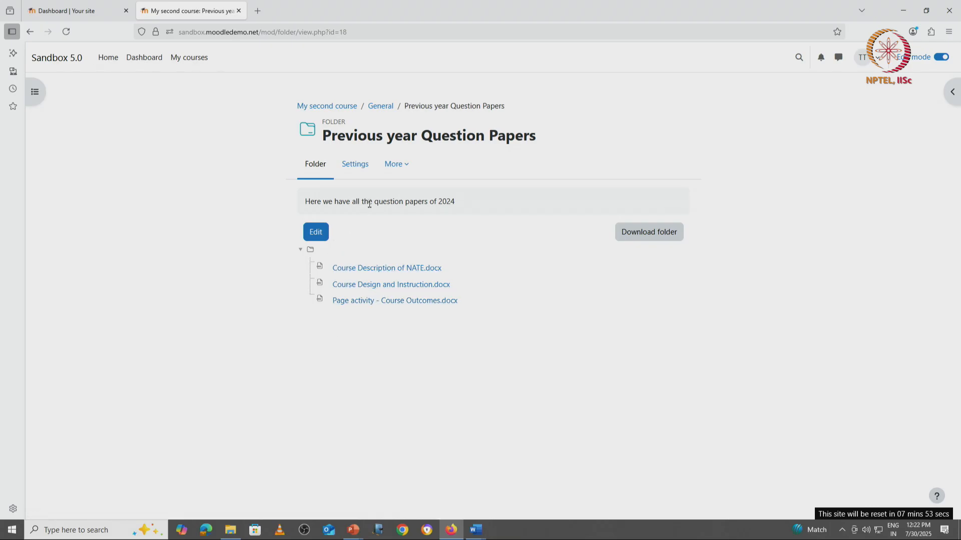
click(378, 268)
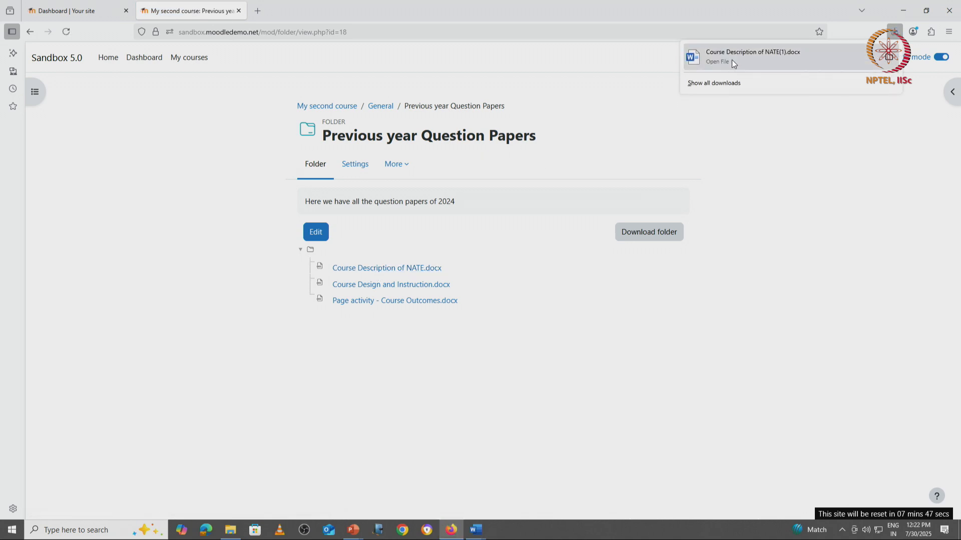
Return to My second course and switch your role to Student.
click(336, 113)
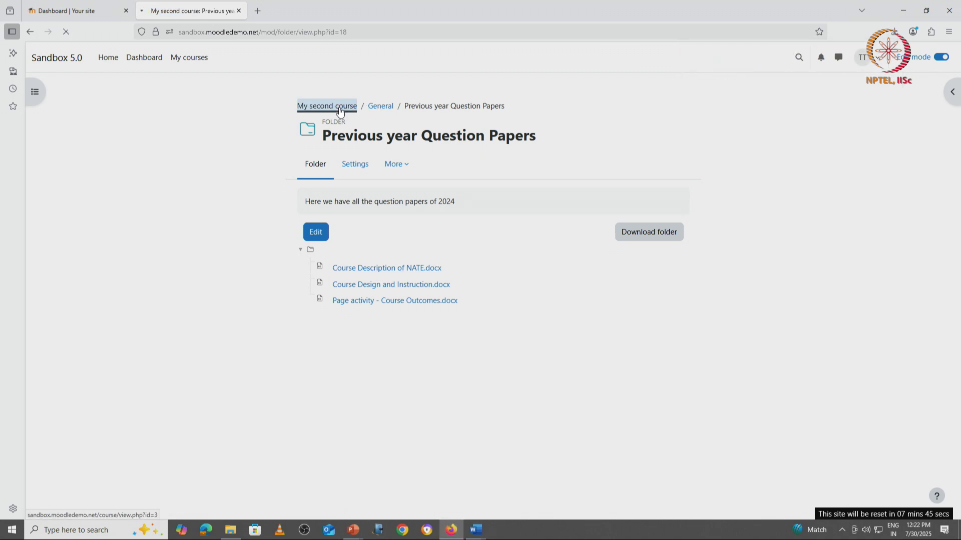
click(867, 62)
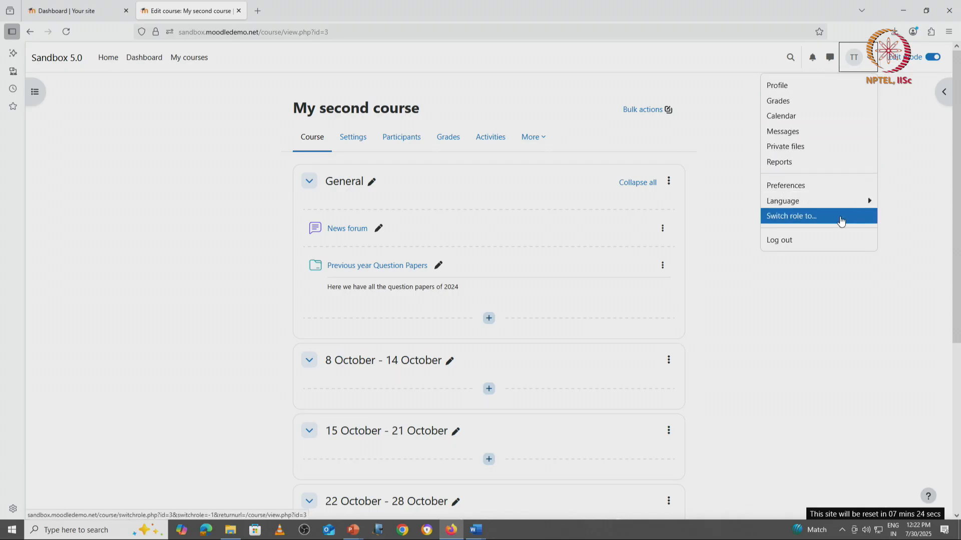
click(870, 61)
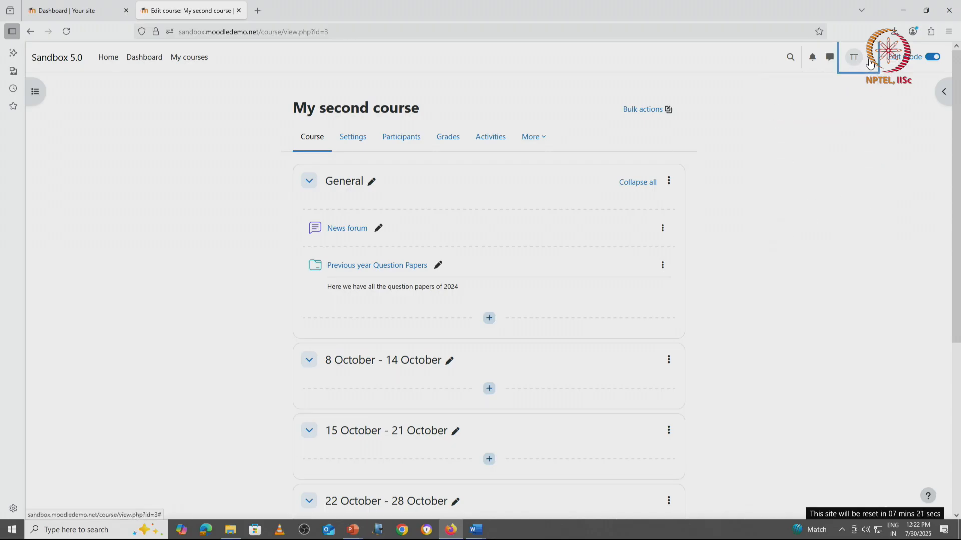
click(870, 61)
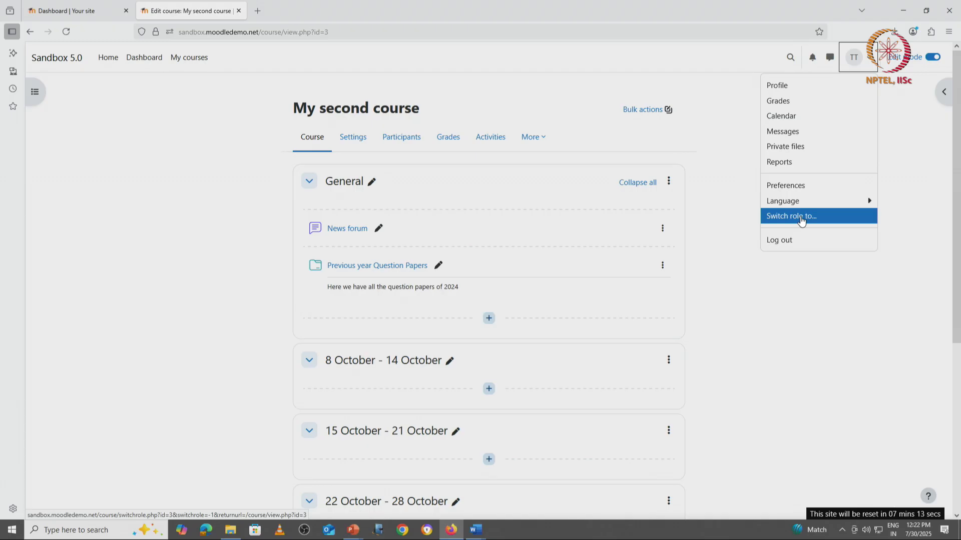
click(804, 218)
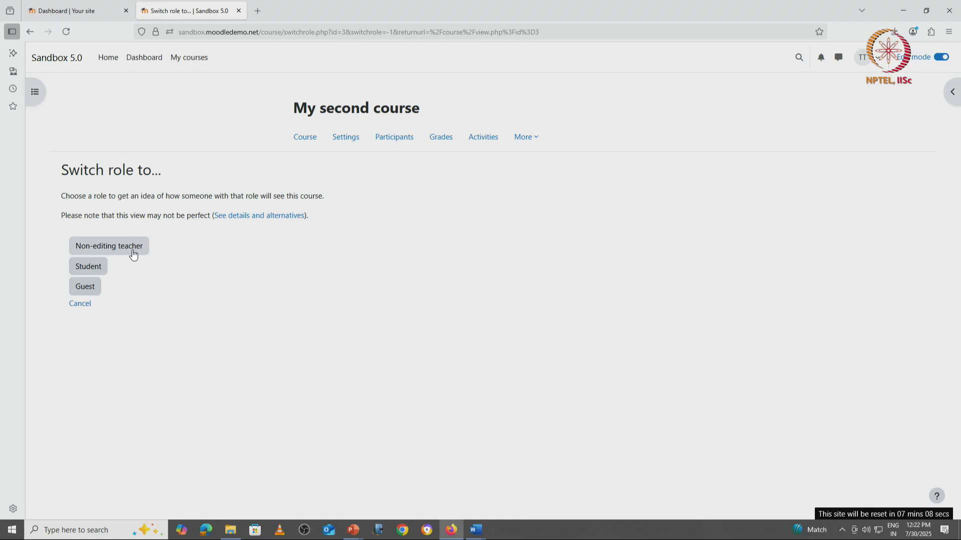
click(98, 269)
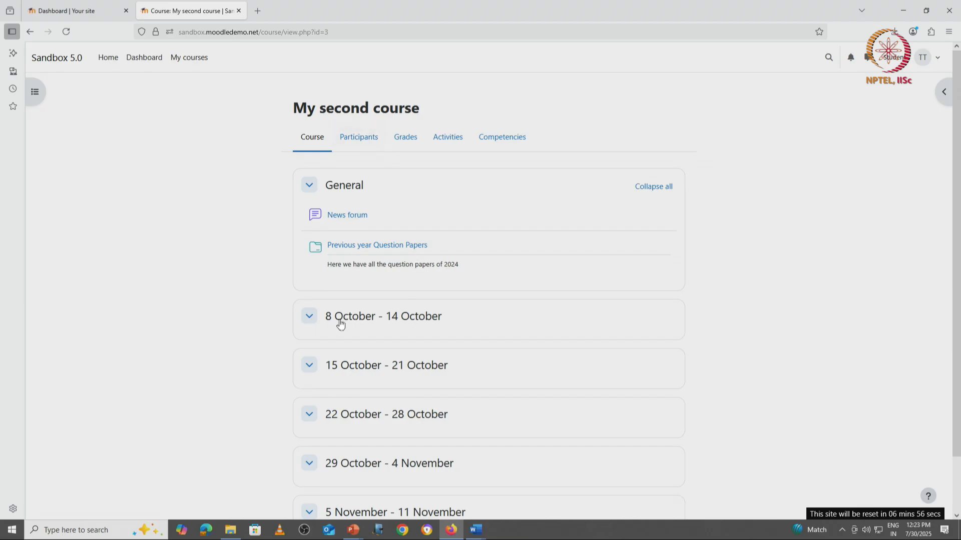
As a student, open the Previous year Question Papers folder and download the whole folder.
click(396, 246)
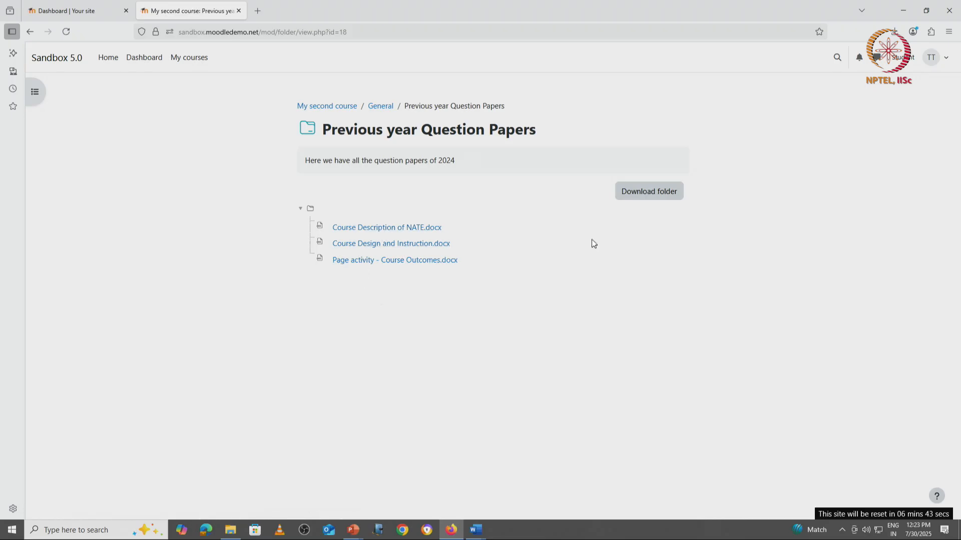
click(670, 198)
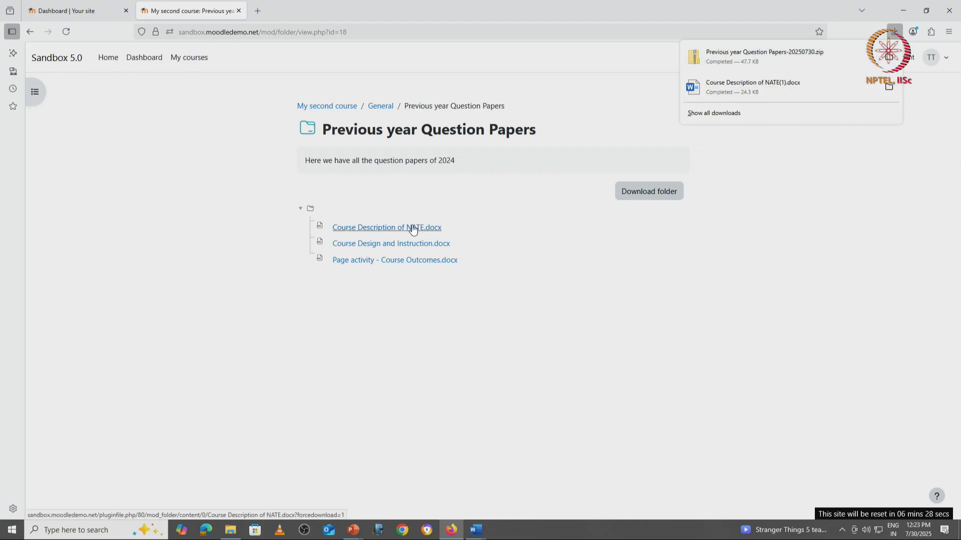
click(729, 209)
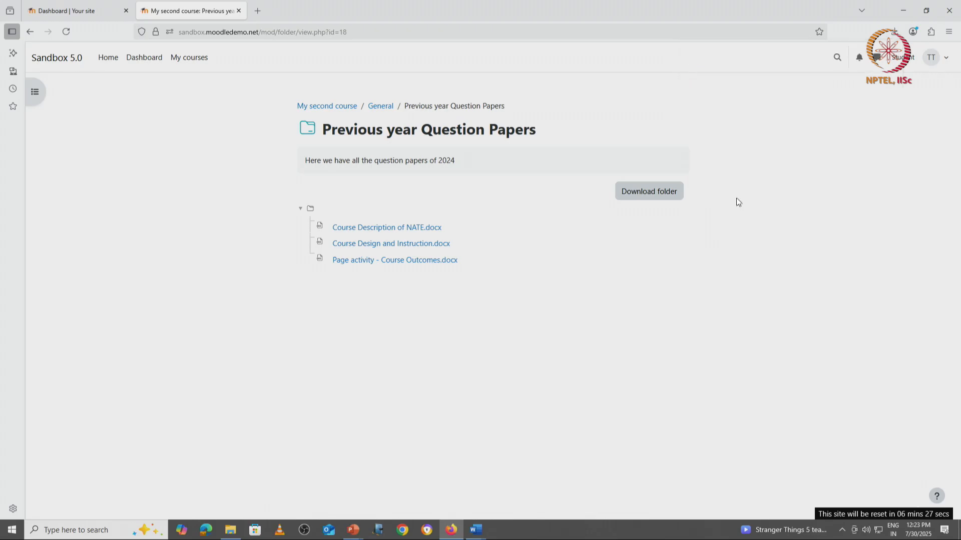
Return to your normal role, go back to the course and turn edit mode on.
click(920, 58)
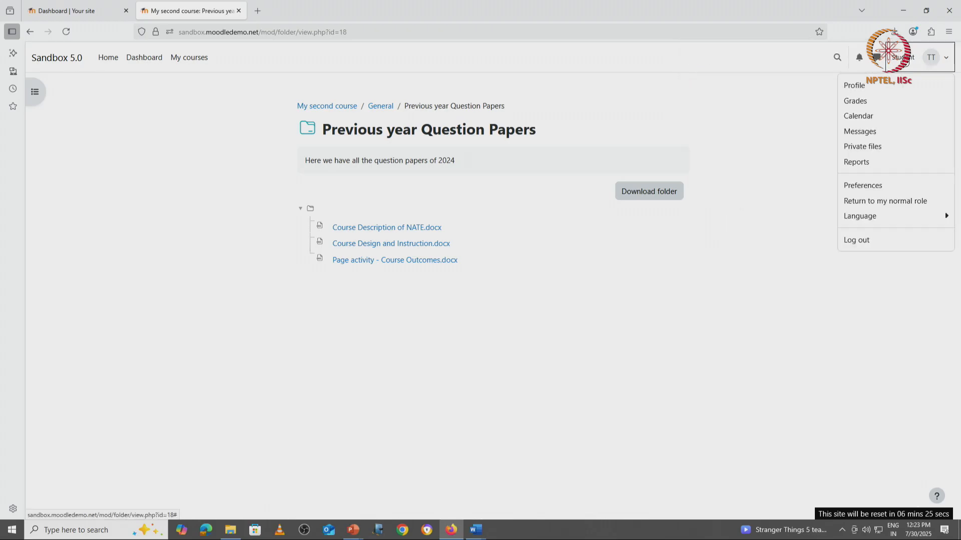
click(895, 201)
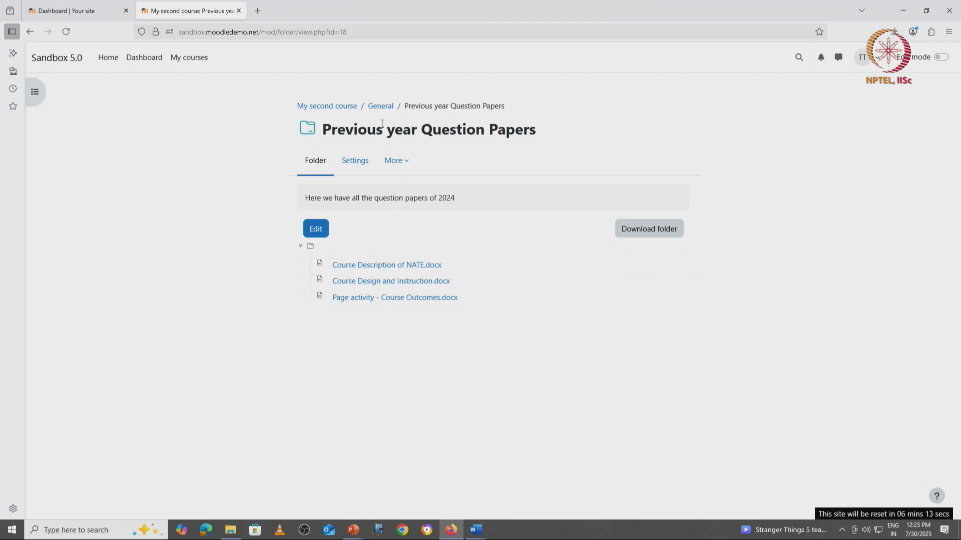
click(335, 107)
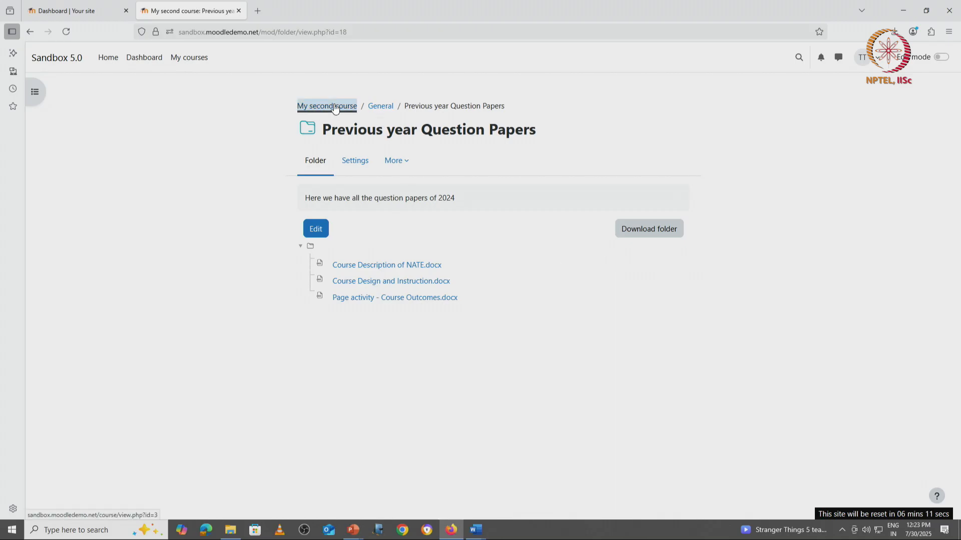
click(931, 58)
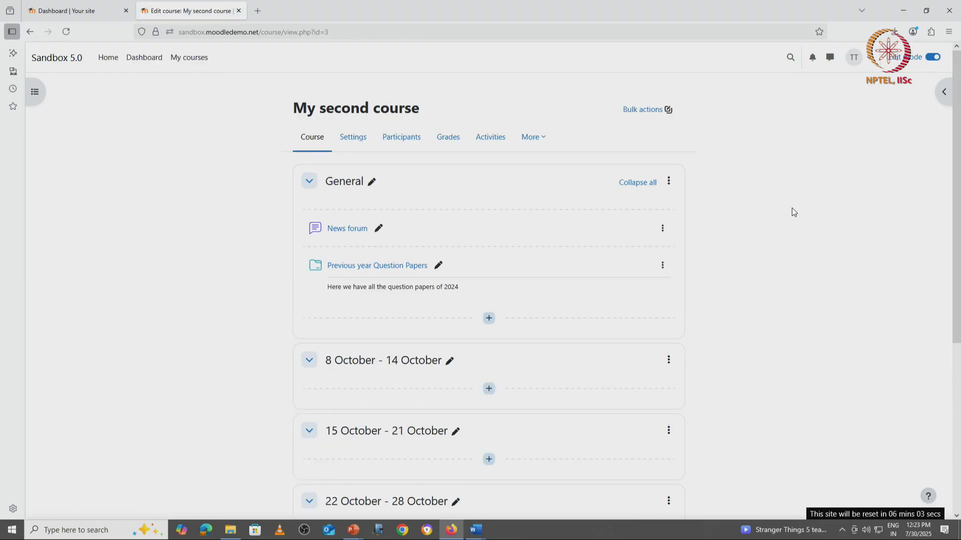
Add a new URL resource to the General section and name it Google Search.
click(488, 318)
click(523, 336)
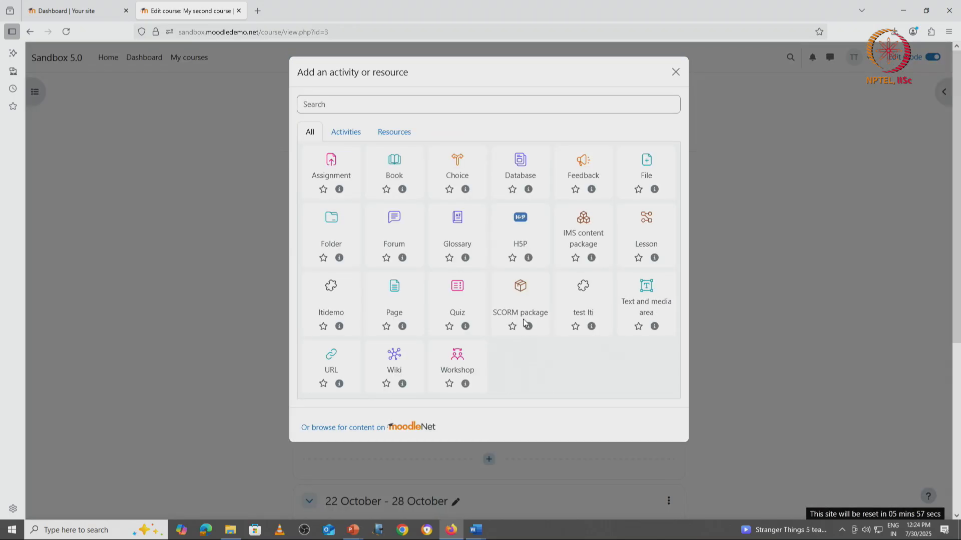
click(397, 134)
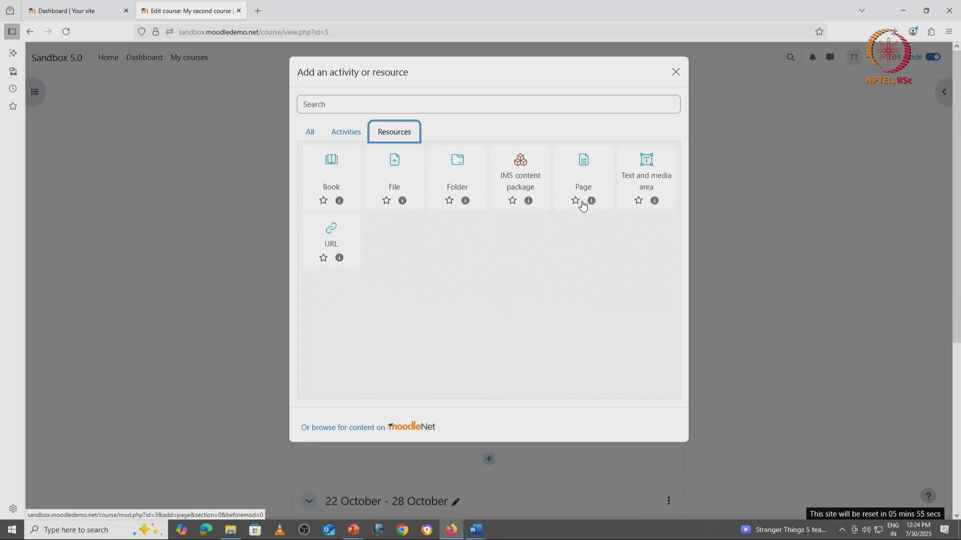
click(339, 234)
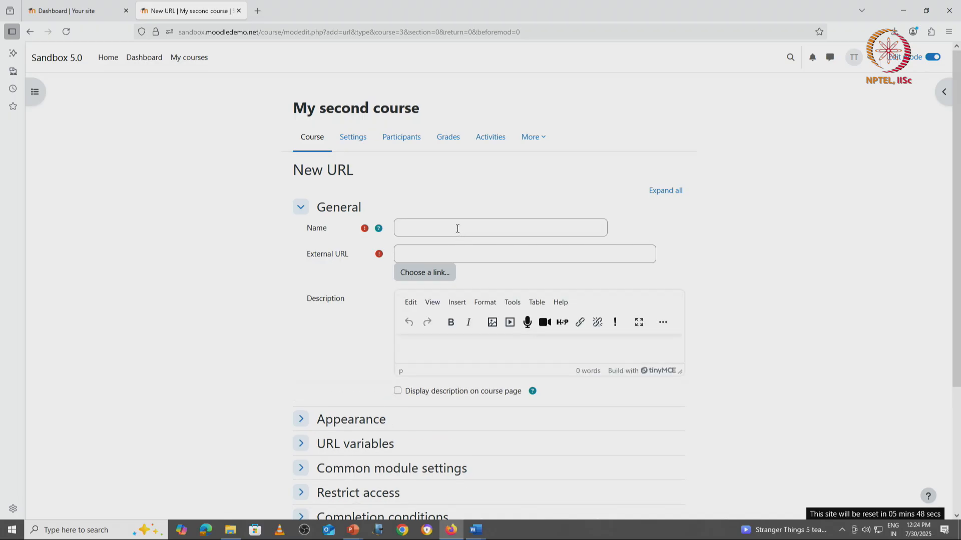
click(457, 229)
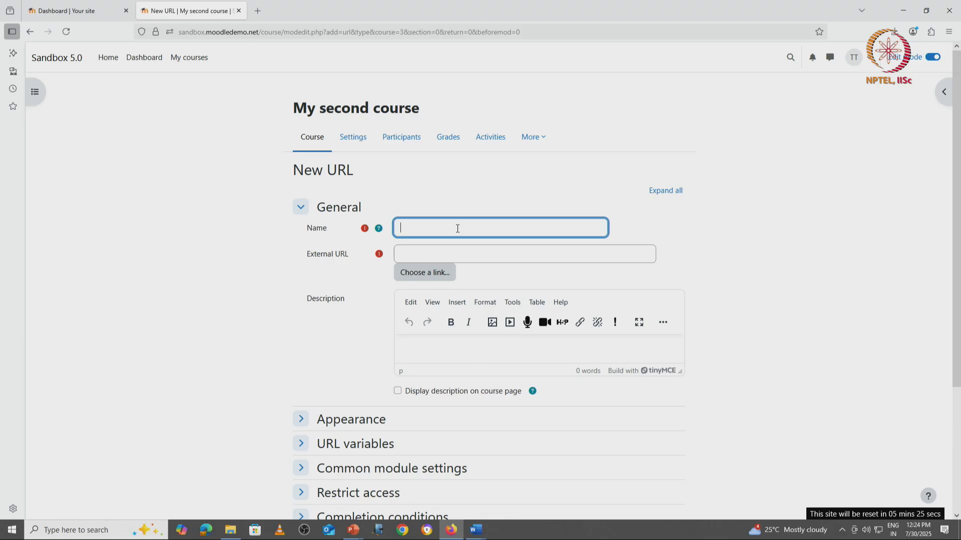
text(Google Search)
Enter the Google home page address as the external URL.
click(408, 252)
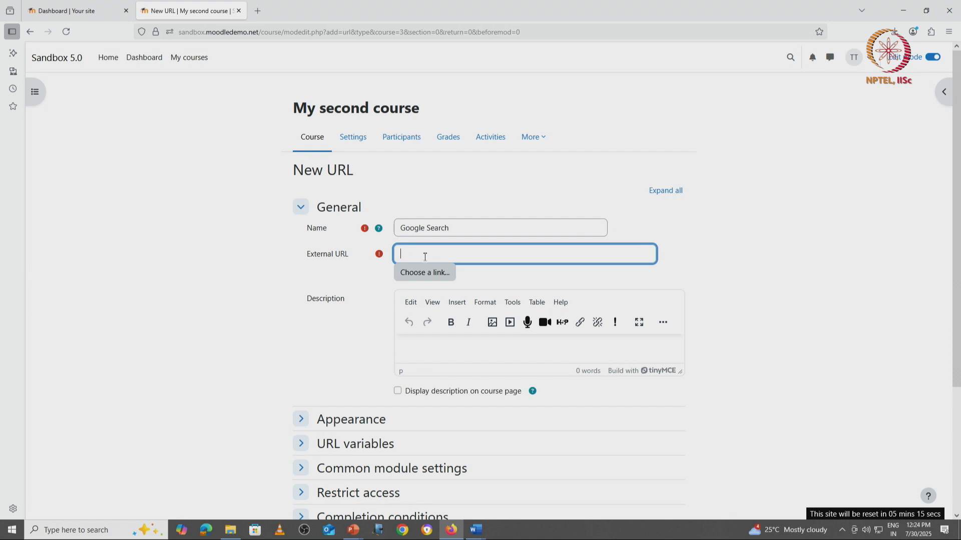
text(http://google.com)
click(414, 254)
key(BackSpace)
text(s)
Pick the Wikimedia image Open education with Moodle recommendations, found by searching Moodle, as the external URL.
click(430, 272)
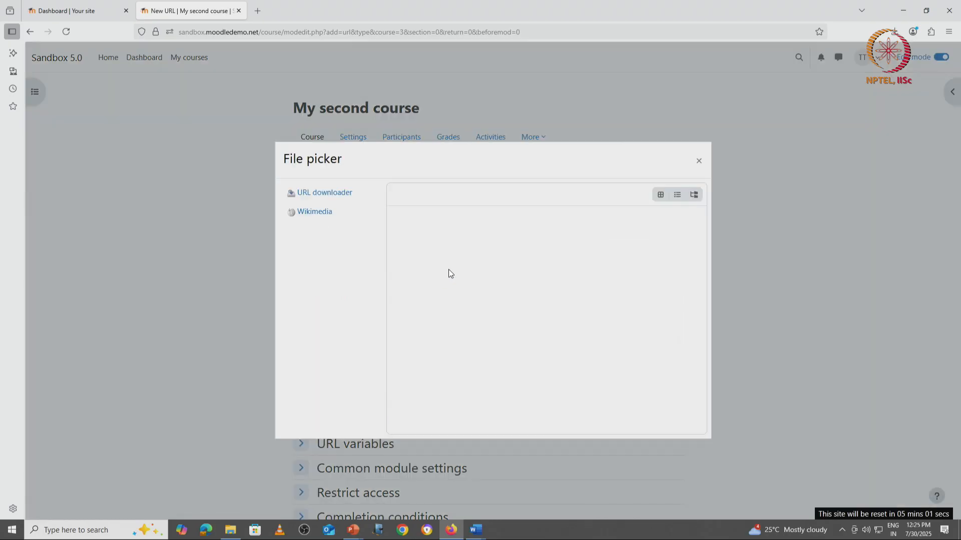
click(323, 212)
click(433, 271)
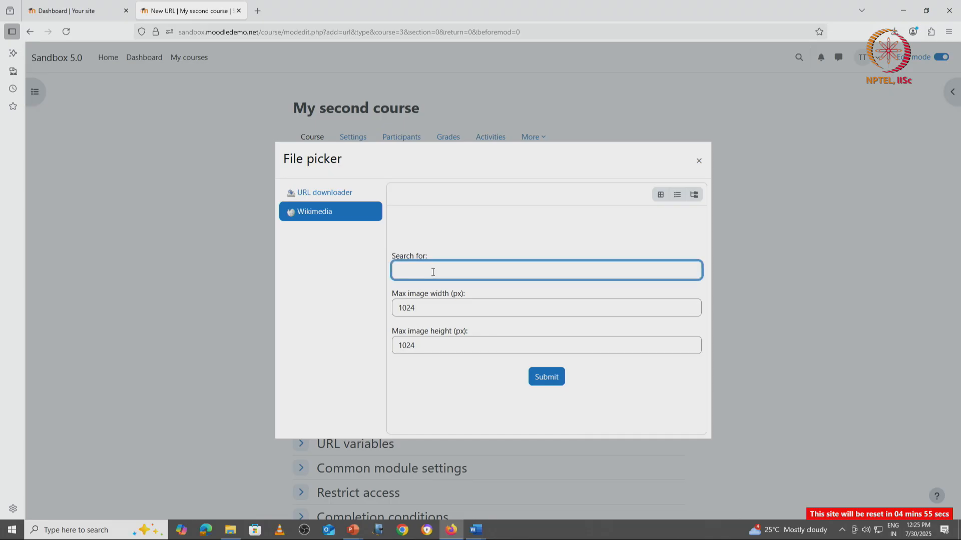
text(Moodle)
click(545, 378)
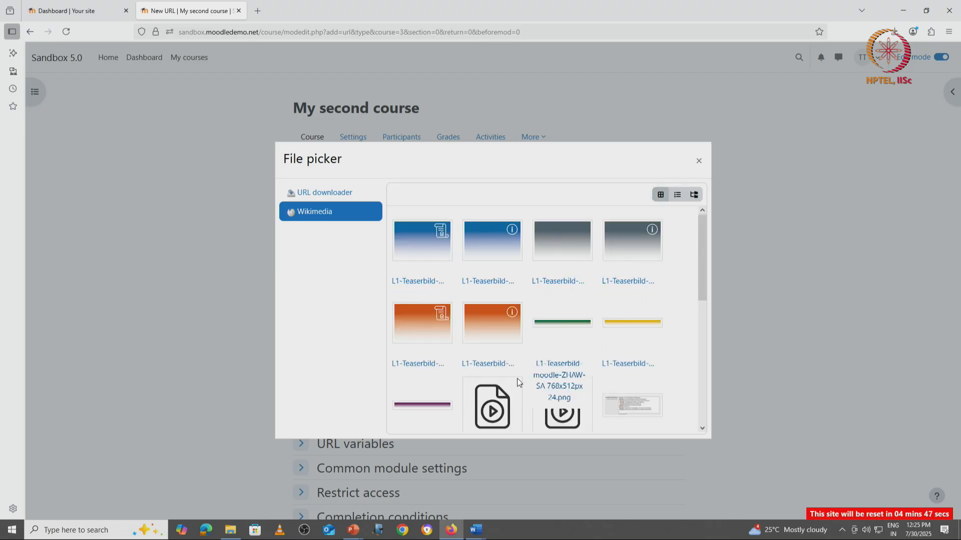
scroll(517, 370, down, 8)
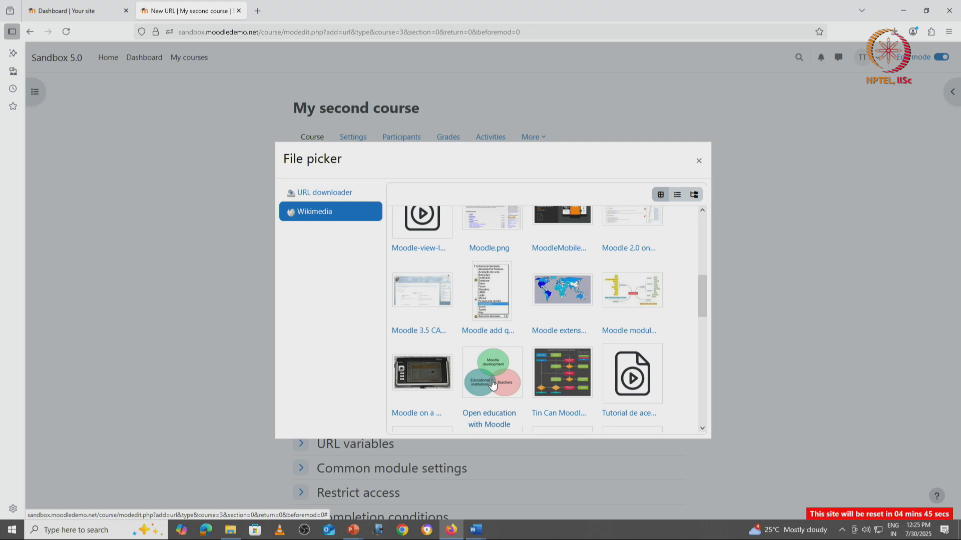
click(494, 415)
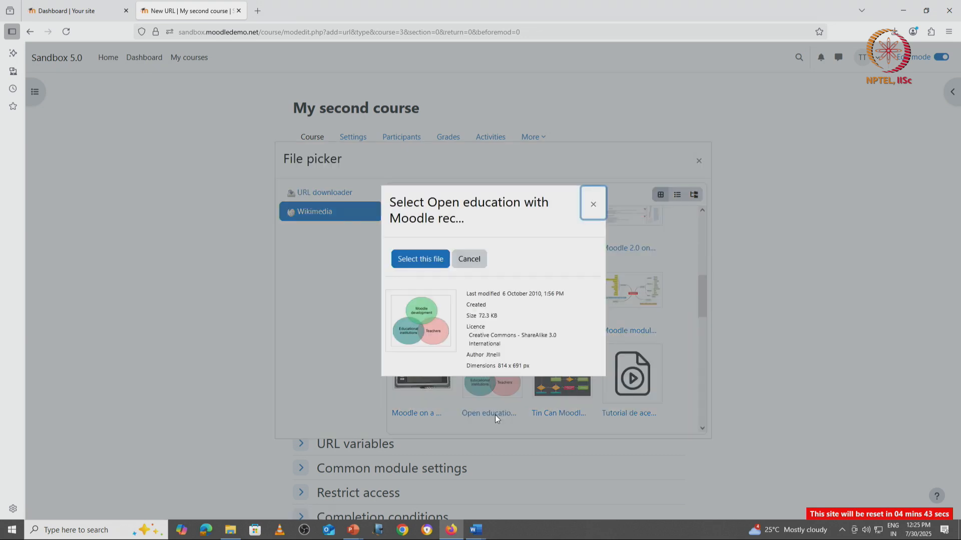
click(421, 259)
Rename the URL resource as Moodle search.
drag(453, 226, 389, 230)
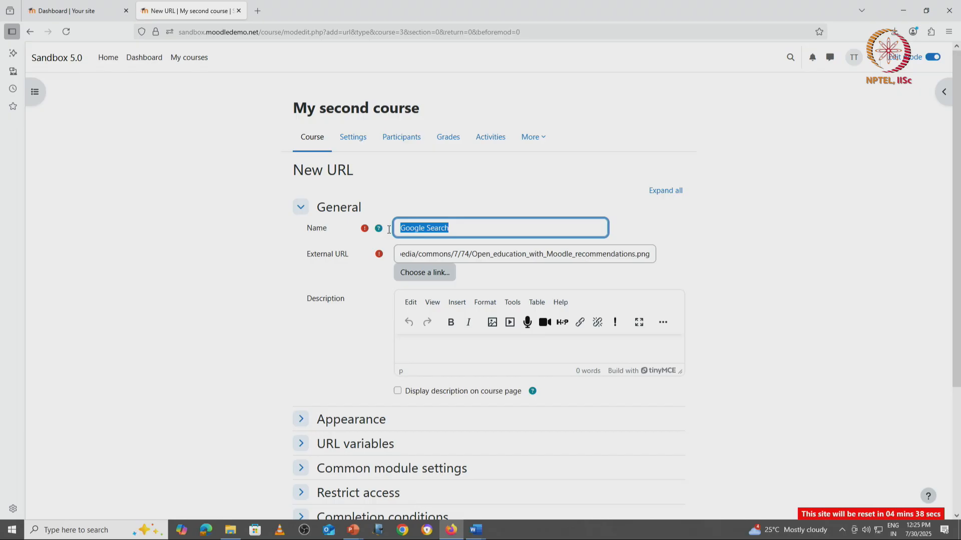
text(Moodle )
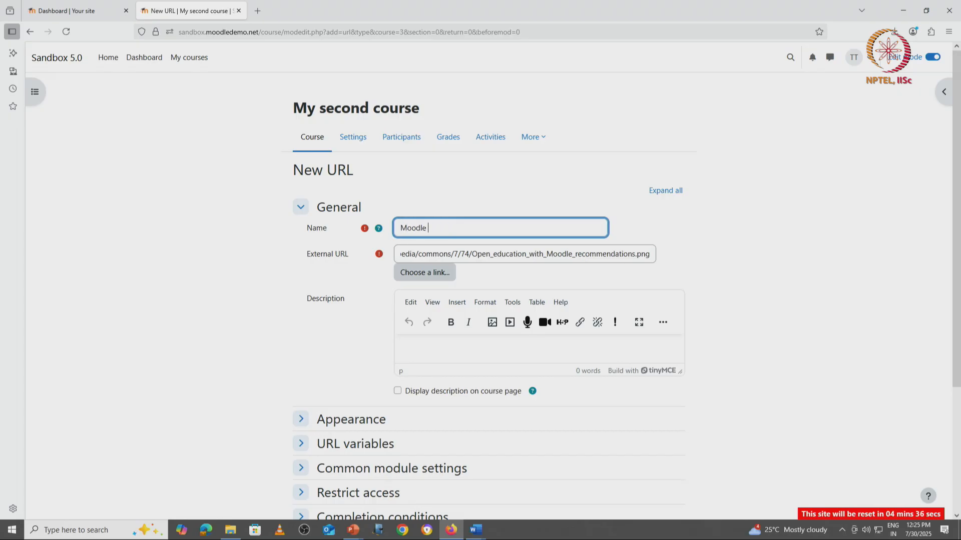
text(search)
Set the URL's display to In pop-up and save, returning to the course.
scroll(375, 357, down, 3)
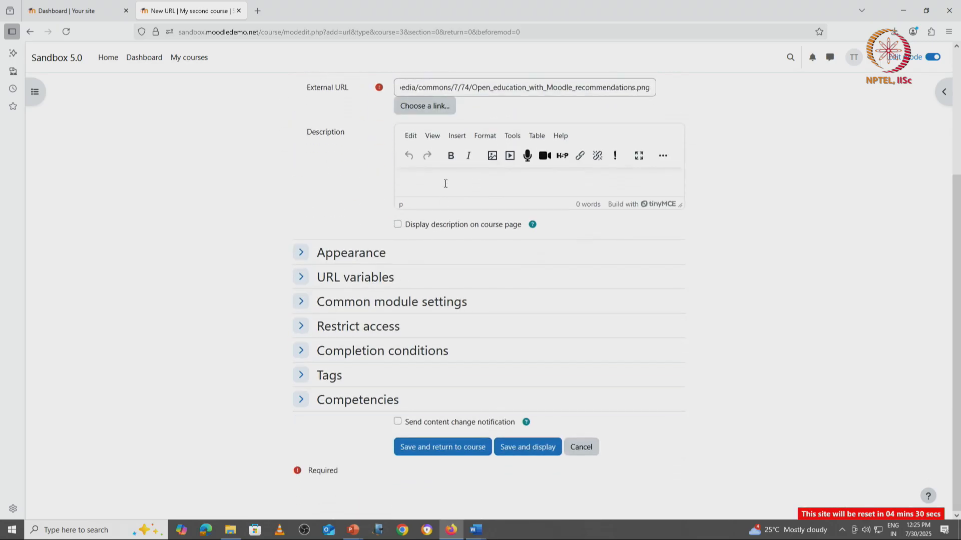
click(446, 184)
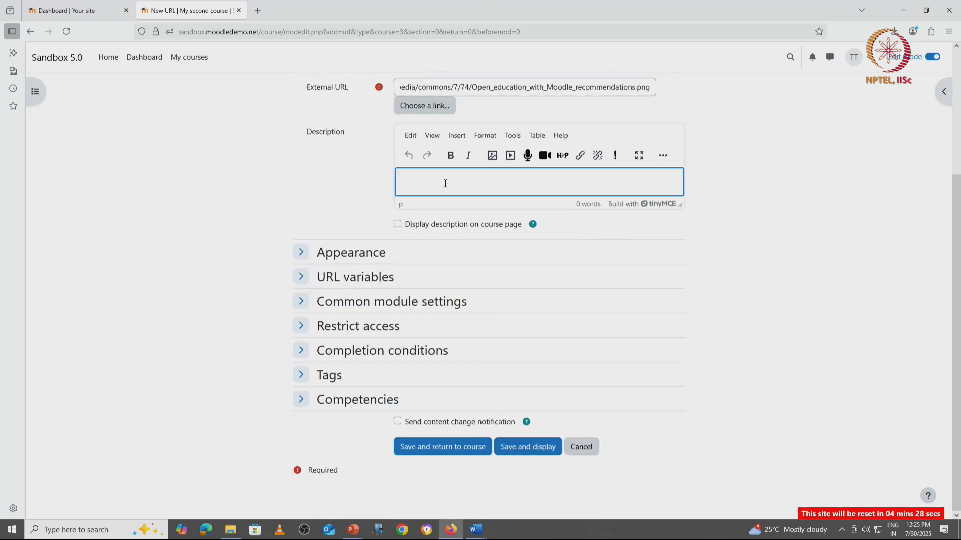
click(303, 253)
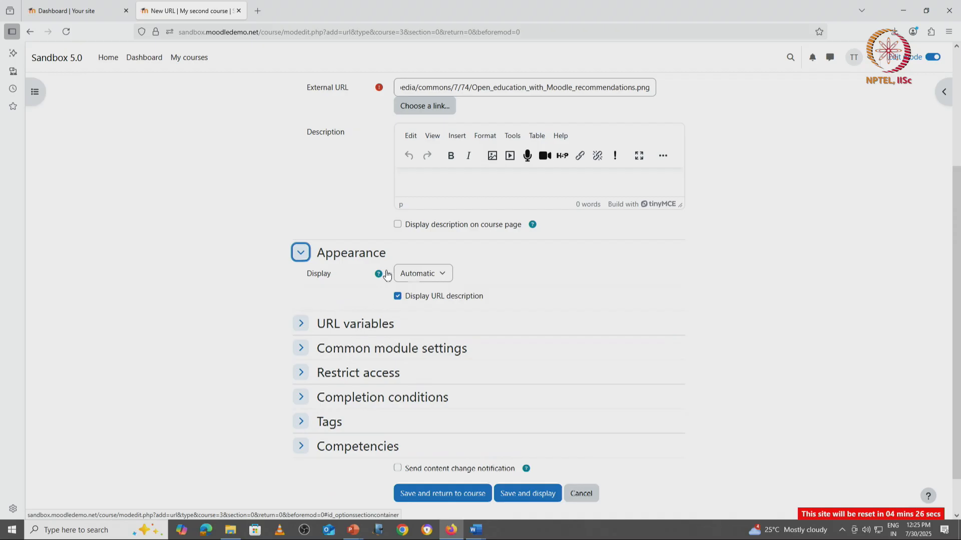
click(443, 274)
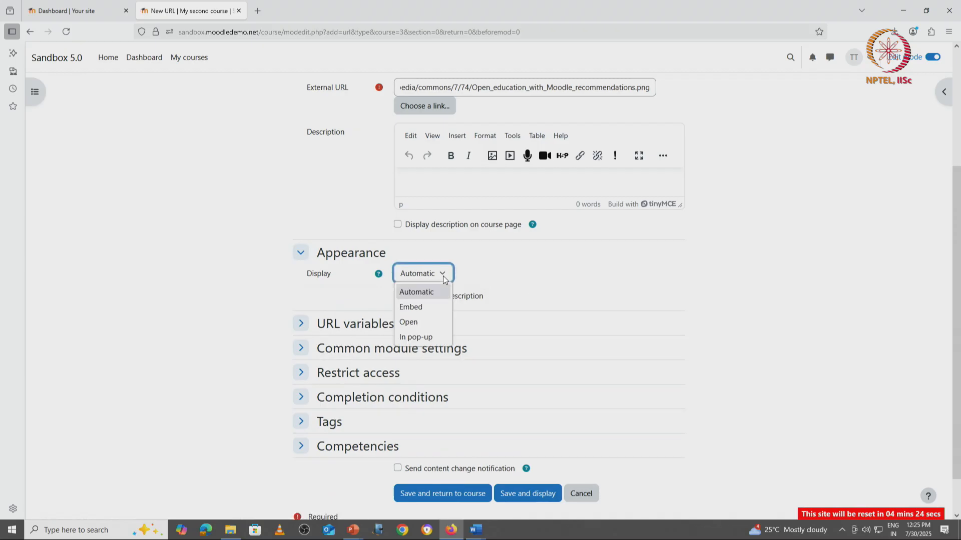
click(411, 337)
scroll(434, 440, down, 2)
click(437, 447)
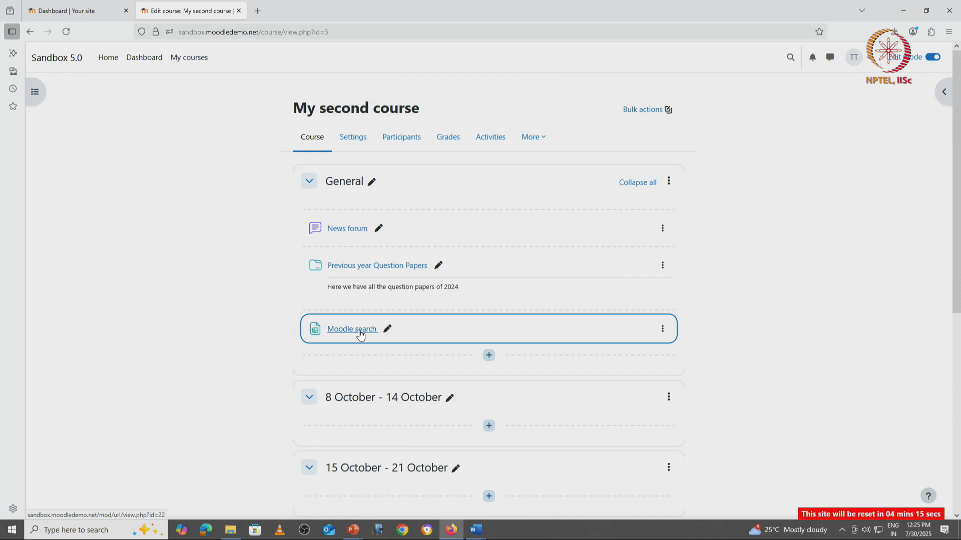
Open the Moodle search link to view it in its pop-up window, then close the pop-up.
click(360, 334)
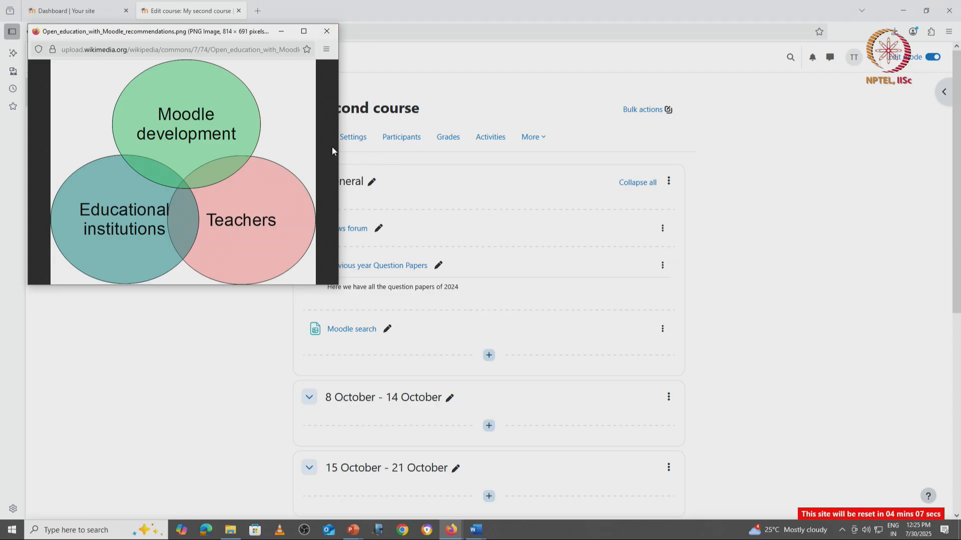
click(322, 29)
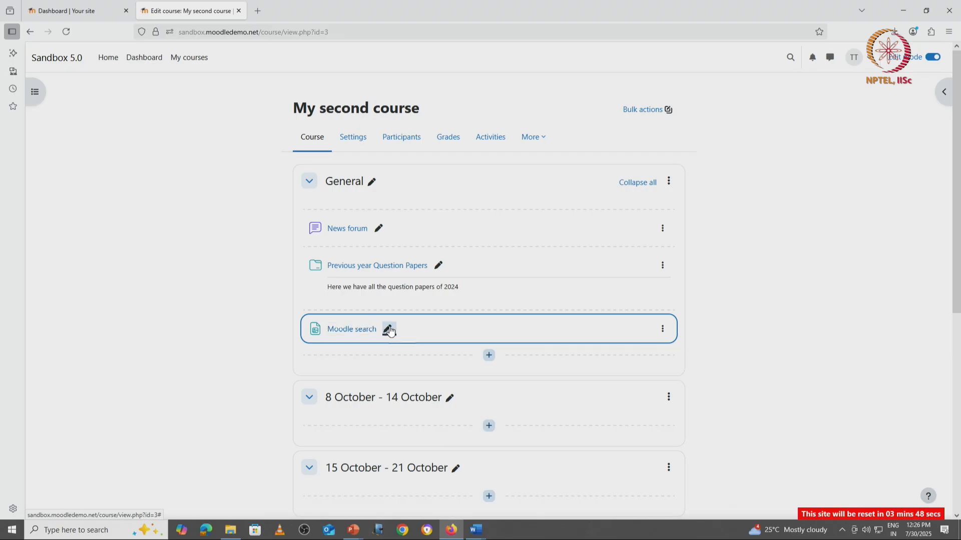
Rename the URL resource on the course page as Moodle.
click(389, 329)
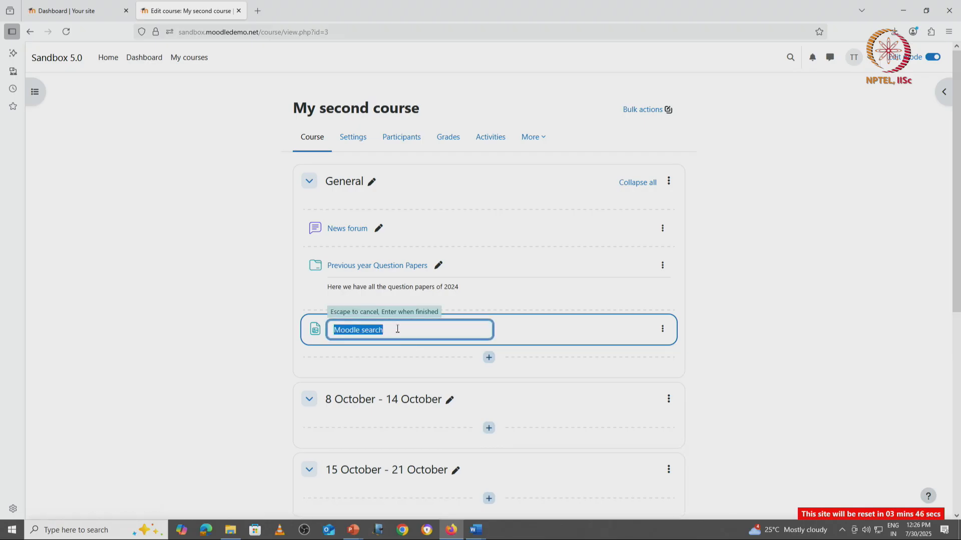
click(397, 329)
key(BackSpace)
key(BackSpace)
key(BackSpace)
key(BackSpace)
key(BackSpace)
key(BackSpace)
key(BackSpace)
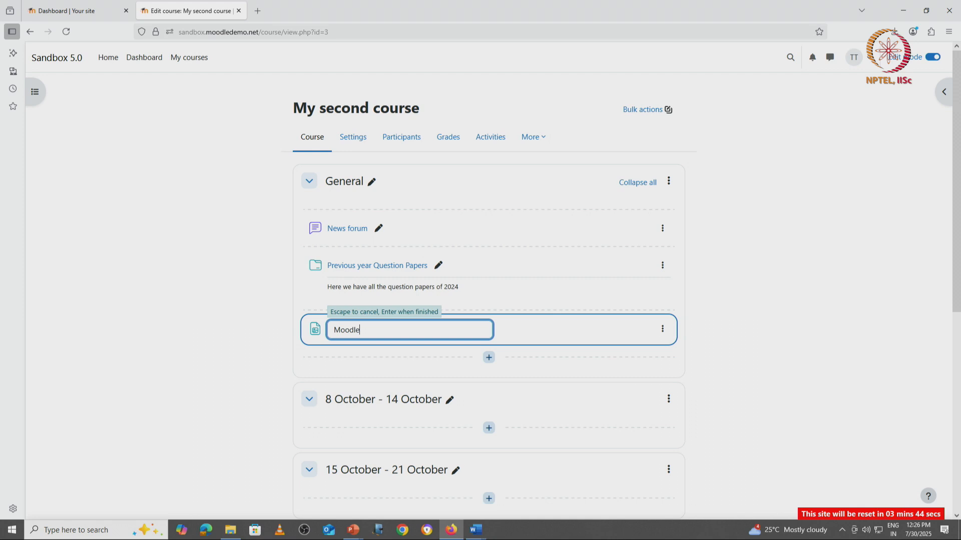
key(Return)
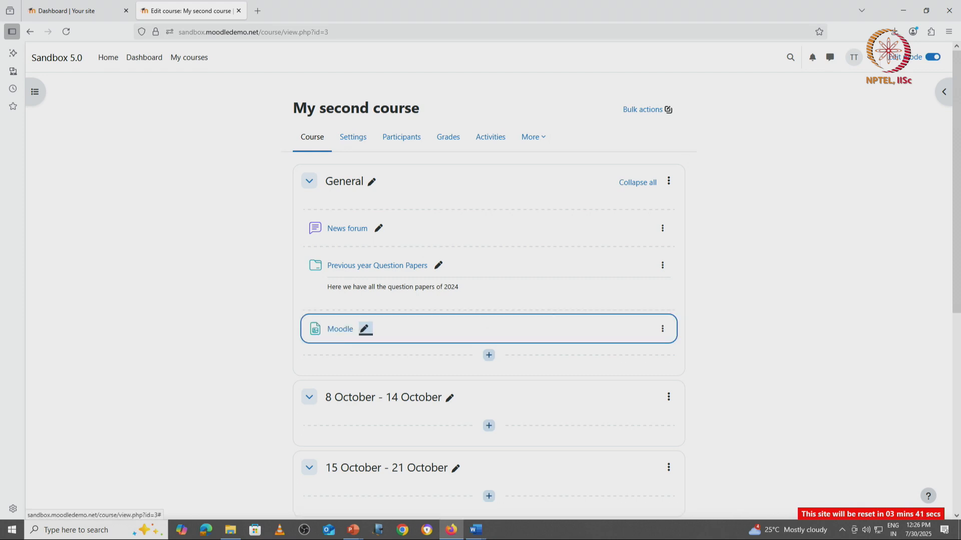
click(662, 330)
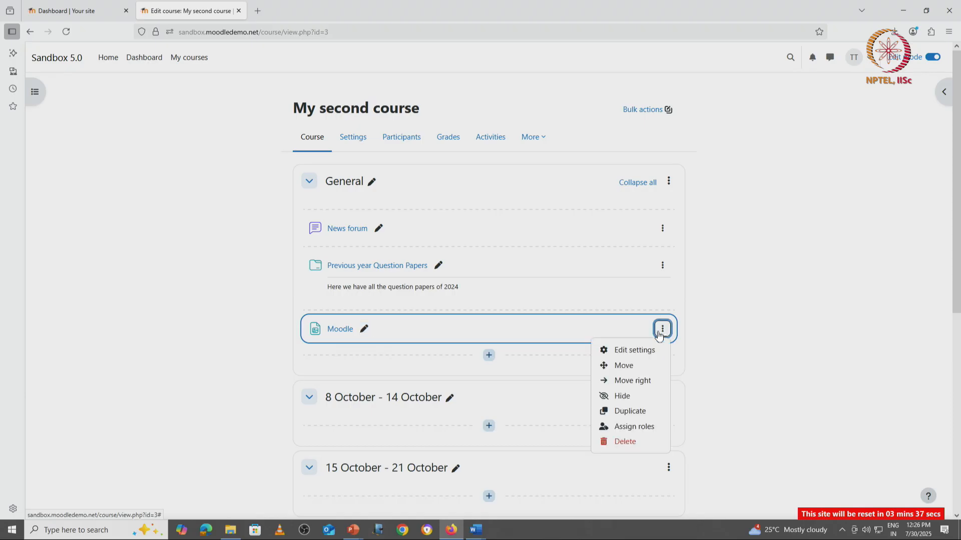
click(649, 350)
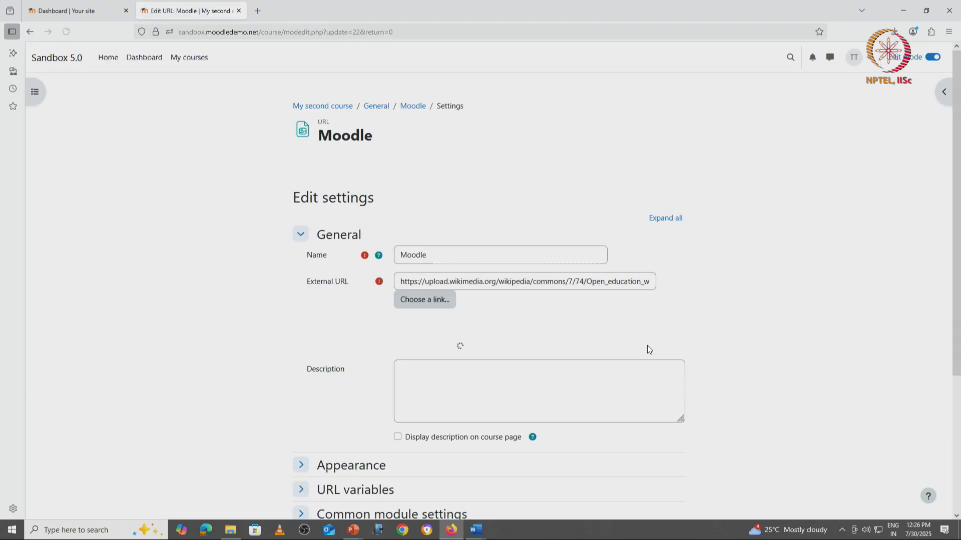
click(440, 282)
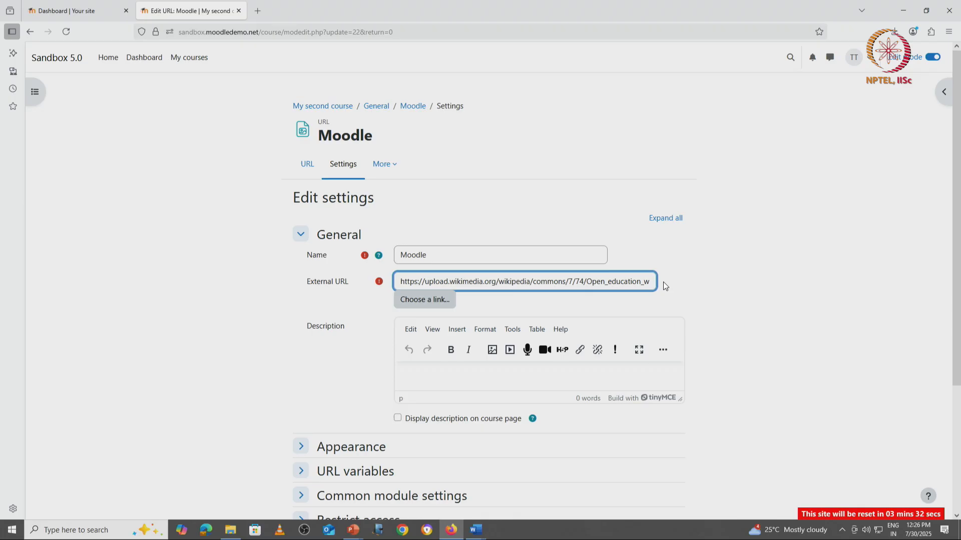
key(ctrl+a)
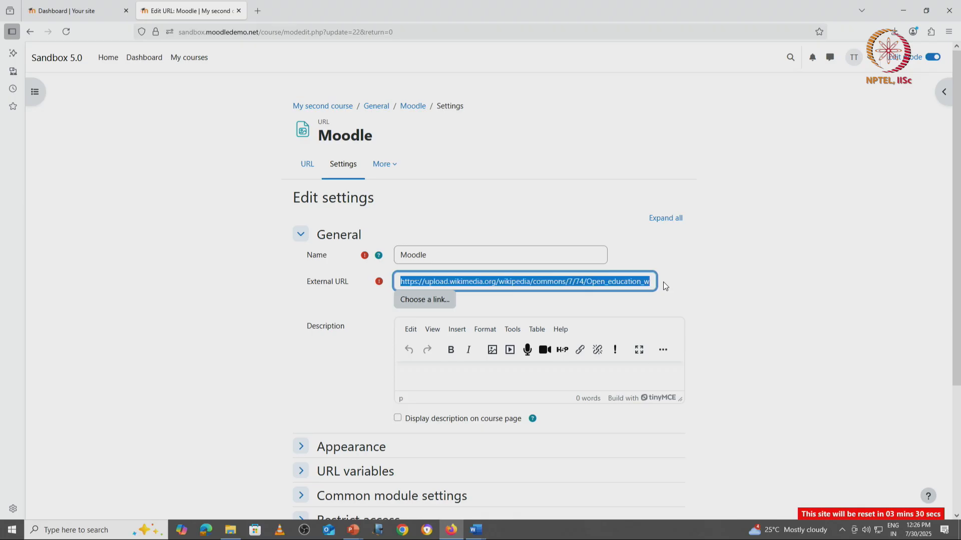
text(h)
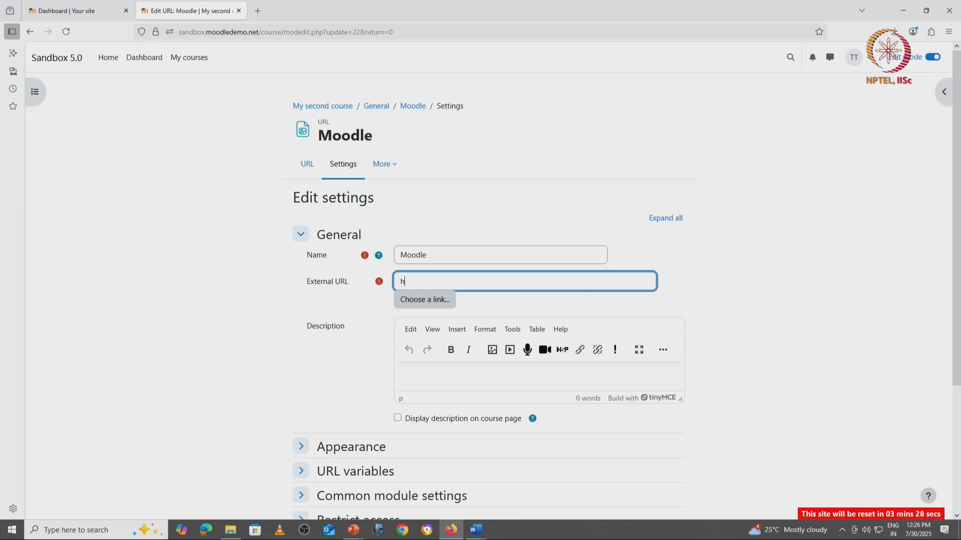
text(ttp://moodle.org)
scroll(369, 422, down, 3)
click(465, 449)
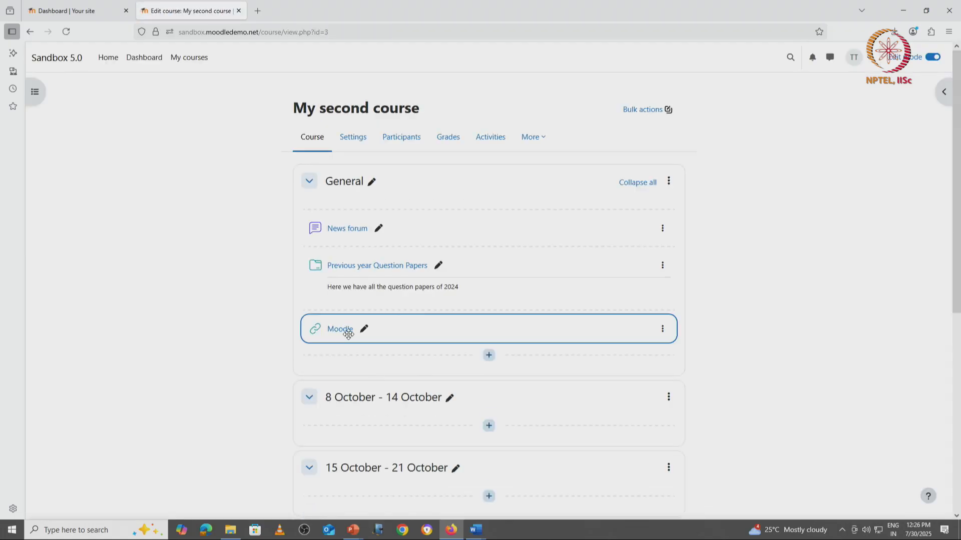
Open the Moodle link in its pop-up window, then close the pop-up.
click(340, 330)
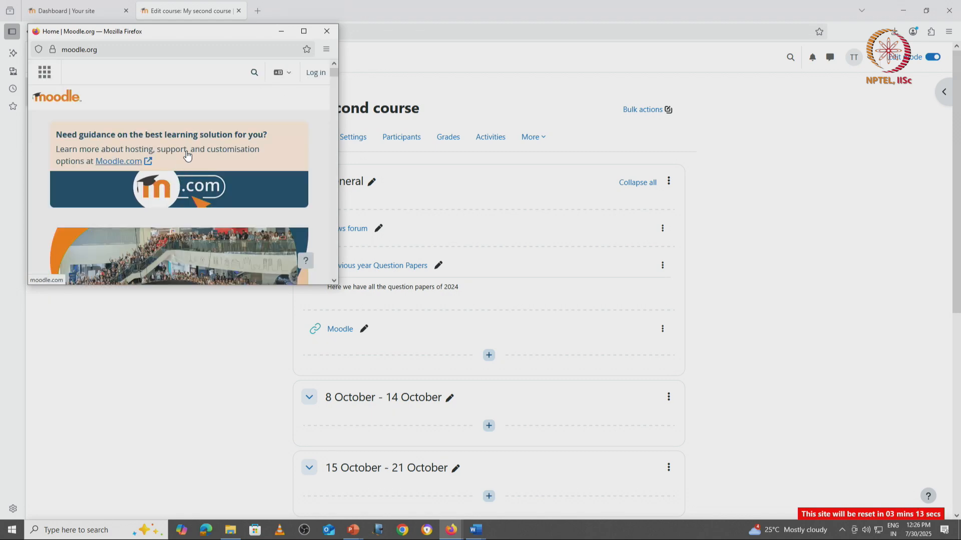
click(326, 31)
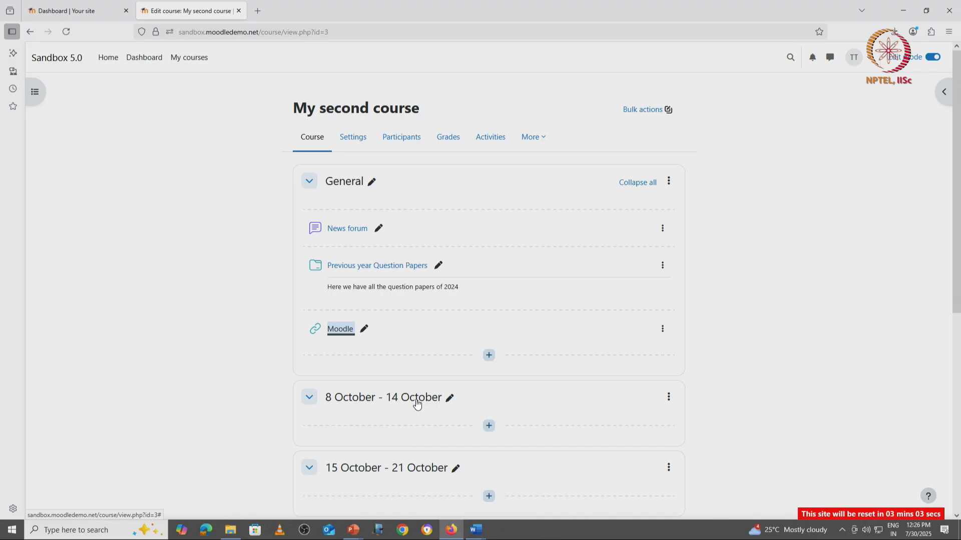
Open the activity chooser's resources in the General section and read the Page resource's description.
click(491, 356)
click(516, 374)
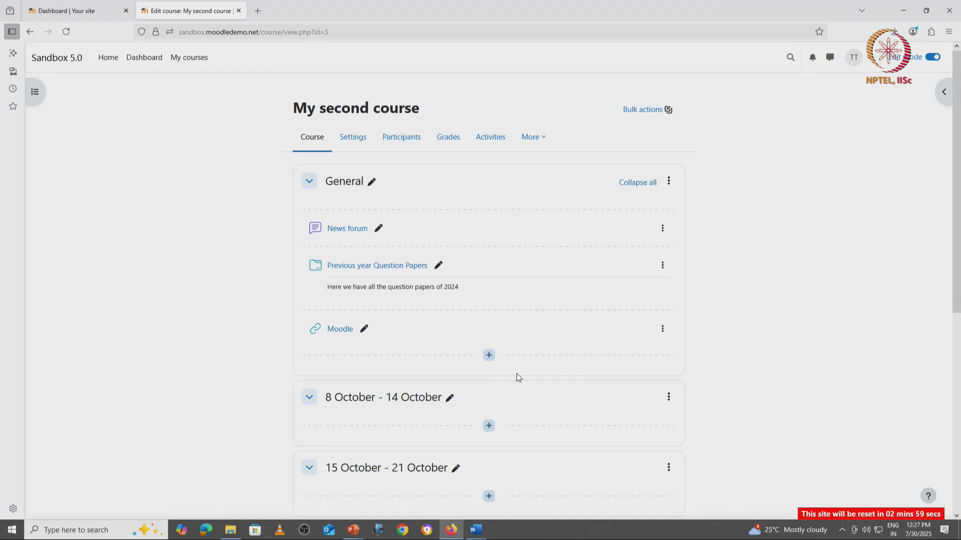
click(410, 132)
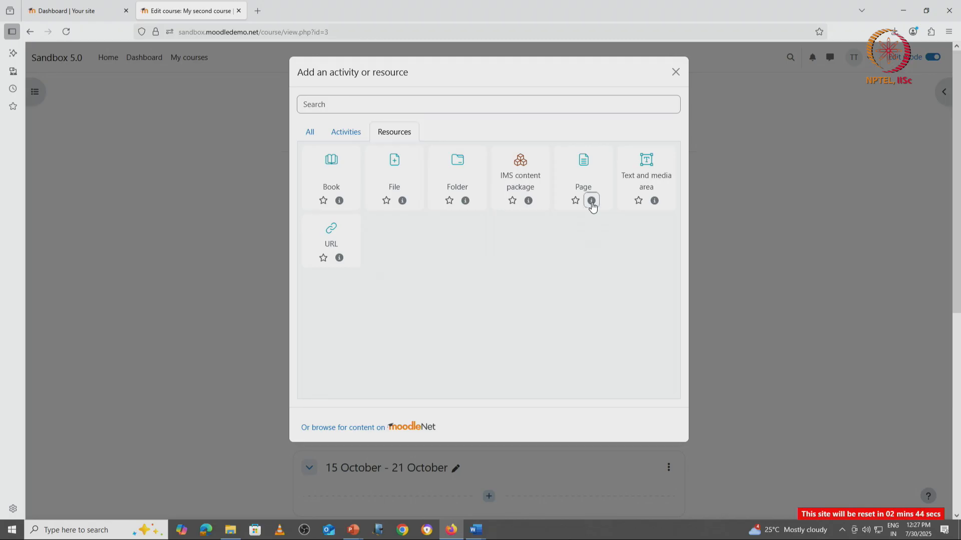
click(591, 200)
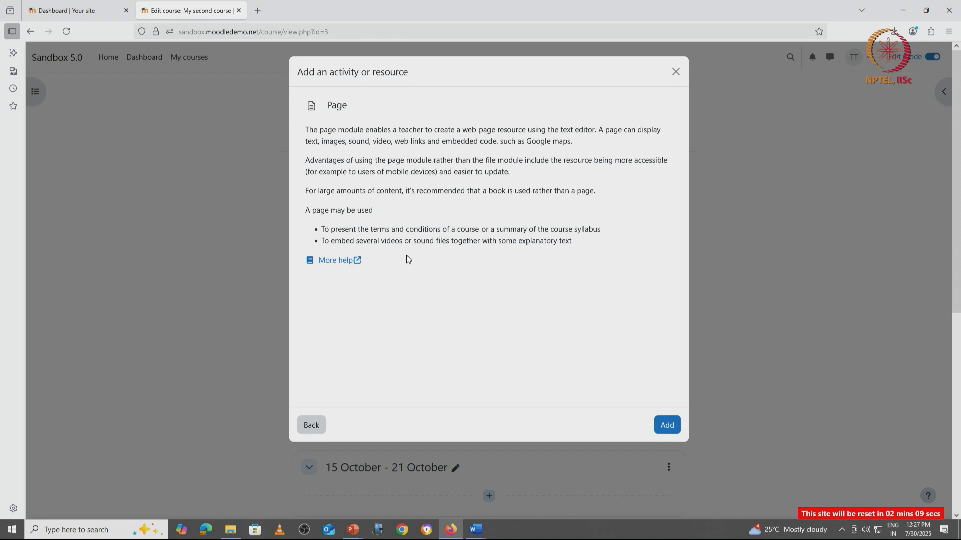
click(311, 426)
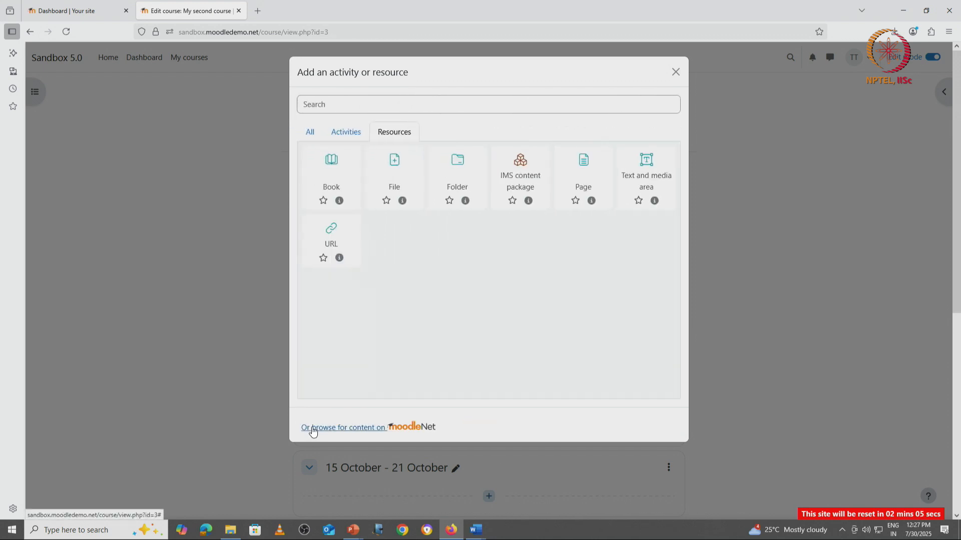
Add a new Page resource named Course Outcomes.
click(581, 163)
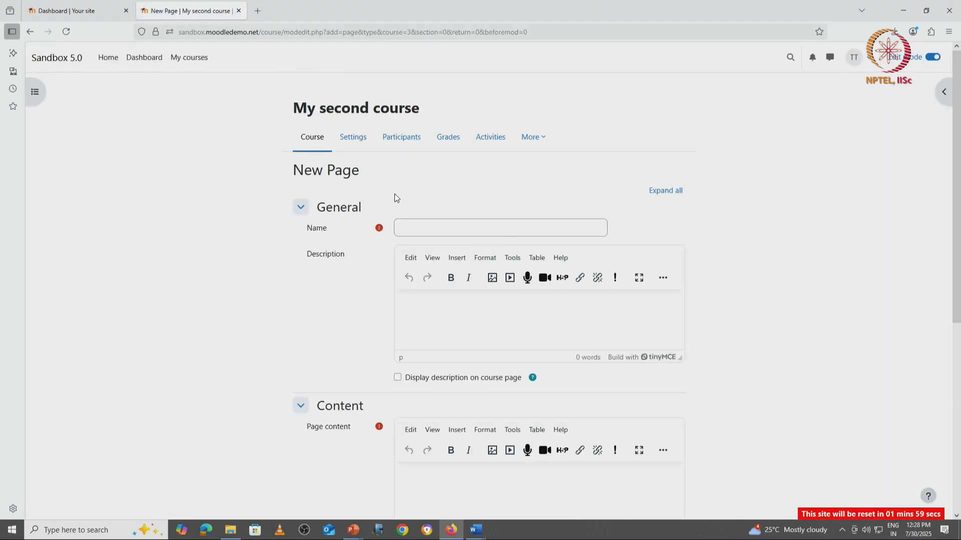
click(439, 222)
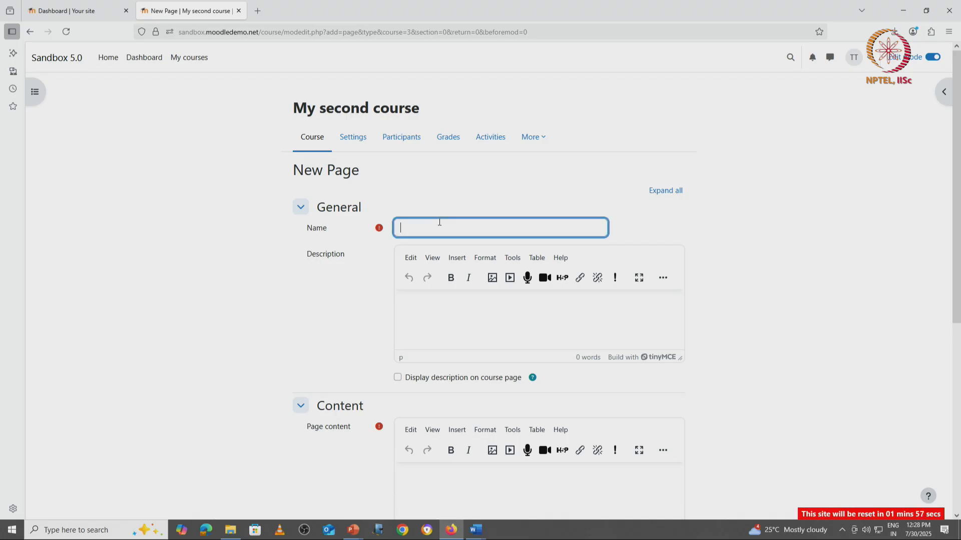
text(Course Outcomes)
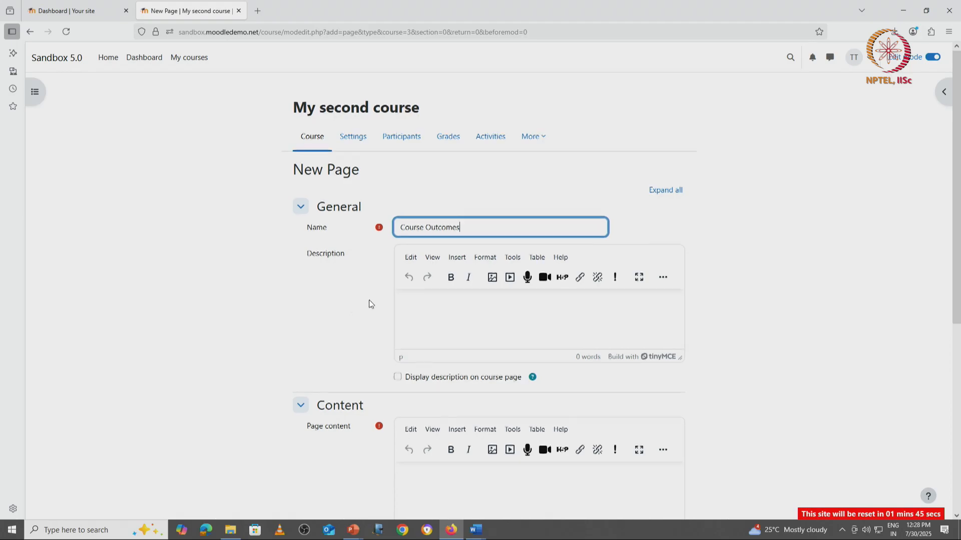
Copy the whole course outcomes text from the Word document and paste it into the page content.
scroll(369, 301, down, 3)
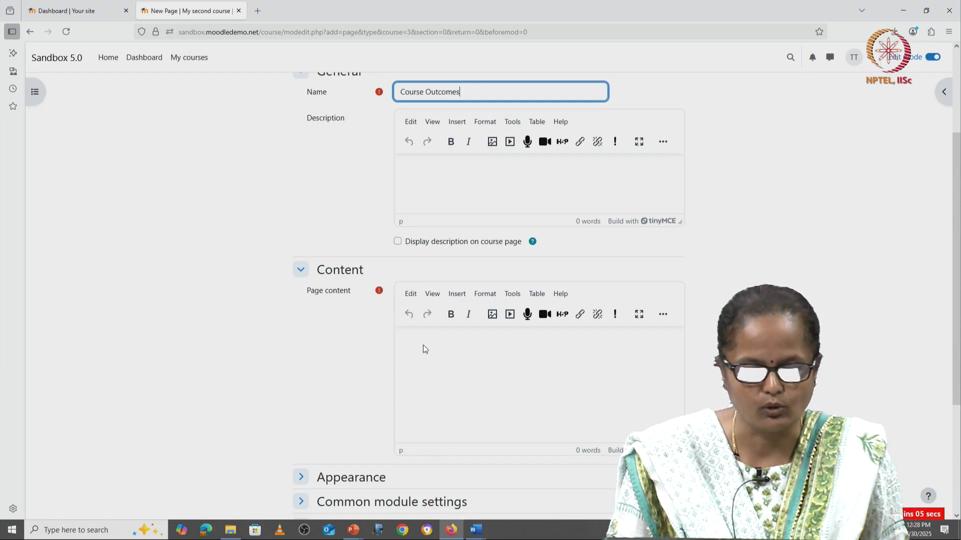
click(447, 353)
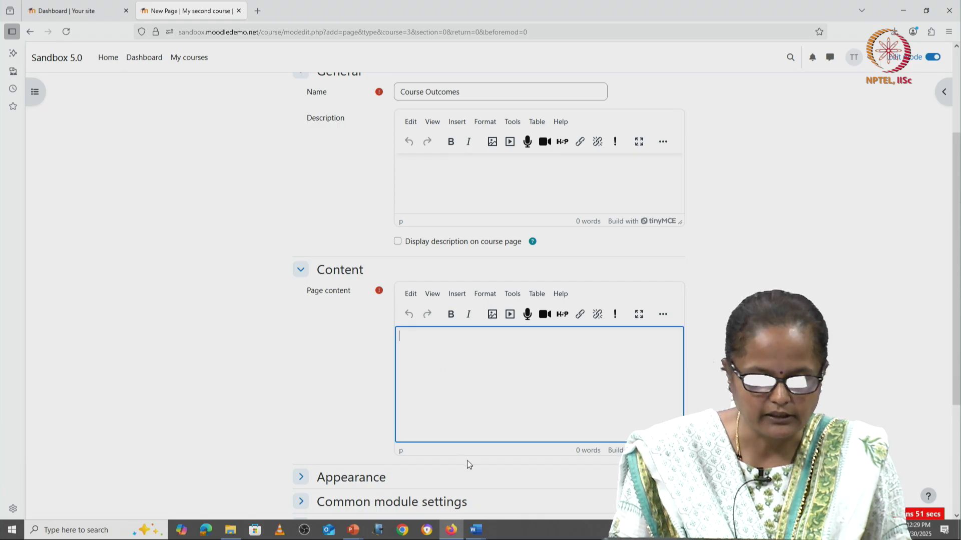
mouse_move(476, 531)
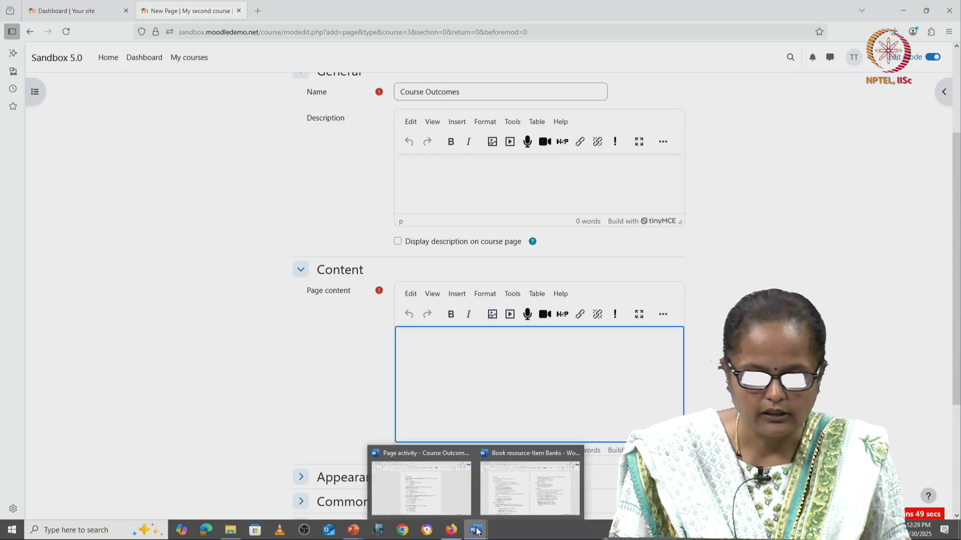
click(452, 490)
drag(324, 149, 454, 507)
key(ctrl+c)
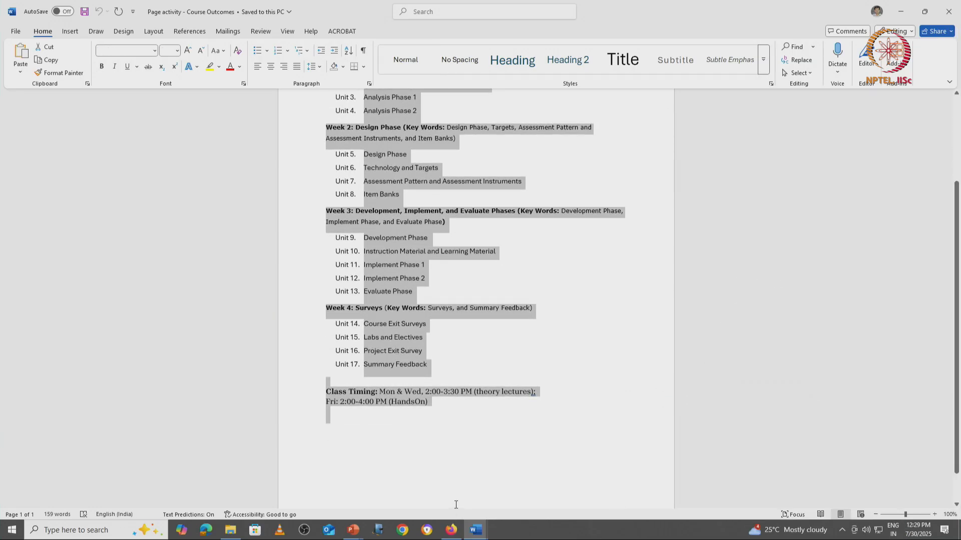
click(454, 529)
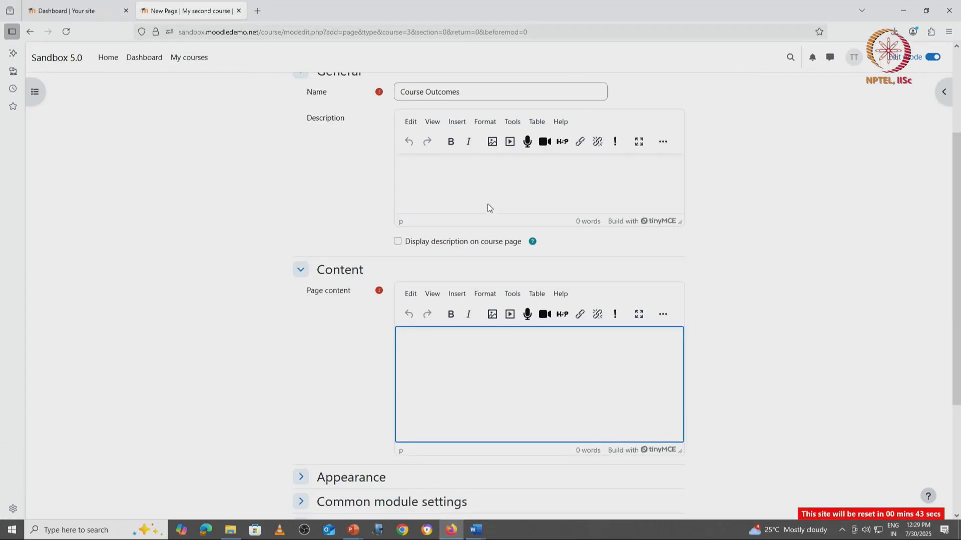
key(ctrl+v)
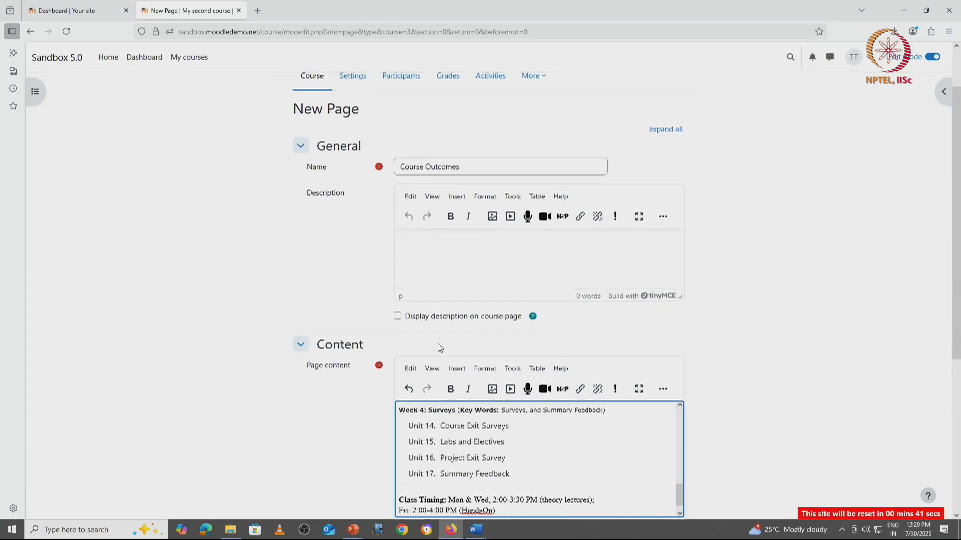
Review the page's Appearance and Common module settings, then save and return to the course.
scroll(751, 353, down, 5)
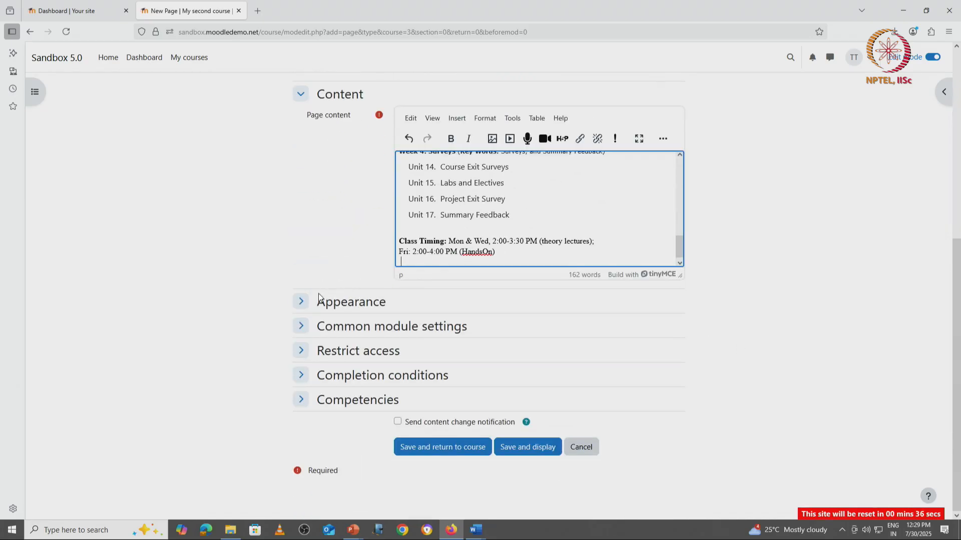
click(300, 302)
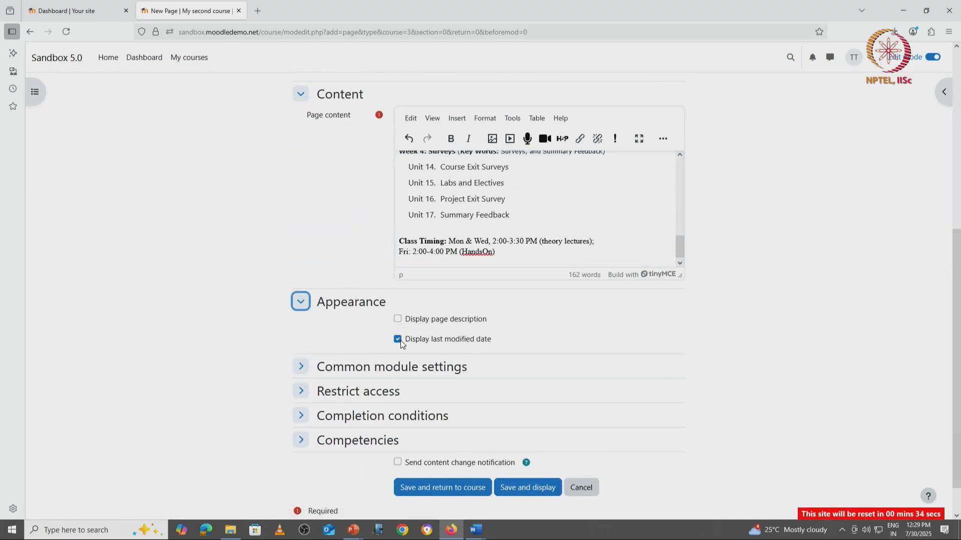
click(301, 366)
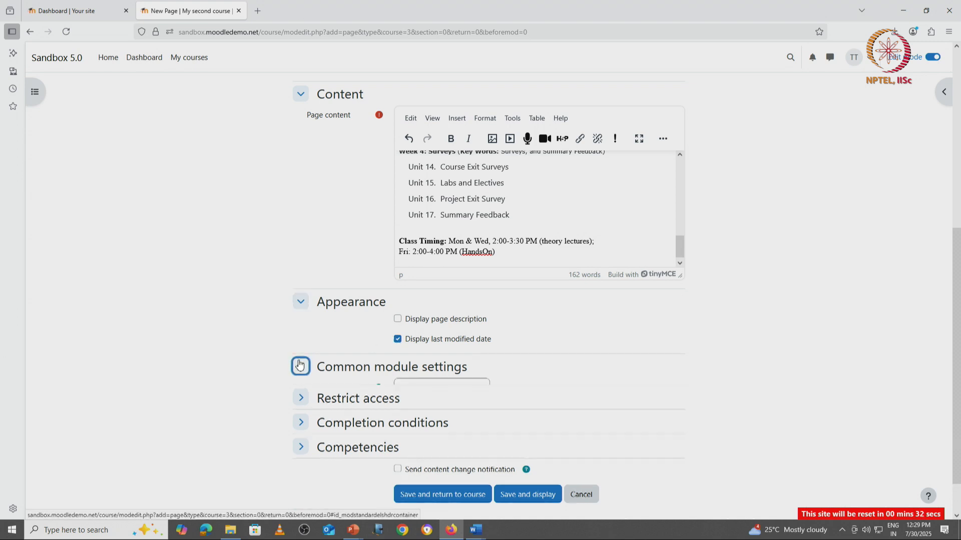
scroll(496, 368, down, 3)
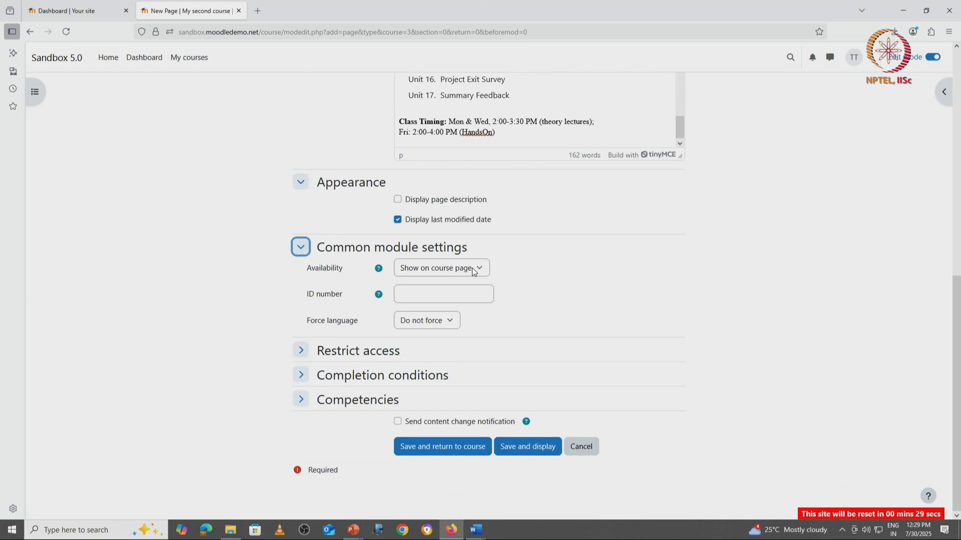
click(473, 268)
click(476, 268)
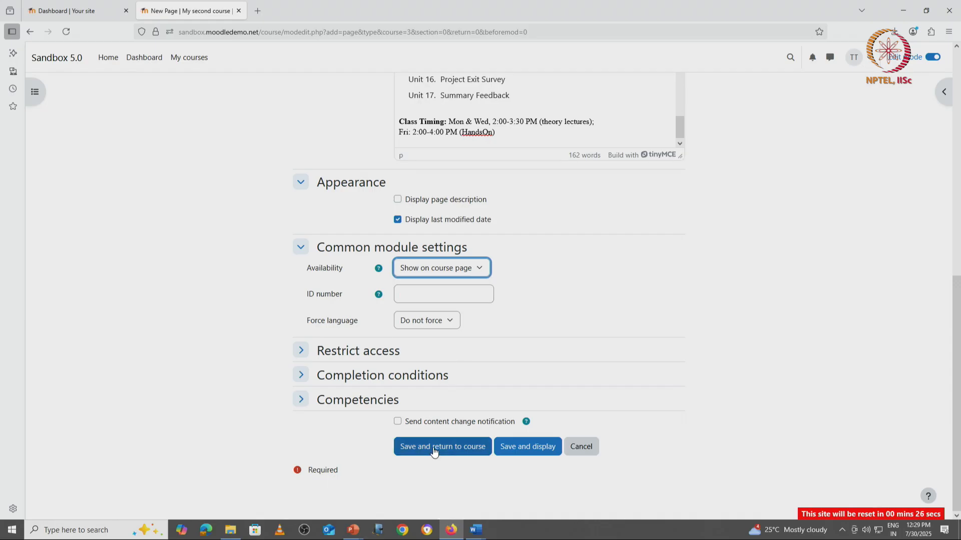
click(434, 449)
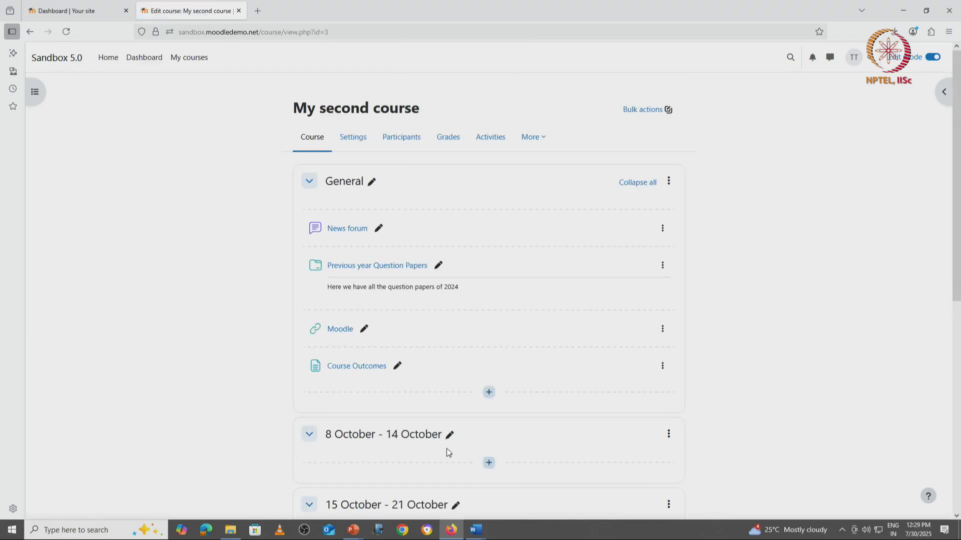
Open the Course Outcomes page and go back to the course page.
click(356, 368)
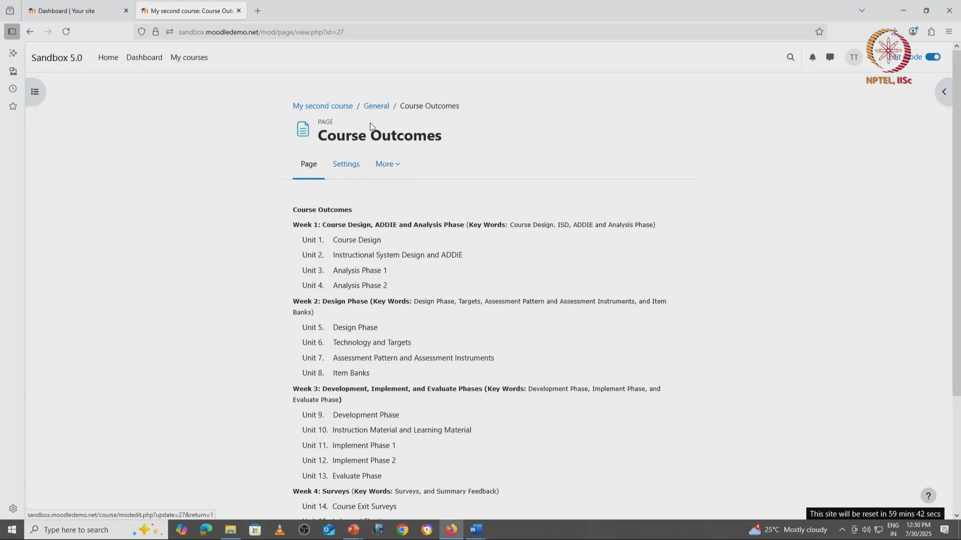
click(323, 106)
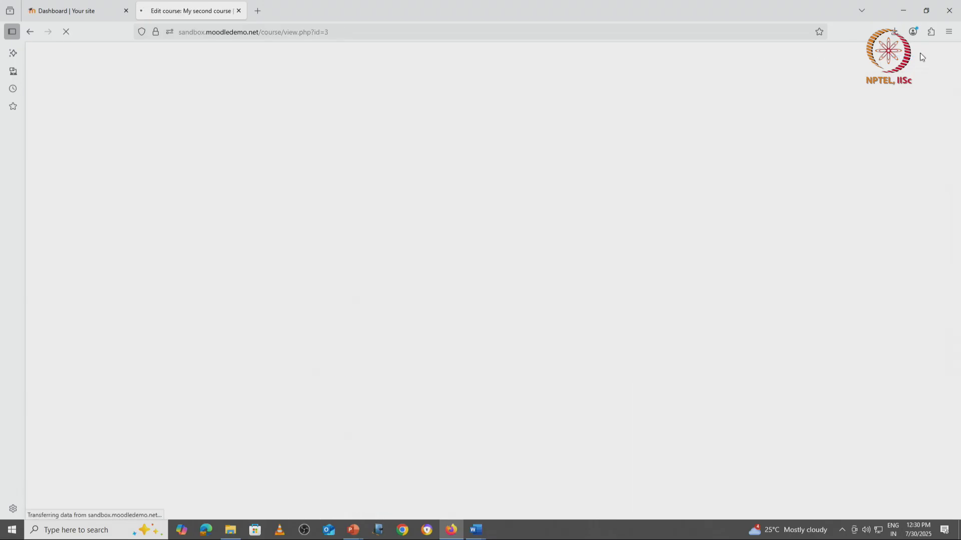
Switch role to Student and open the Course Outcomes page as a student.
click(866, 58)
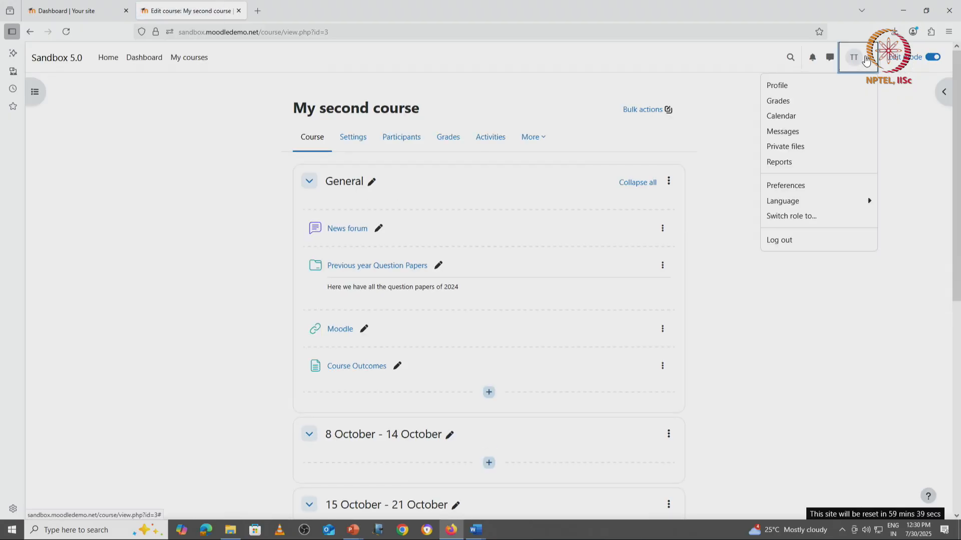
click(817, 218)
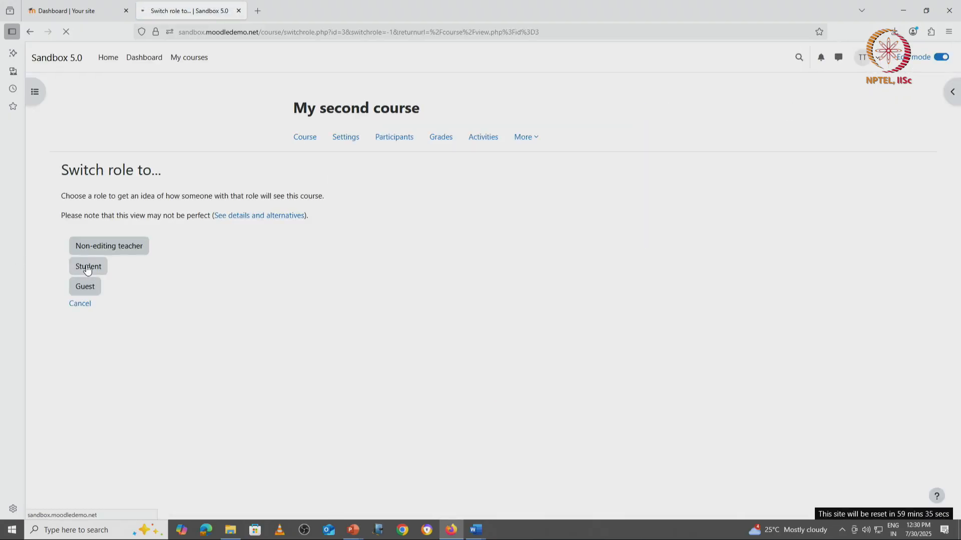
click(88, 268)
click(341, 336)
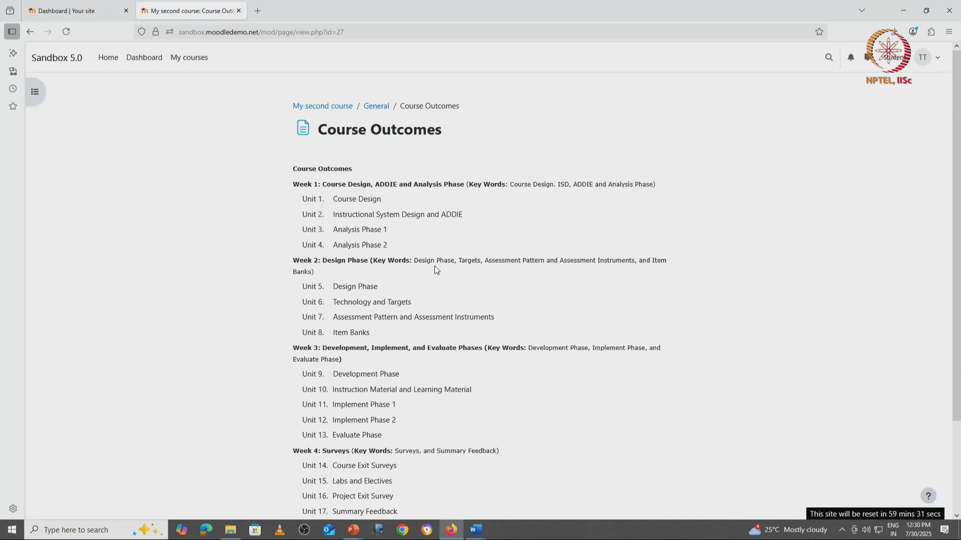
Go back to the course page and return to the normal role.
scroll(434, 266, down, 3)
scroll(435, 266, up, 3)
click(31, 31)
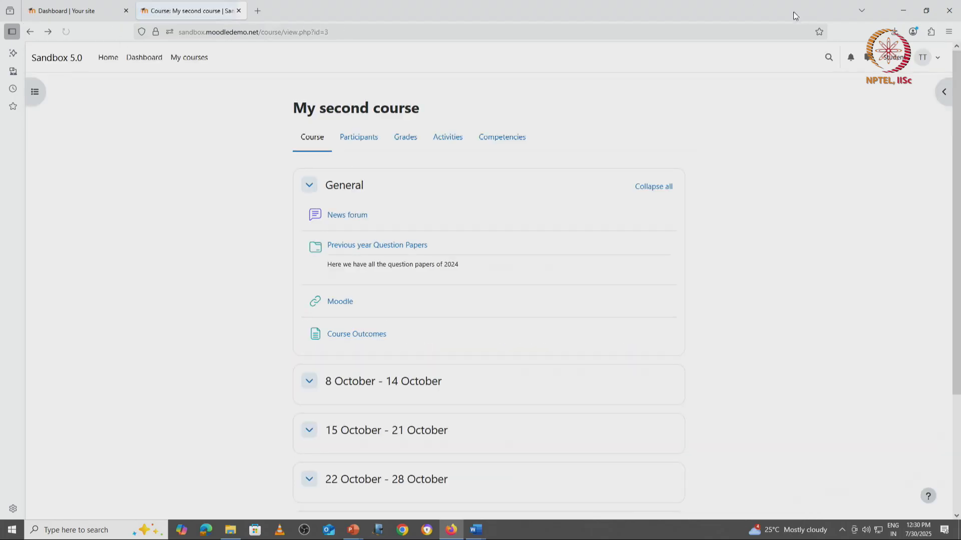
click(895, 60)
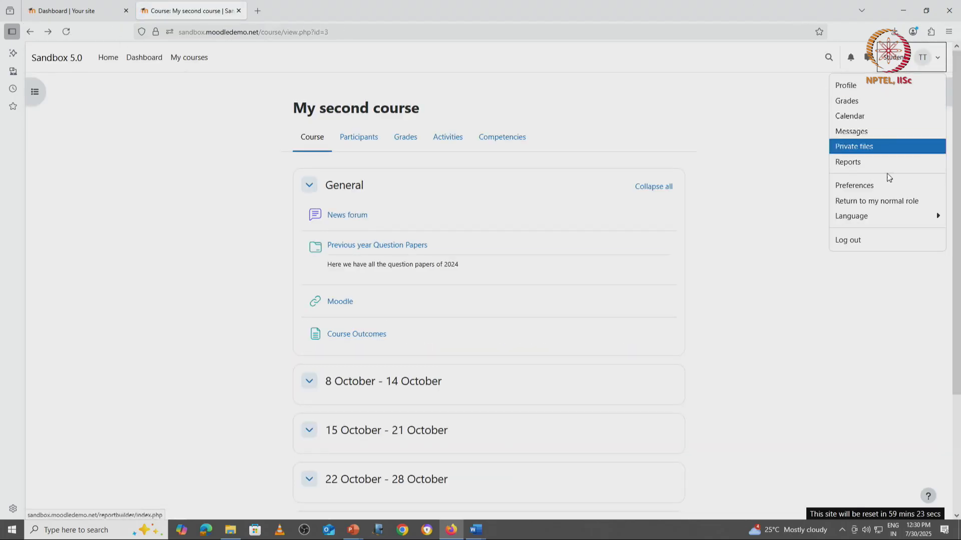
click(875, 202)
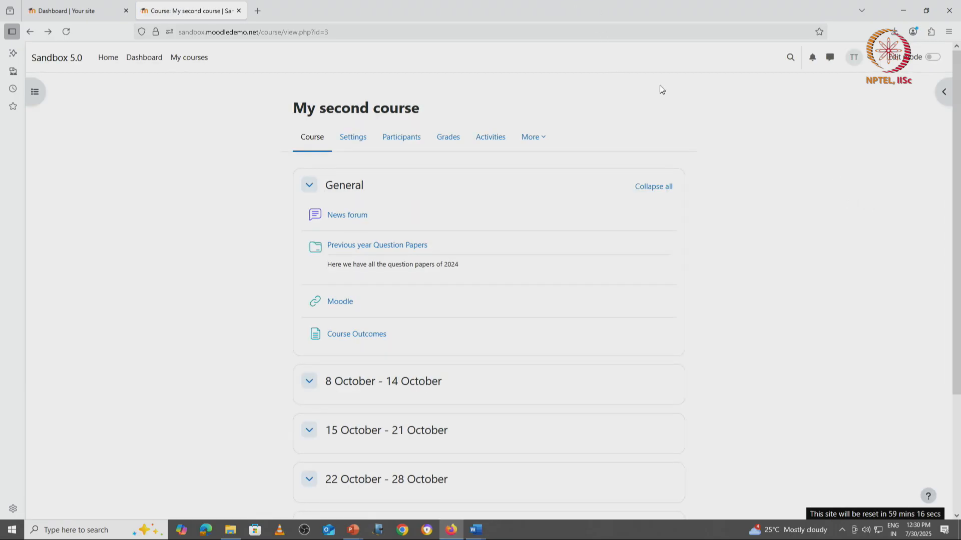
Turn editing on and try to open the Course Outcomes page's settings.
click(932, 57)
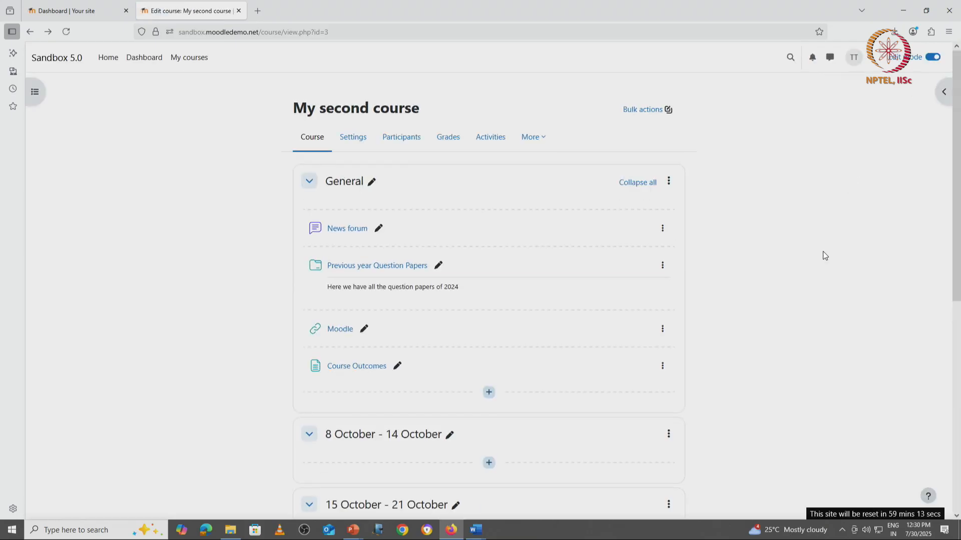
scroll(822, 251, down, 3)
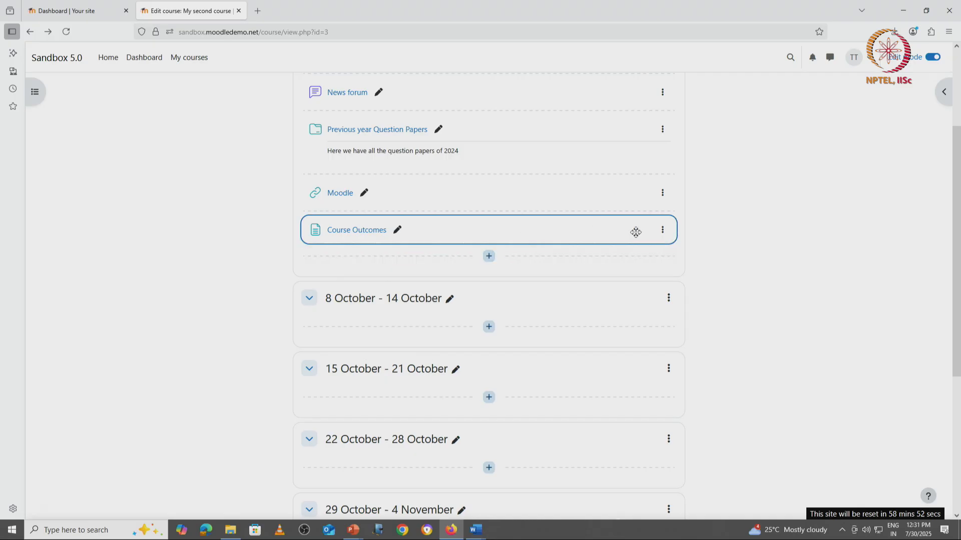
click(662, 231)
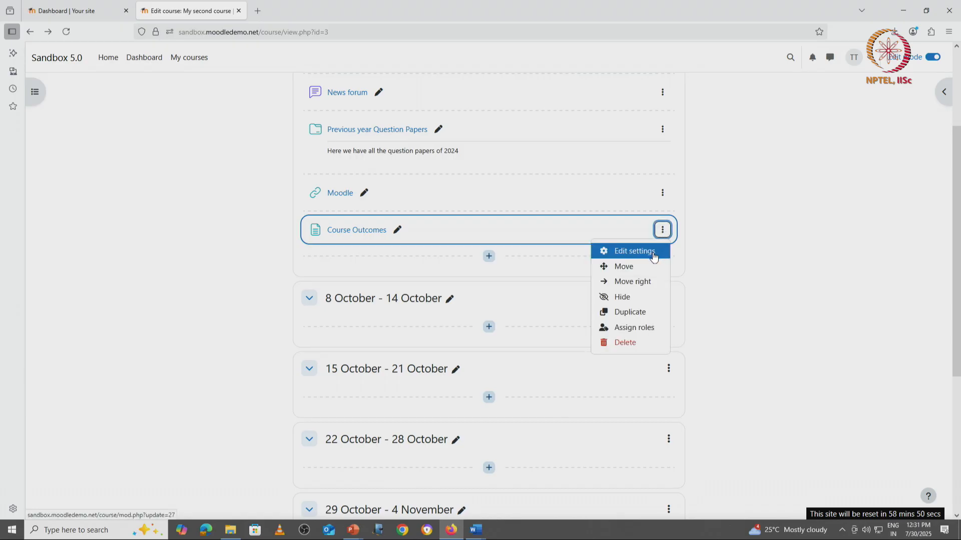
click(660, 253)
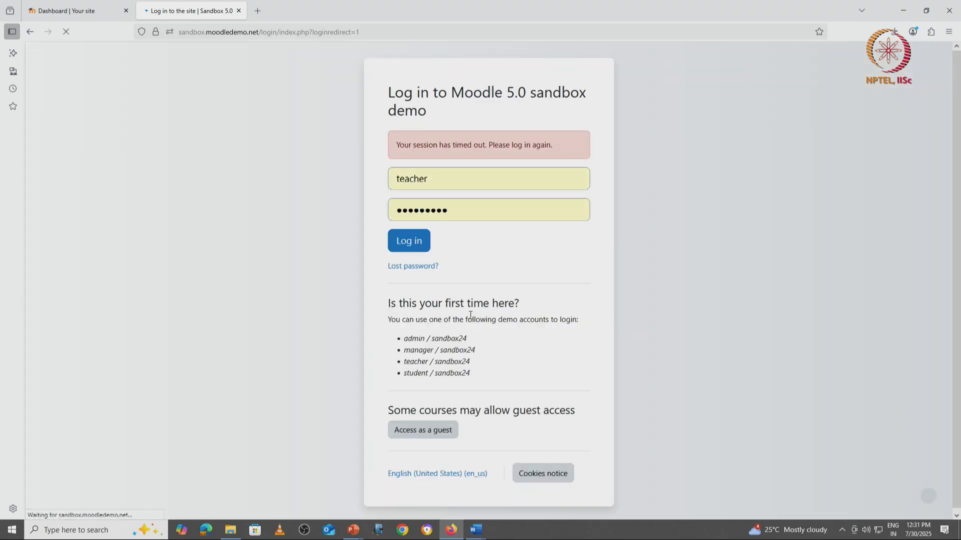
Log back in to the sandbox as the teacher account, logging out the expired session first.
click(427, 248)
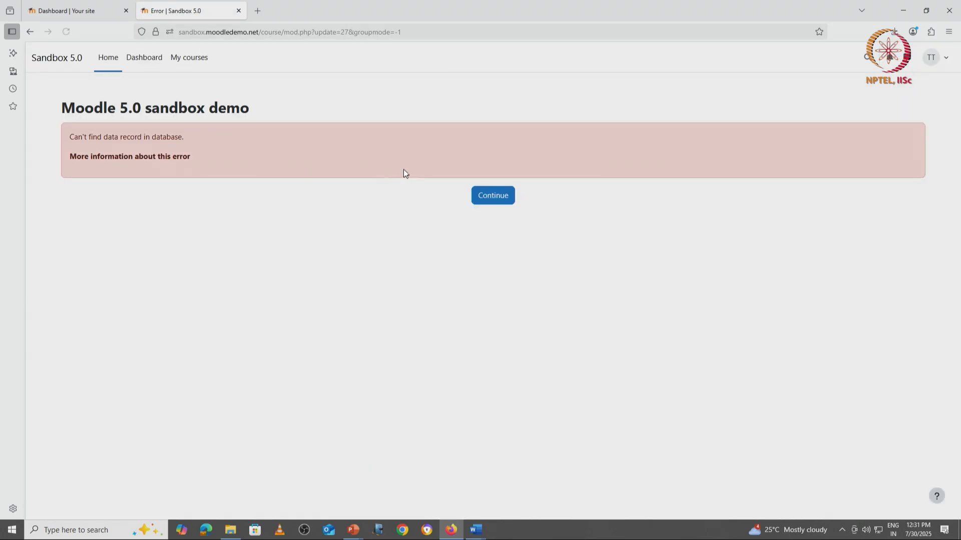
click(485, 199)
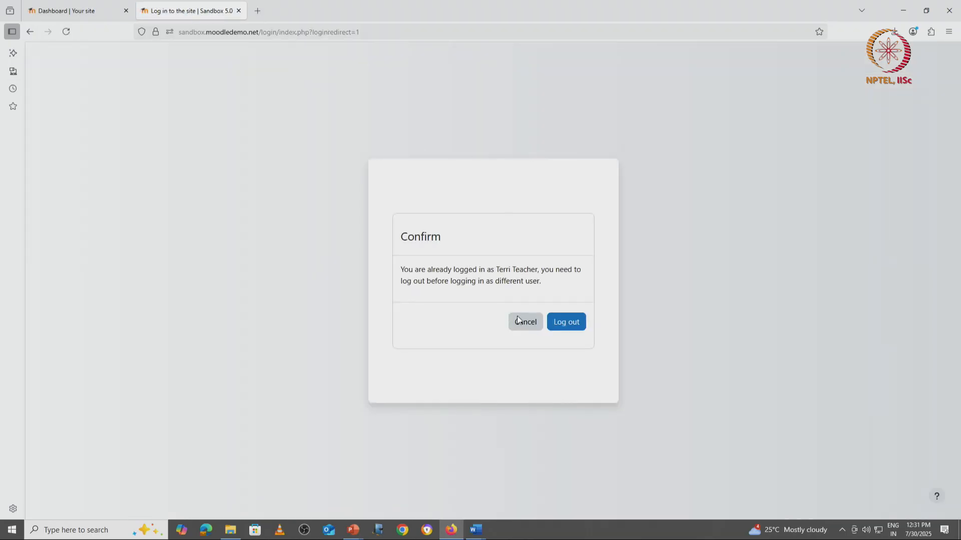
click(569, 324)
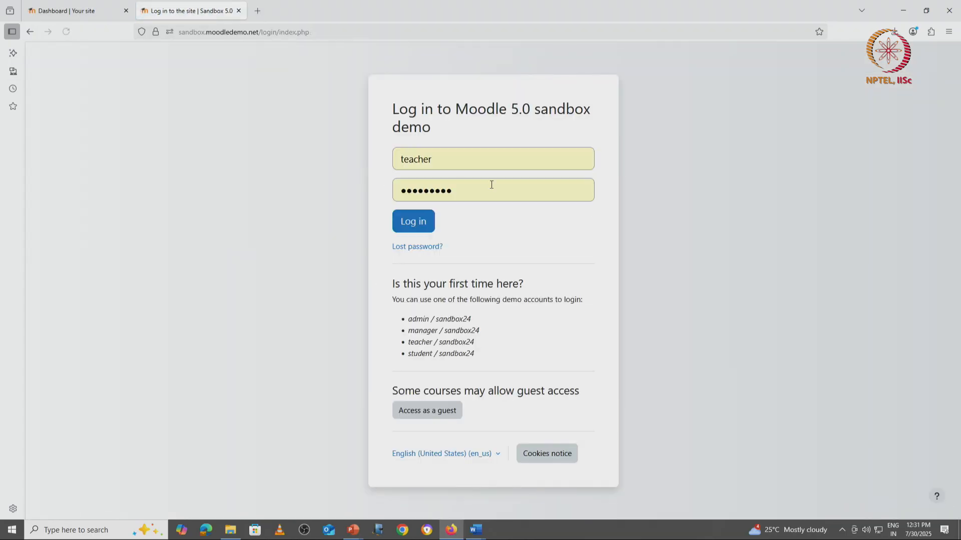
click(429, 223)
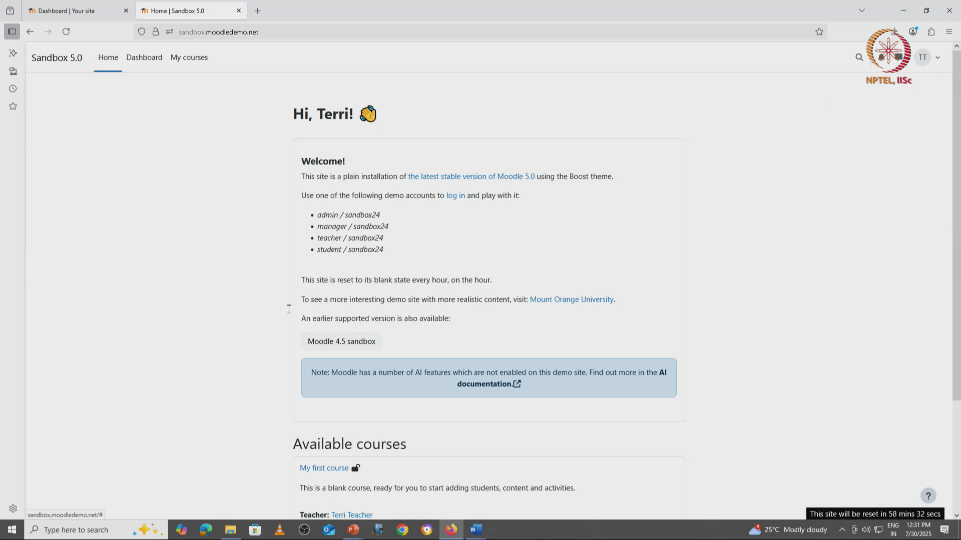
Open My second course from the available courses and turn editing on.
scroll(320, 394, down, 3)
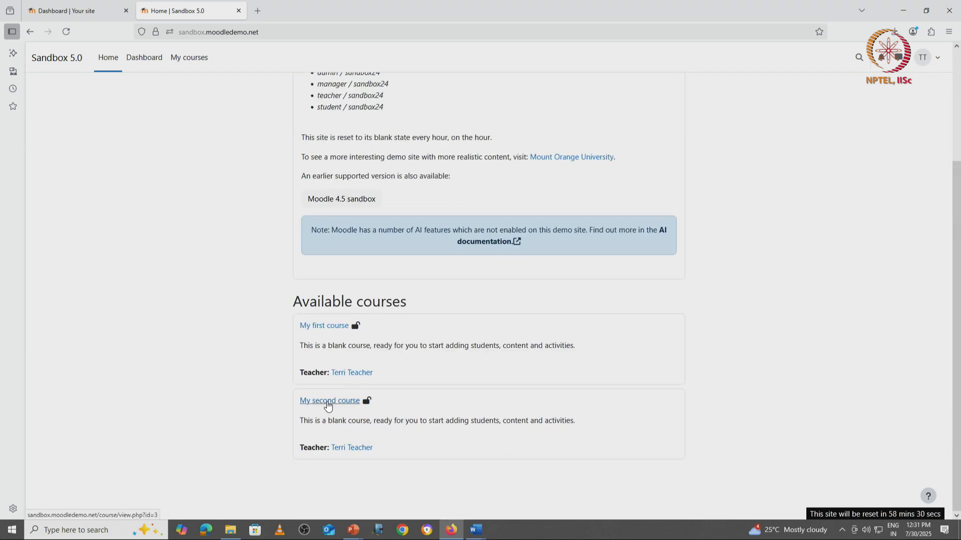
click(330, 400)
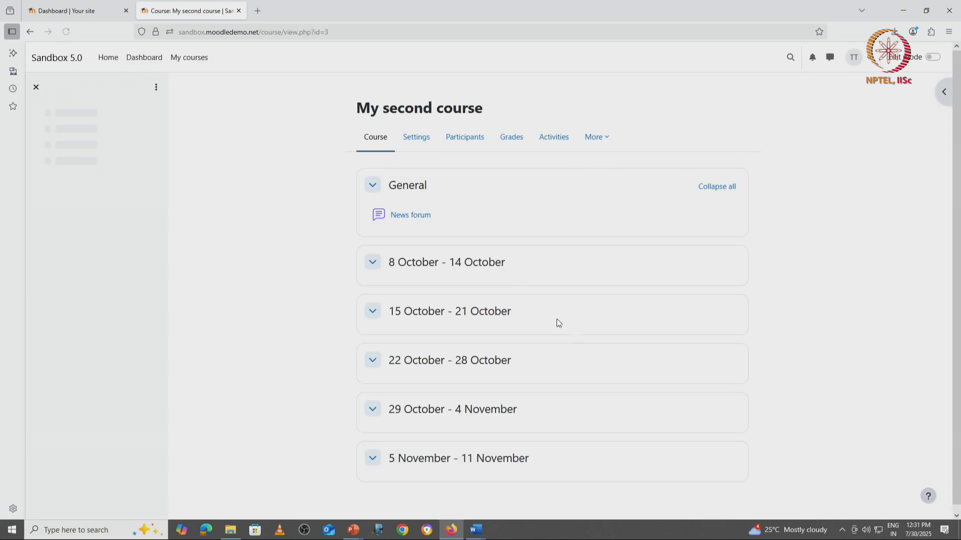
click(933, 56)
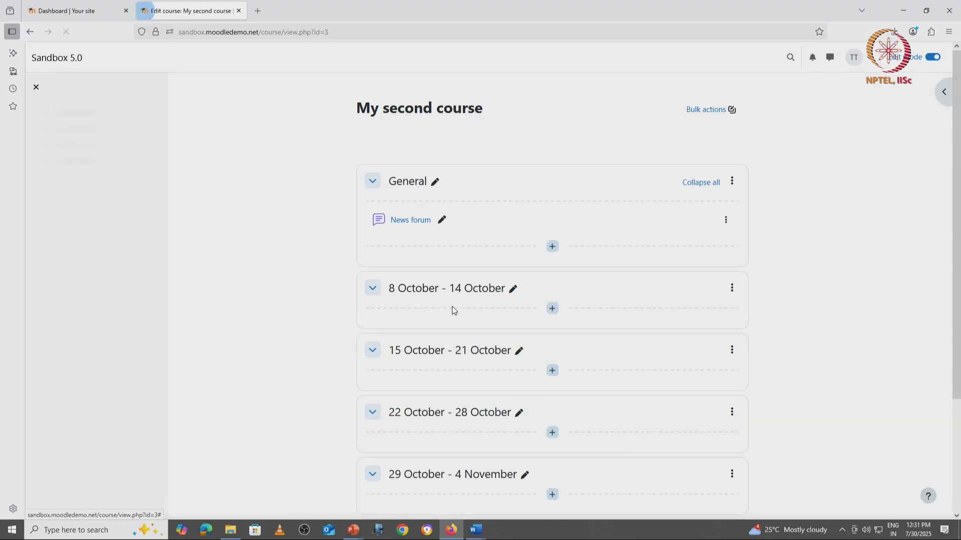
Add a Page resource to the 8 October - 14 October section and name it Course outcomes.
click(552, 325)
click(591, 343)
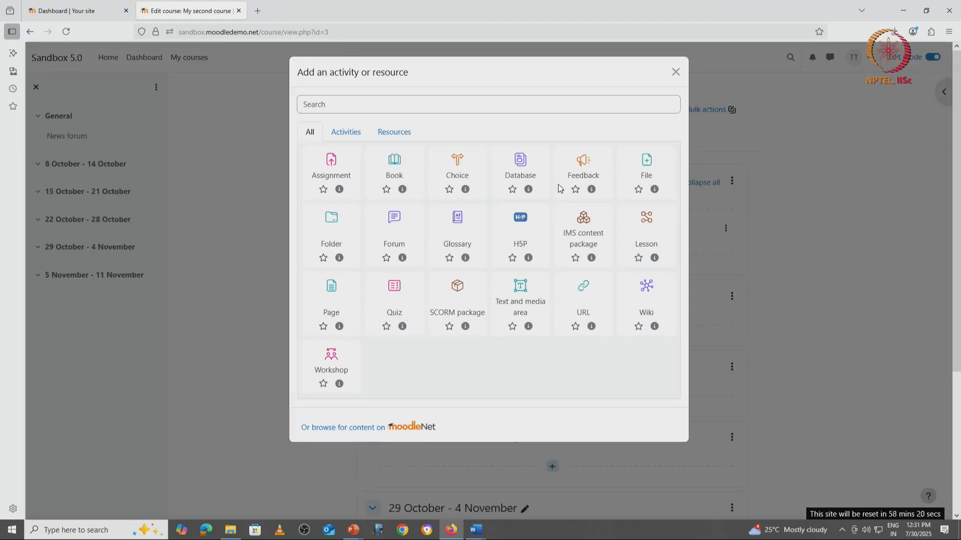
click(404, 136)
click(587, 170)
click(482, 226)
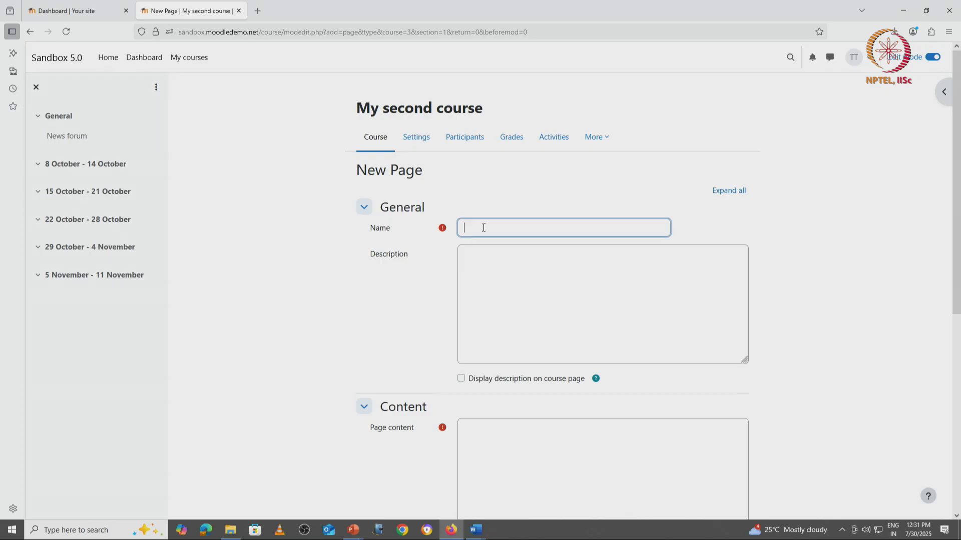
text(Cours)
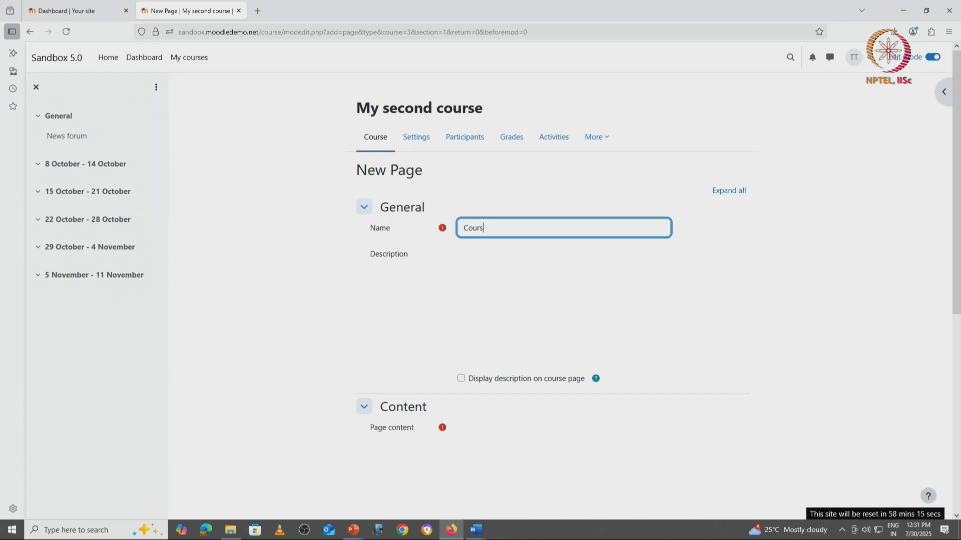
text(e outcomes)
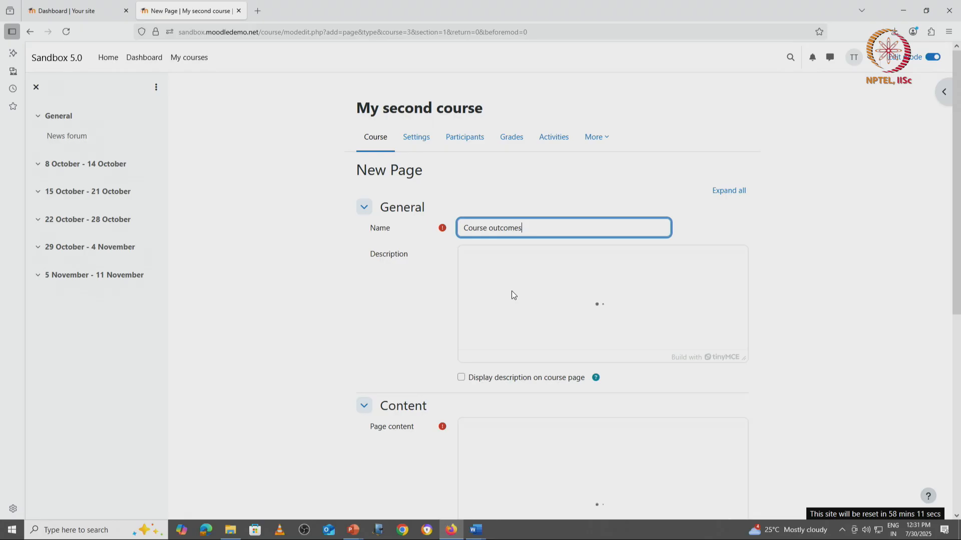
Paste the copied course outcomes text into the page content using the full-screen editor.
scroll(515, 395, down, 6)
scroll(518, 362, up, 5)
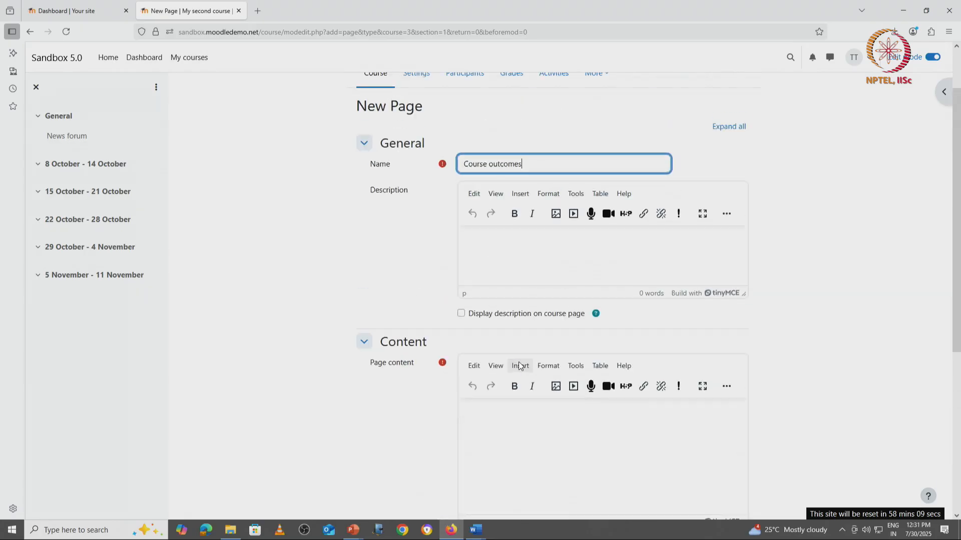
click(491, 424)
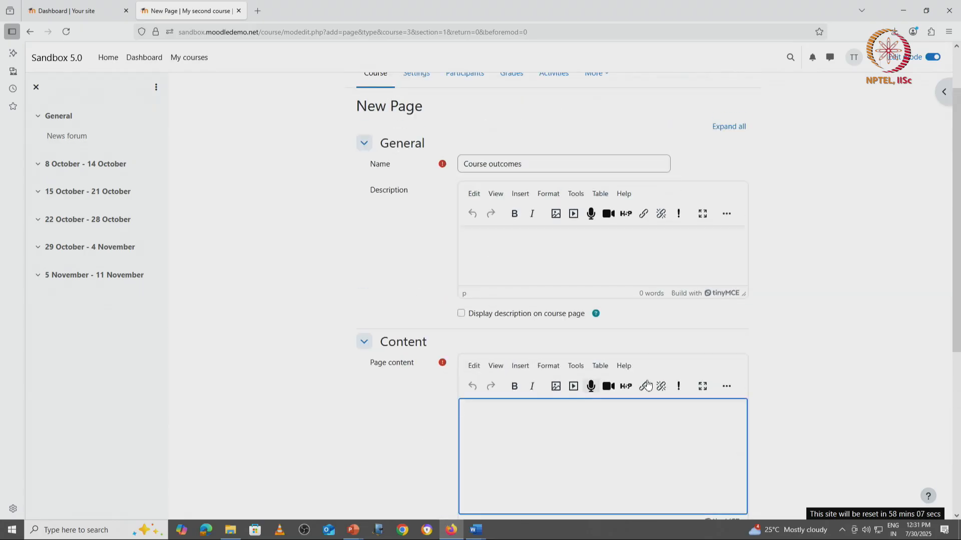
click(728, 388)
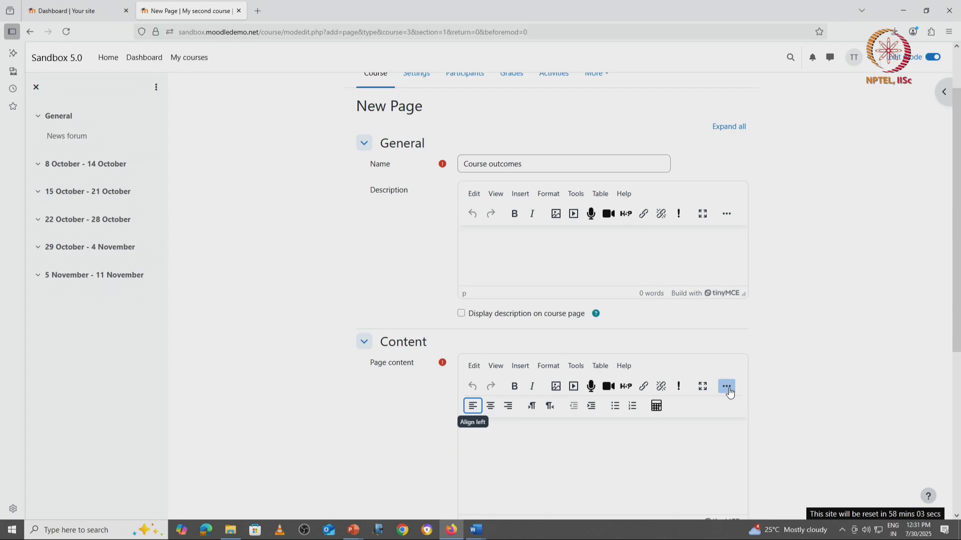
scroll(773, 386, down, 3)
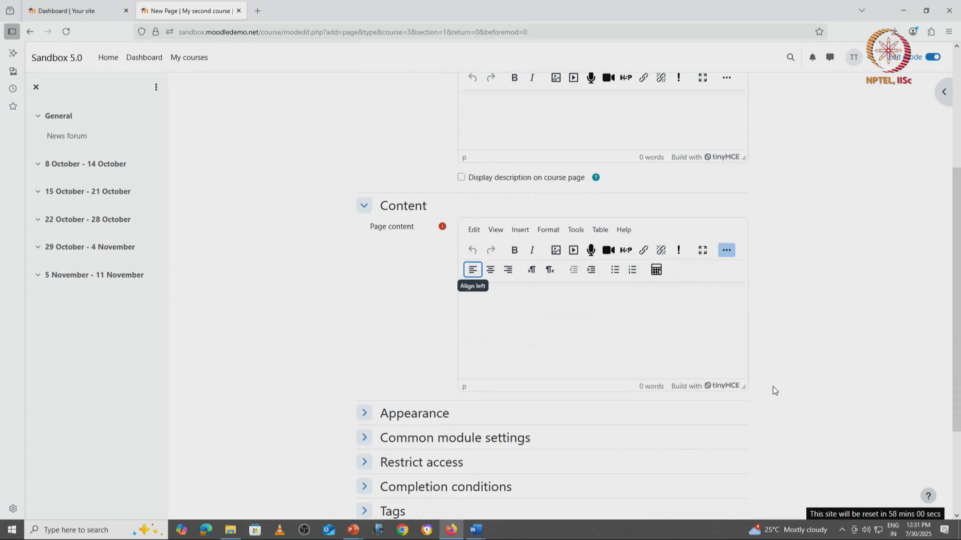
click(702, 250)
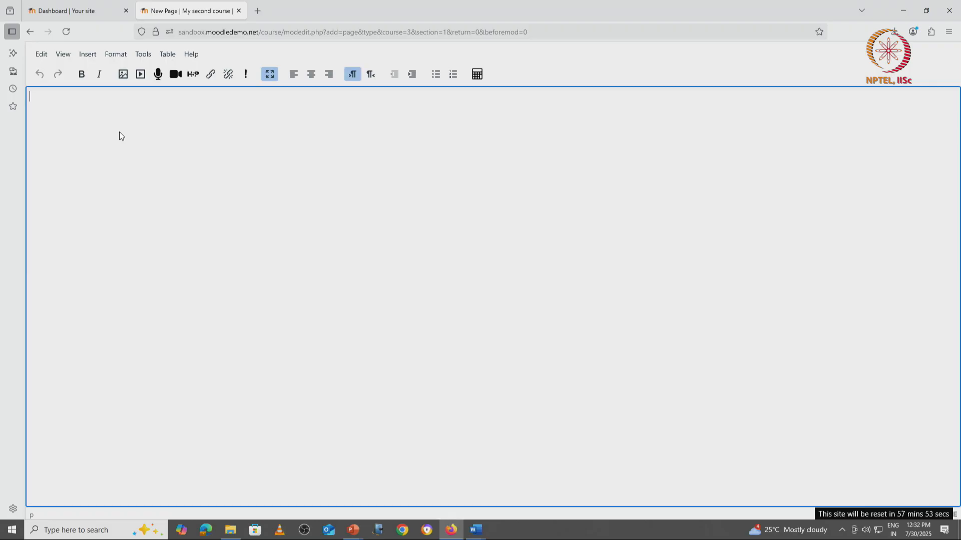
text(Course Outcomes Week 1: Course Design, ADDIE and Analysis Phase (Key Words: Course Design. ISD, ADDIE and Analysis Phase) Unit 1. Course Design Unit 2. Instructional System Design and ADDIE Unit 3. Analysis Phase 1 Unit 4. Analysis Phase 2 Week 2: Design Phase (Key Words: Design Phase, Targets, Assessment Pattern and Assessment Instruments, and Item Banks) Unit 5. Design Phase Unit 6. Technology and Targets Unit 7. Assessment Pattern and Assessment Instruments Unit 8. Item Banks Week 3: Development, Implement, and Evaluate Phases (Key Words: Development Phase, Implement Phase, and Evaluate Phase) Unit 9. Development Phase Unit 10. Instruction Material and Learning Material Unit 11. Implement Phase 1 Unit 12. Implement Phase 2 Unit 13. Evaluate Phase Week 4: Surveys (Key Words: Surveys, and Summary Feedback) Unit 14. Course Exit Surveys Unit 15. Labs and Electives Unit 16. Project Exit Survey Unit 17. Summary Feedback  Class Timing: Mon & Wed, 2:00-3:30 PM (theory lectures); Fri: 2:00-4:00 PM (HandsOn))
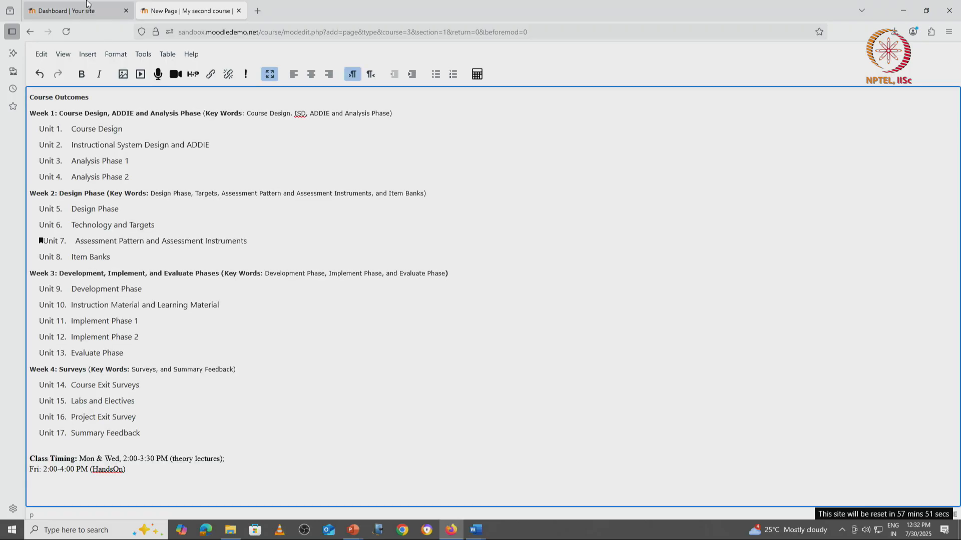
click(269, 75)
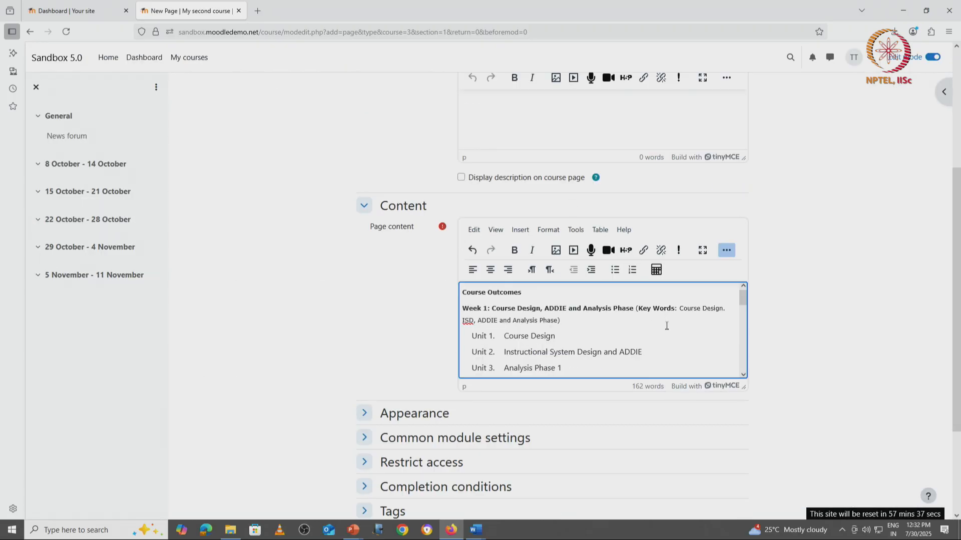
Inspect the HTML source code of the pasted page content.
scroll(600, 418, down, 3)
click(391, 279)
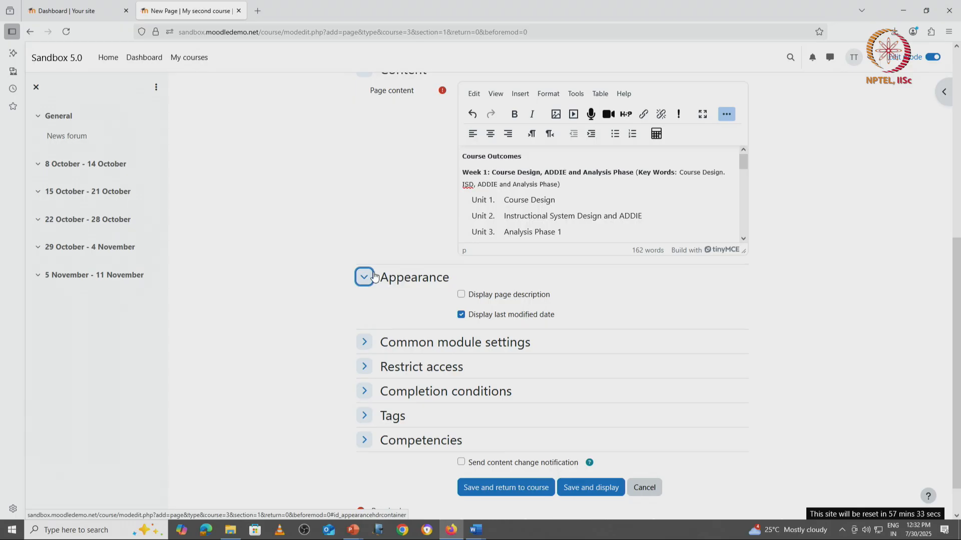
click(577, 93)
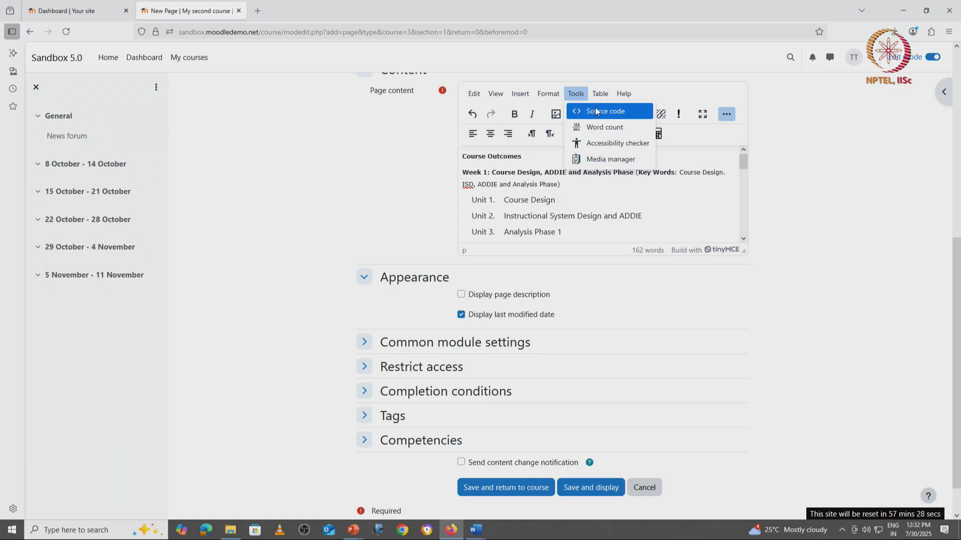
click(596, 112)
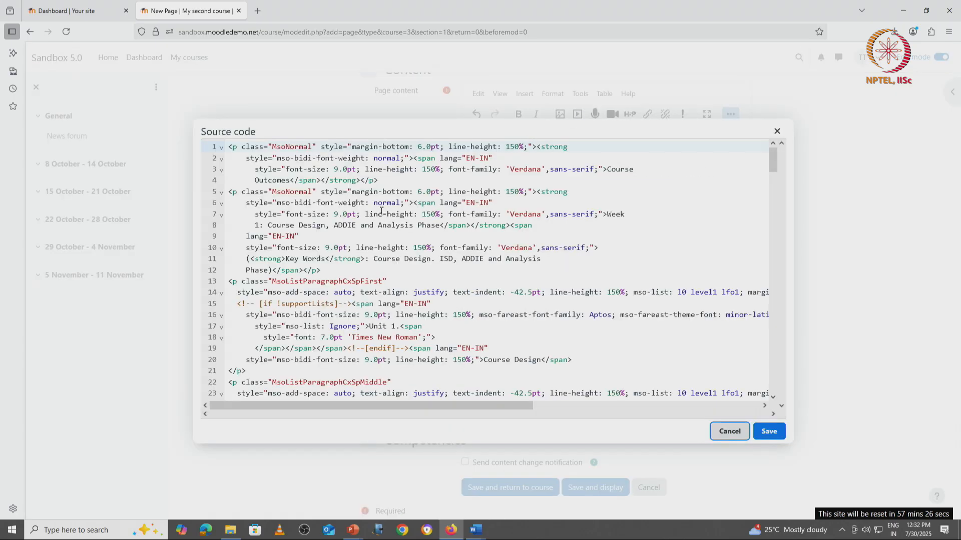
scroll(310, 191, down, 10)
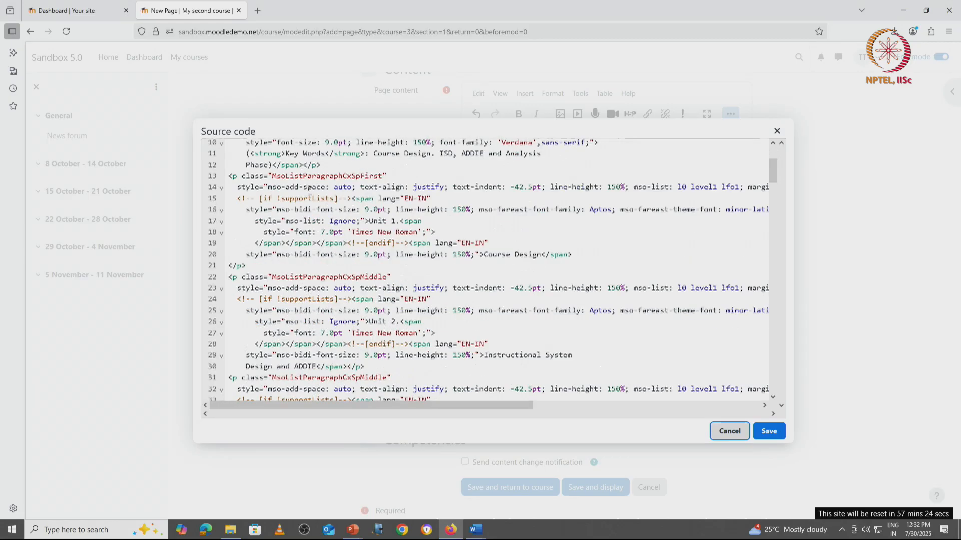
scroll(309, 190, down, 20)
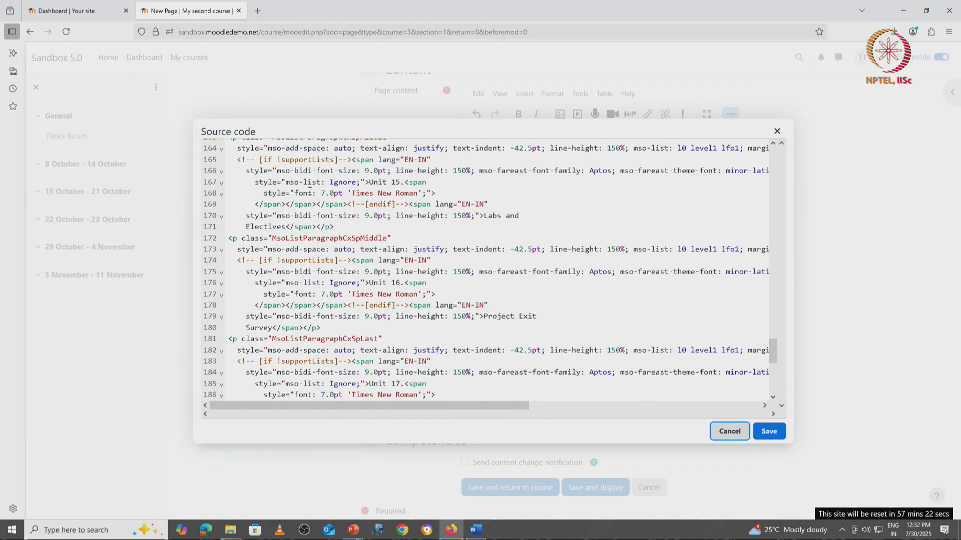
scroll(309, 191, down, 5)
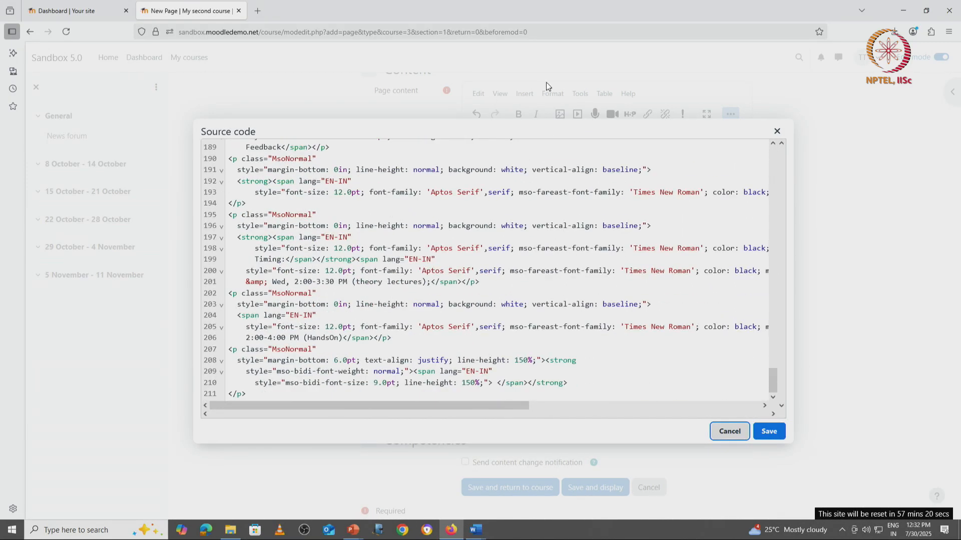
click(729, 432)
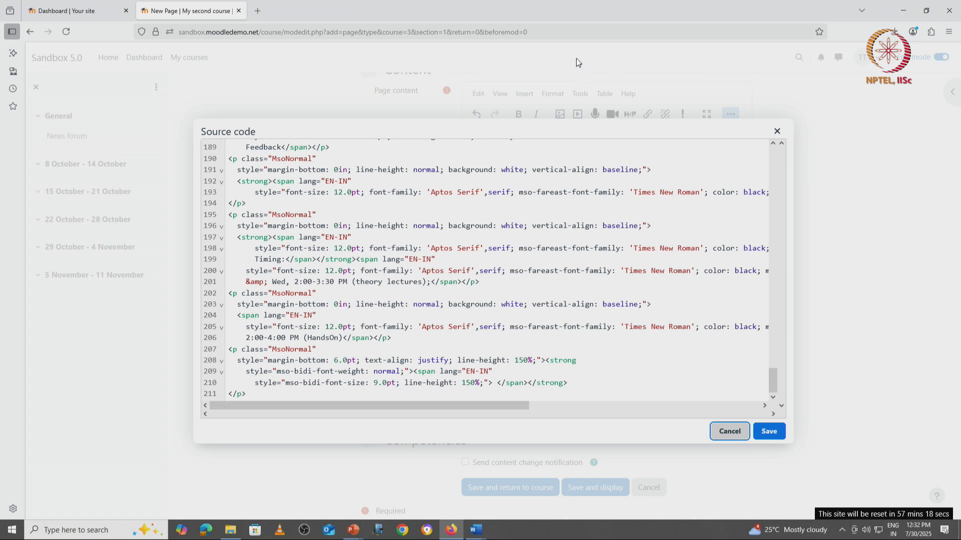
Reopen and close the source code view, then save the page and return to the course.
click(580, 93)
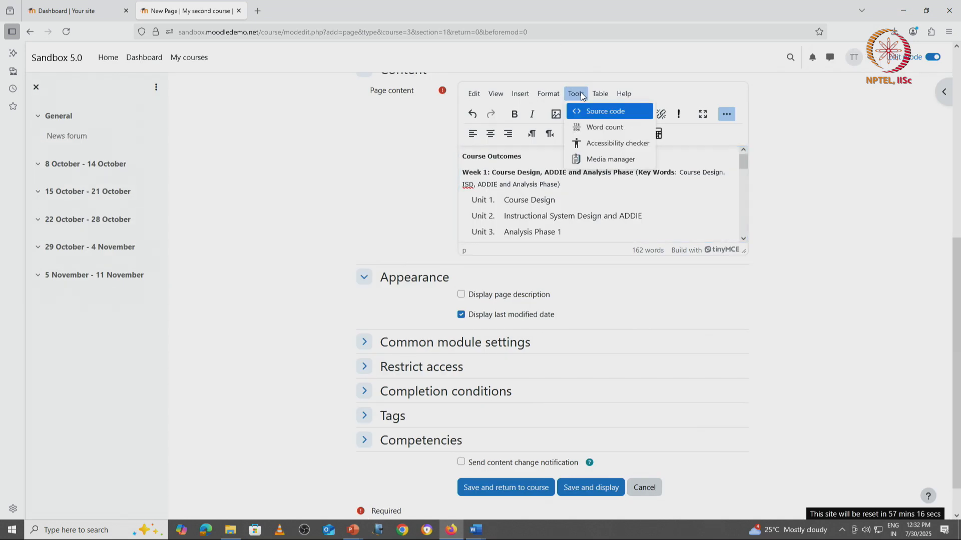
click(598, 112)
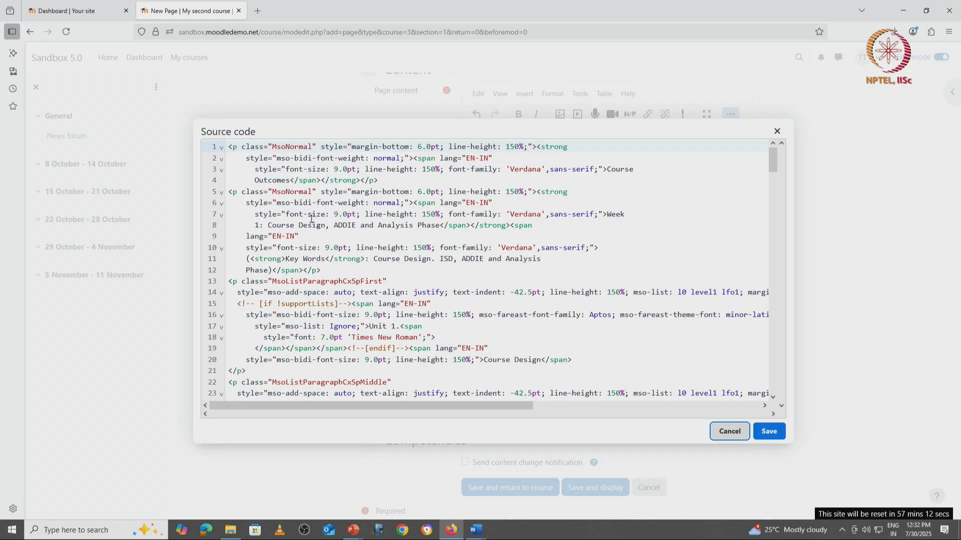
click(308, 215)
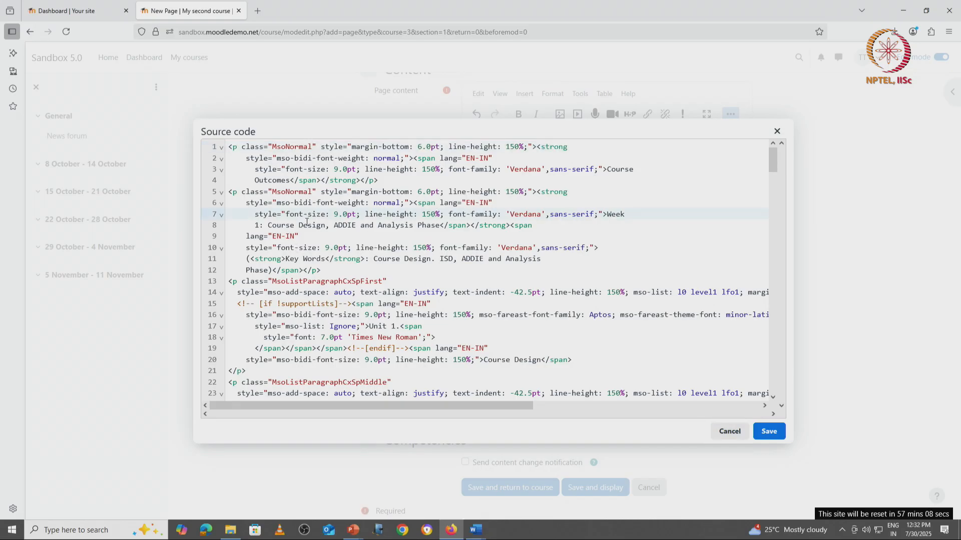
click(777, 132)
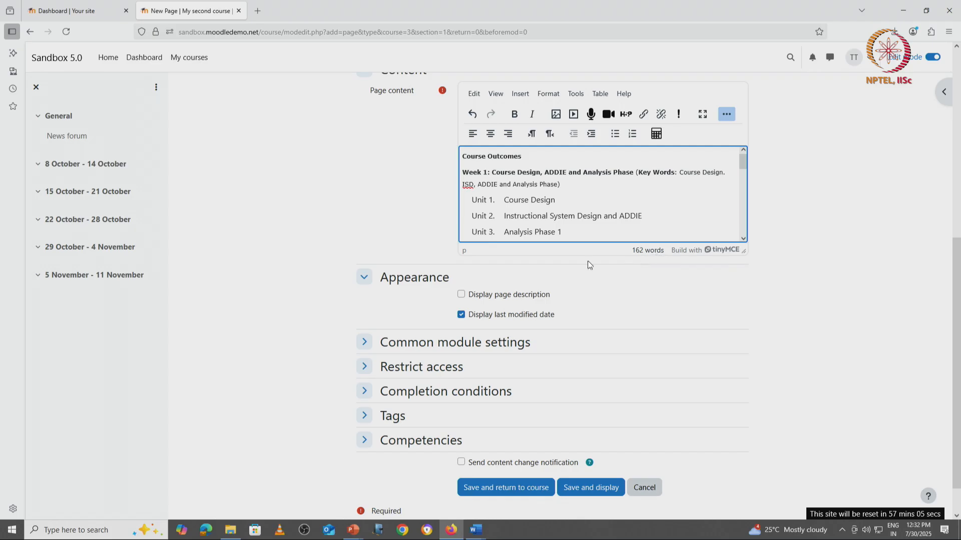
scroll(447, 299, down, 1)
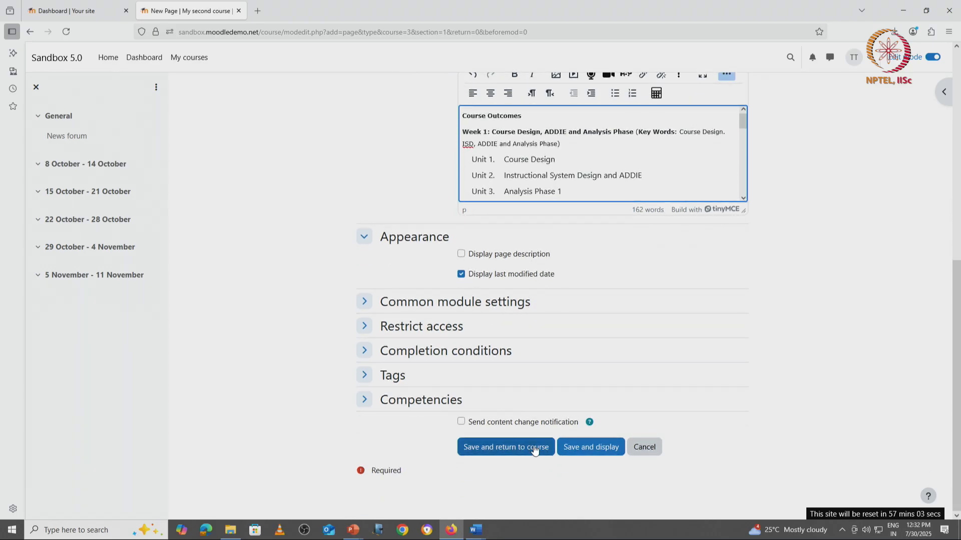
click(534, 450)
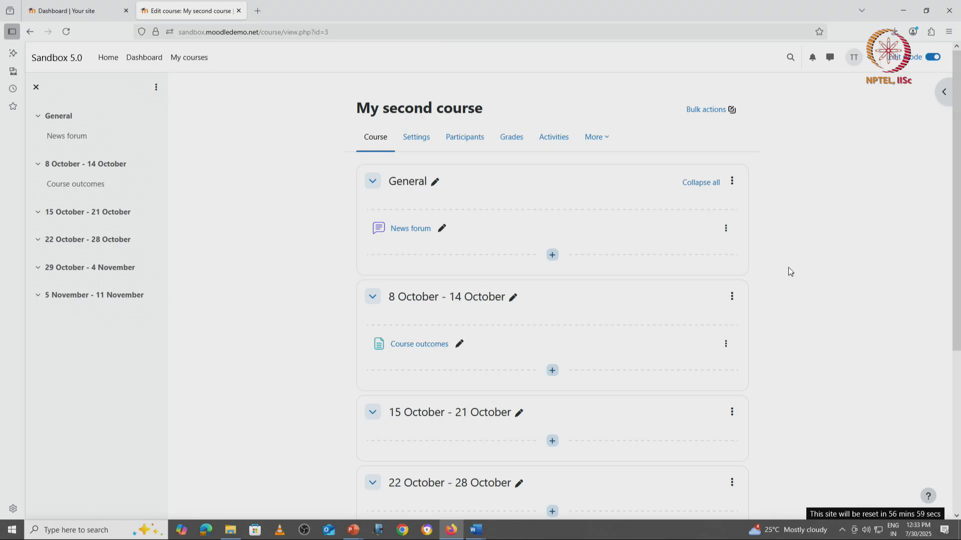
Add a Book resource to the 8 October - 14 October section and name it Item Bank.
scroll(790, 272, down, 3)
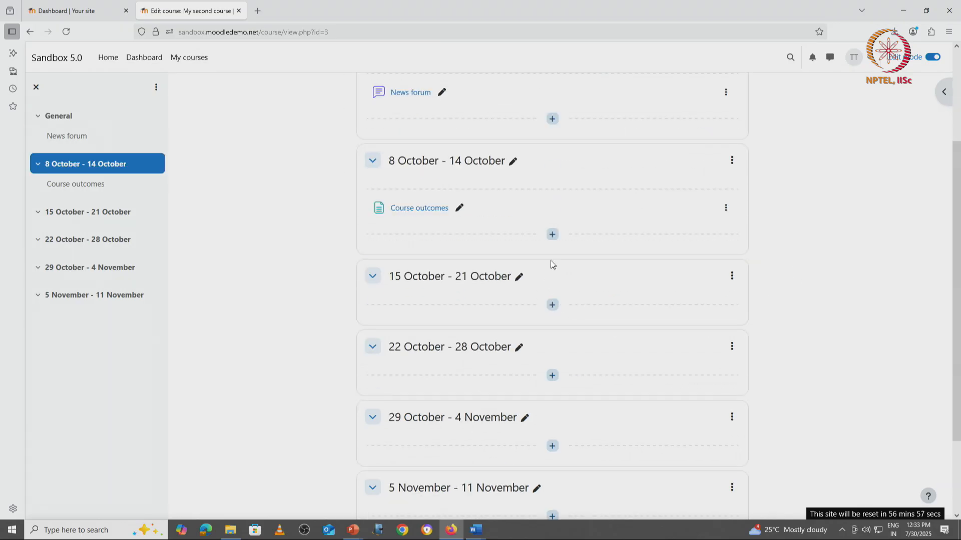
click(552, 234)
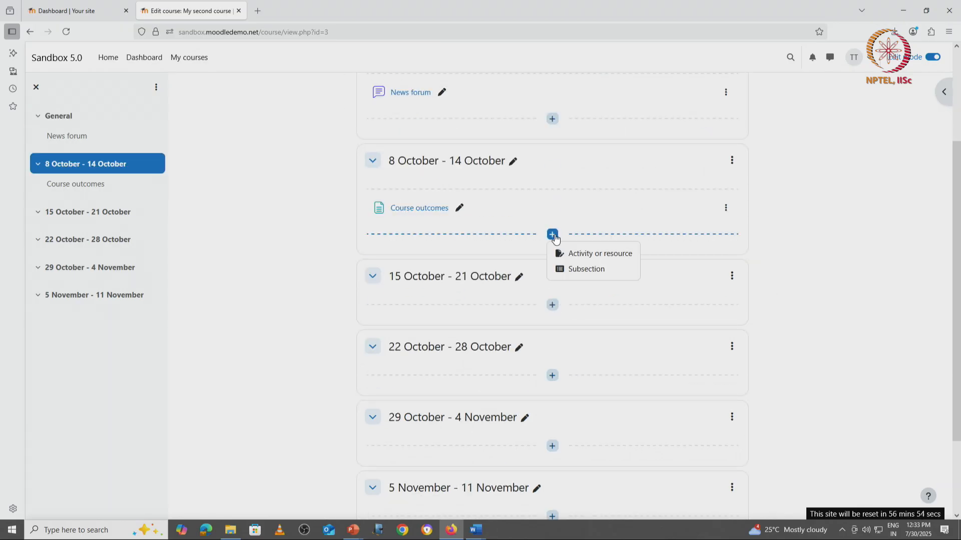
click(591, 251)
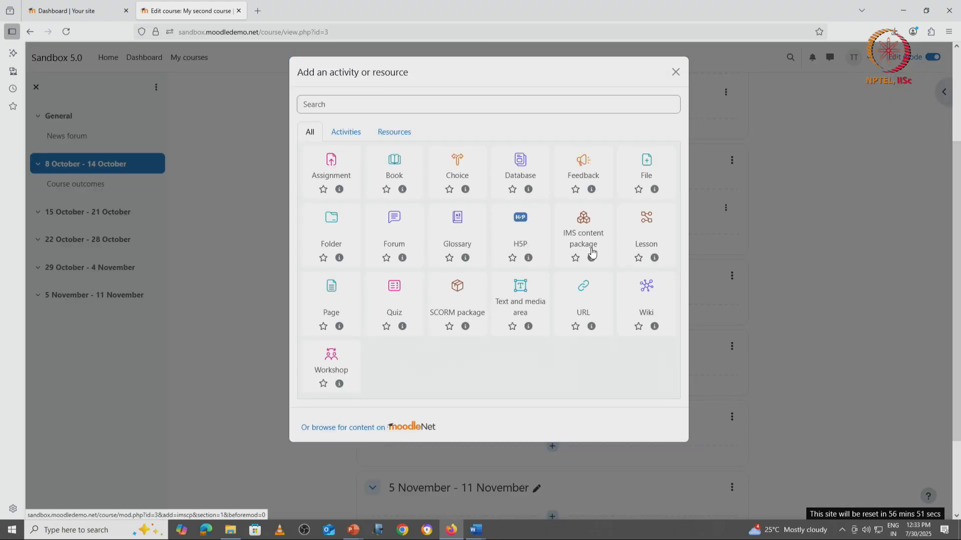
click(397, 135)
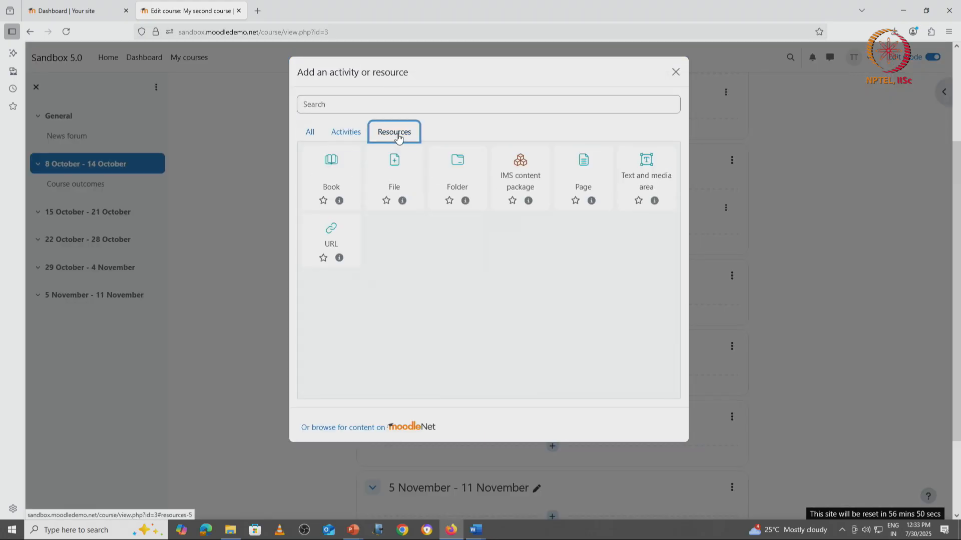
click(330, 168)
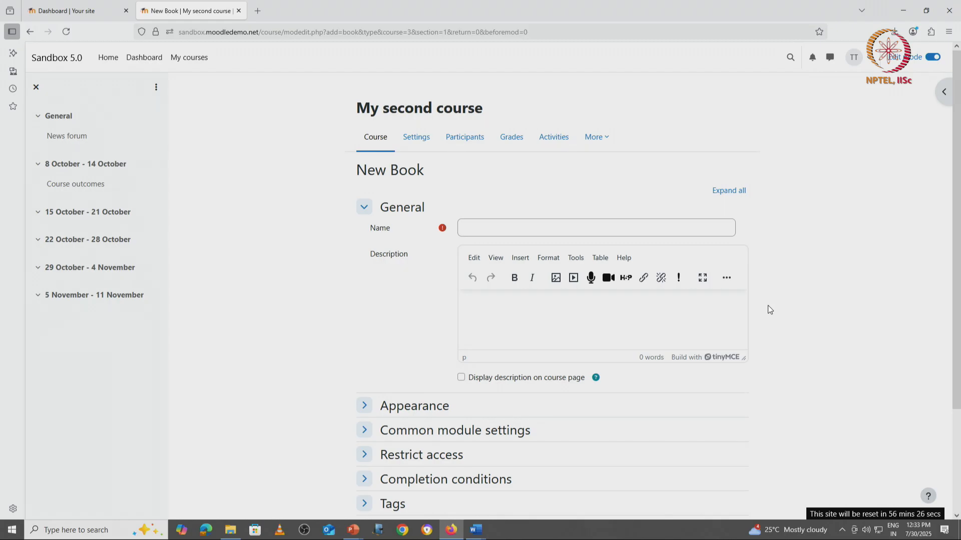
click(496, 229)
text(Ite)
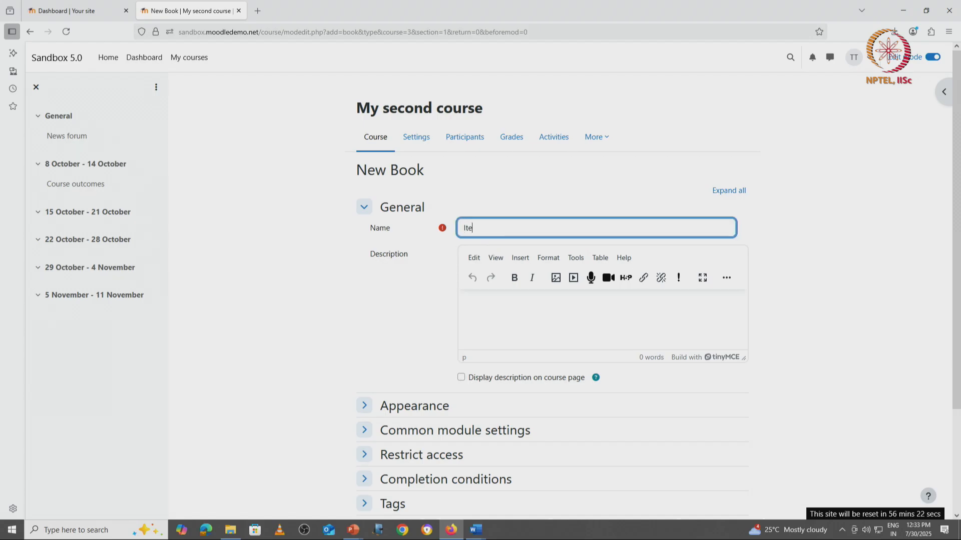
text(m Bank)
Enter Item Bank as the book's description and set chapter formatting to Numbers.
click(519, 325)
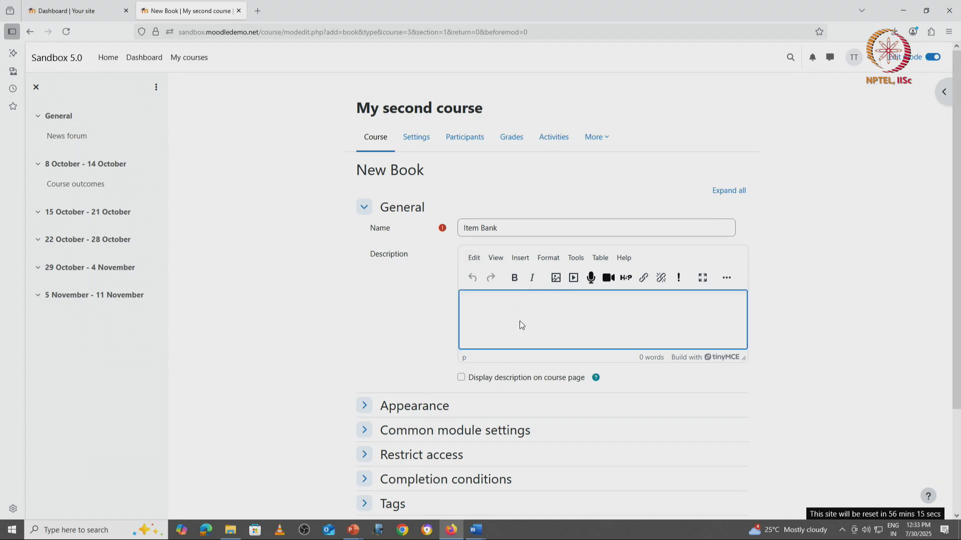
text(Item Bank)
scroll(426, 350, down, 3)
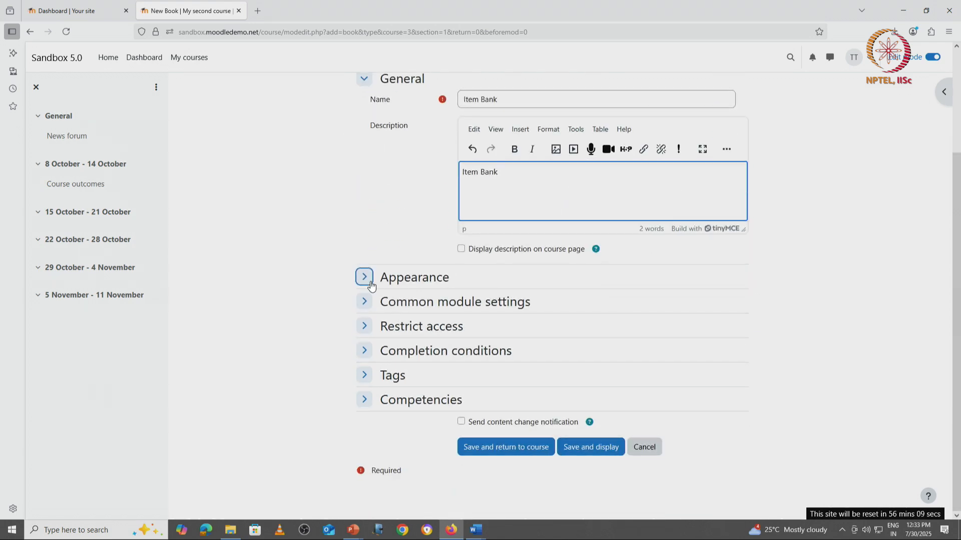
click(364, 277)
click(497, 299)
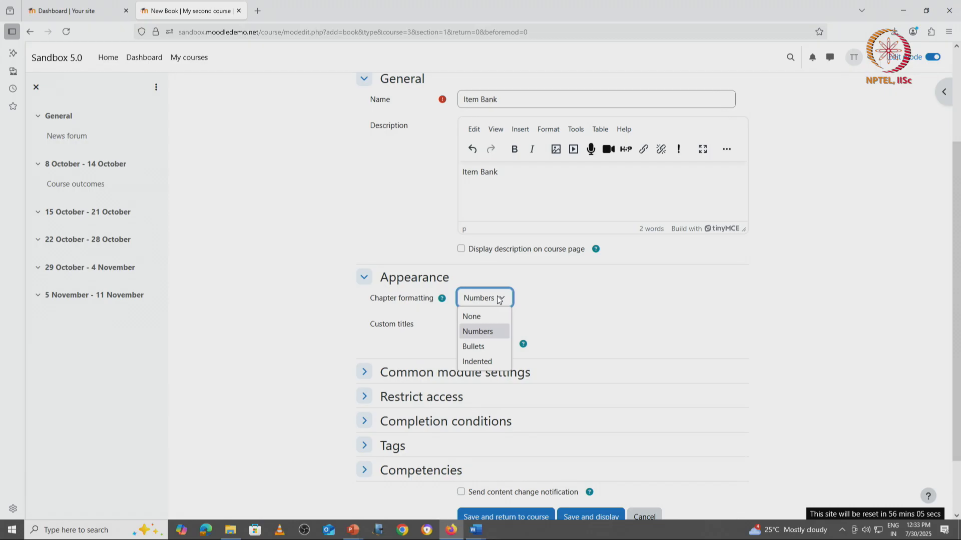
click(485, 332)
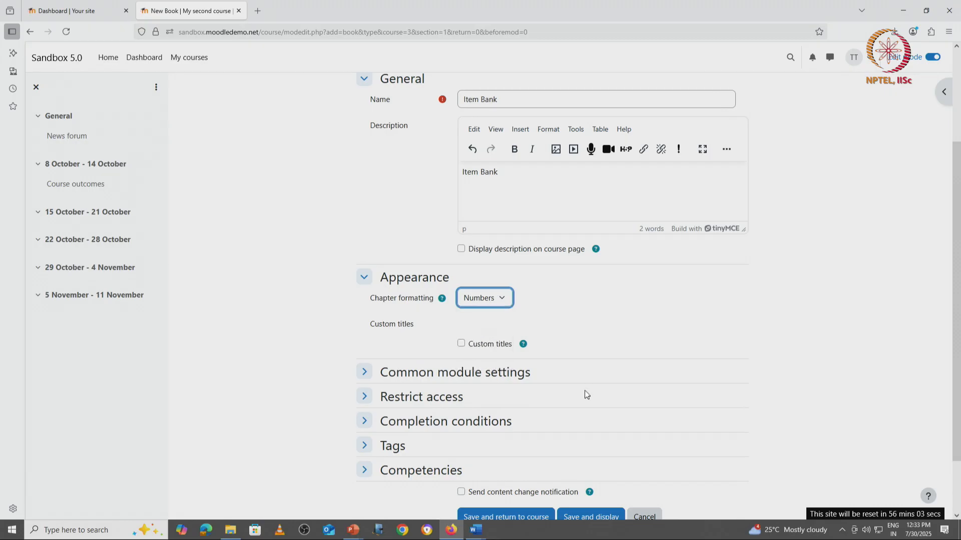
Save the book and return to the course.
click(362, 373)
scroll(685, 397, down, 3)
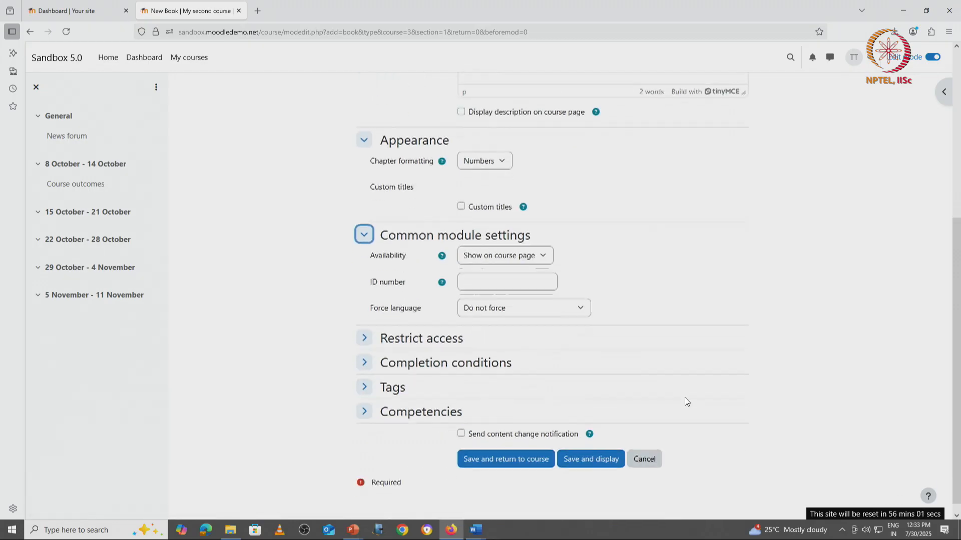
click(510, 448)
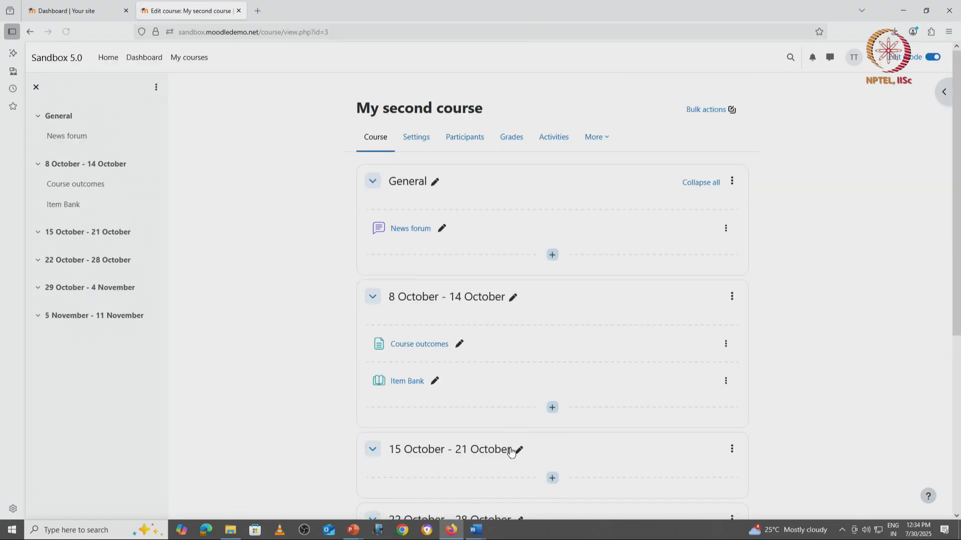
Open the Item Bank book and title its first chapter What is an Item Bank?, copied from the Word document.
click(405, 382)
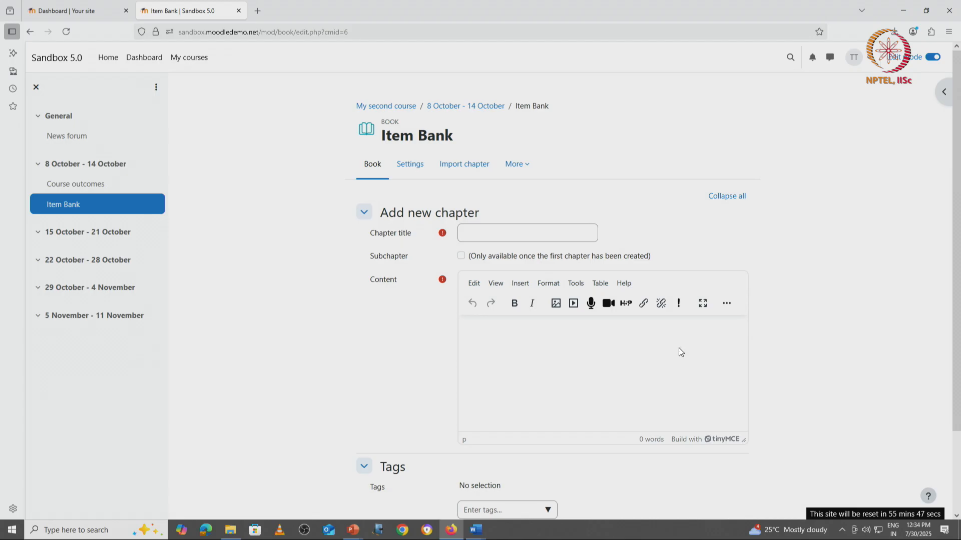
click(478, 232)
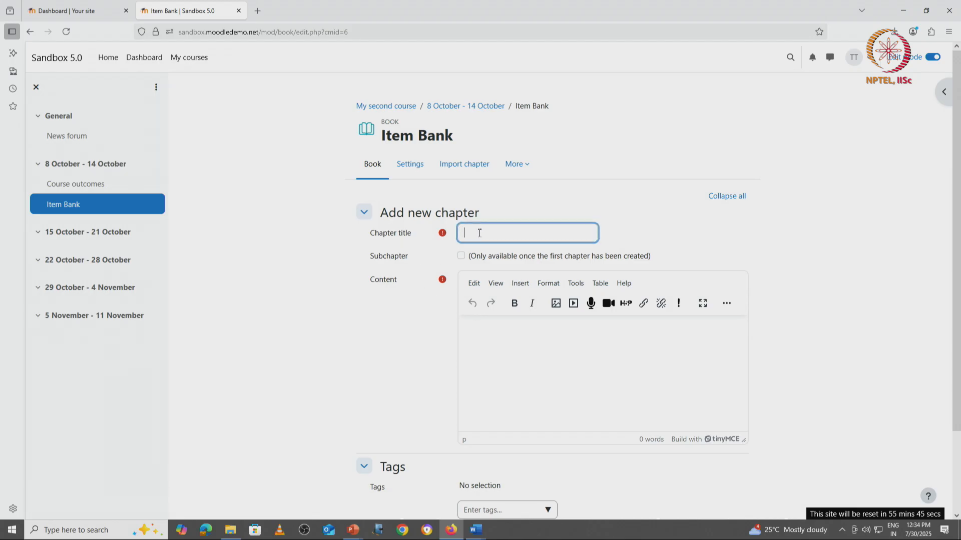
text(Firs)
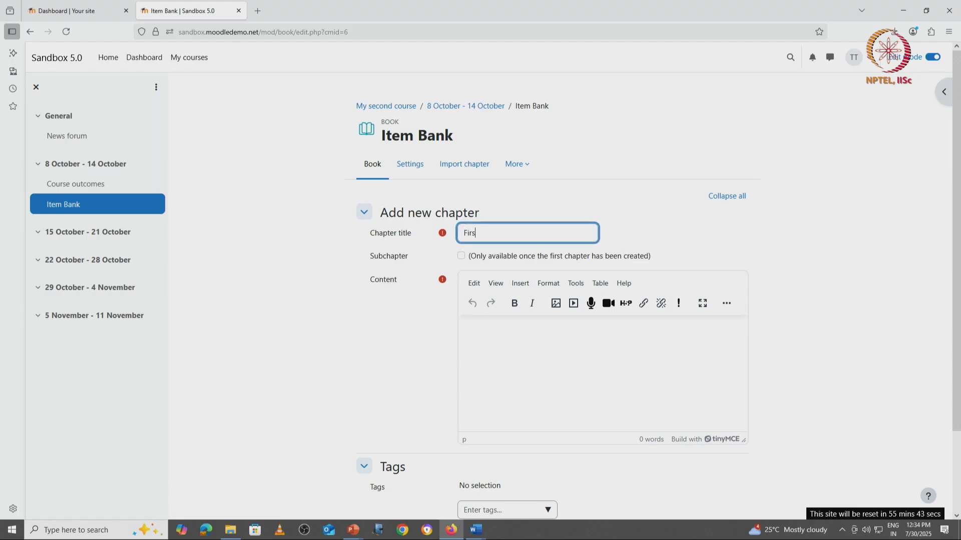
text(t chapter)
mouse_move(479, 532)
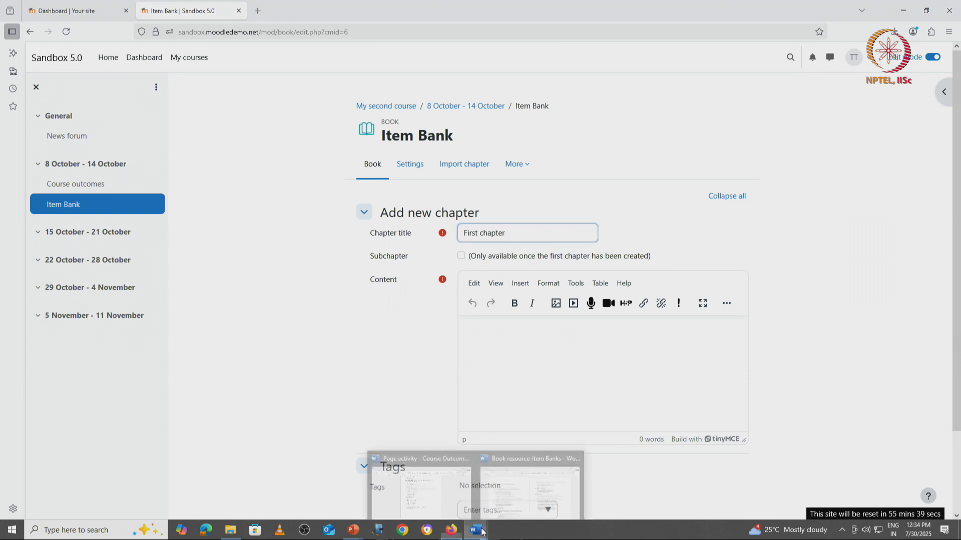
mouse_move(460, 492)
click(515, 488)
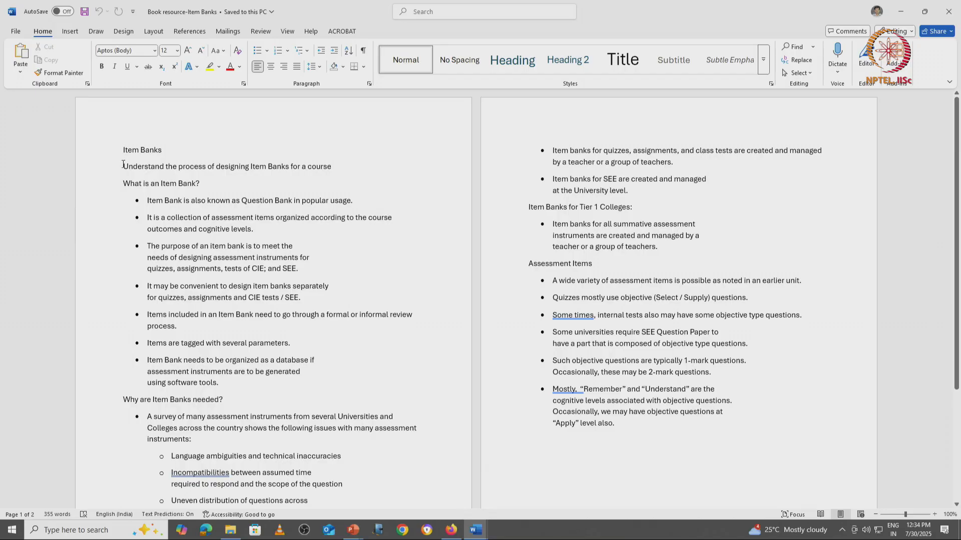
mouse_move(123, 177)
mouse_down()
mouse_move(197, 182)
mouse_move(122, 177)
mouse_move(129, 187)
mouse_up()
key(ctrl+c)
click(199, 181)
key(alt+Tab)
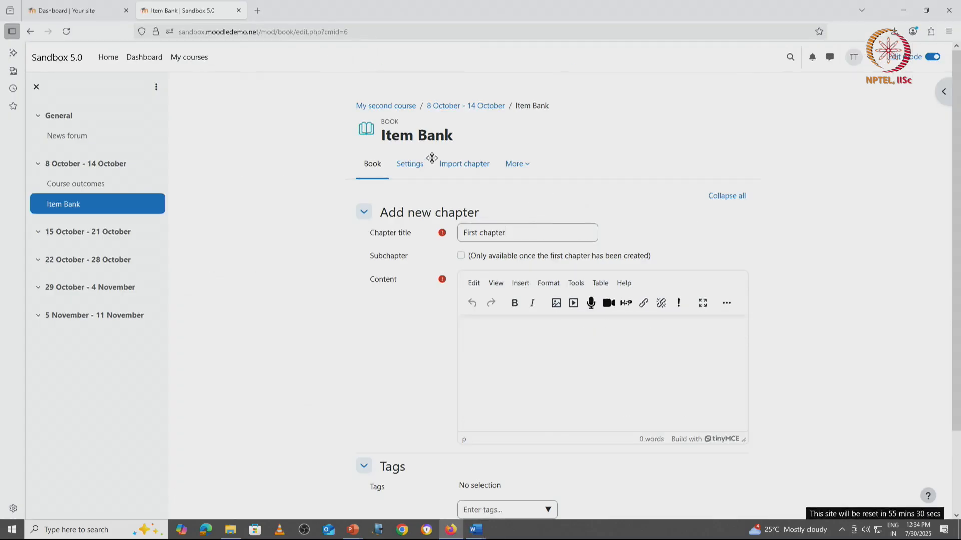
drag(515, 235, 421, 235)
key(ctrl+v)
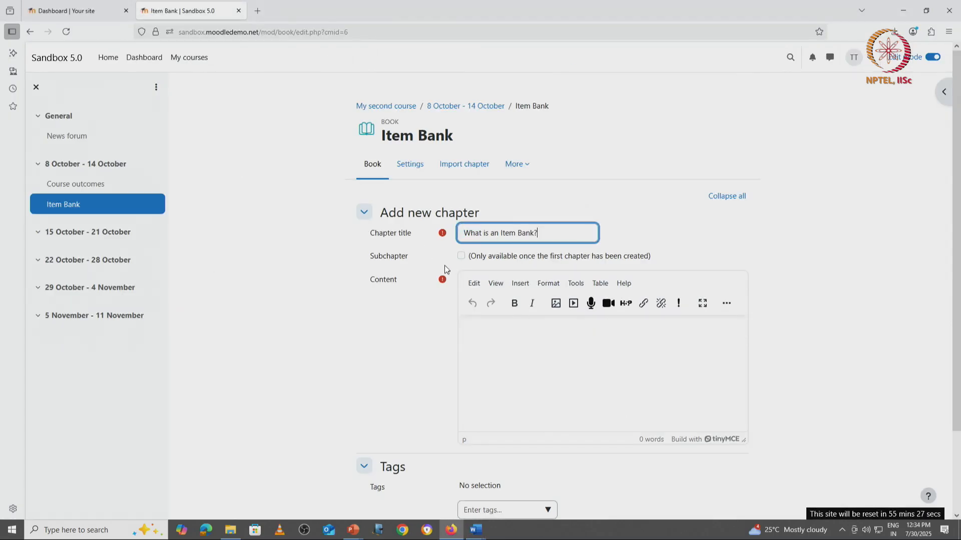
Paste the What is an Item Bank? bullet points from the Word document as chapter content and save the chapter.
click(519, 365)
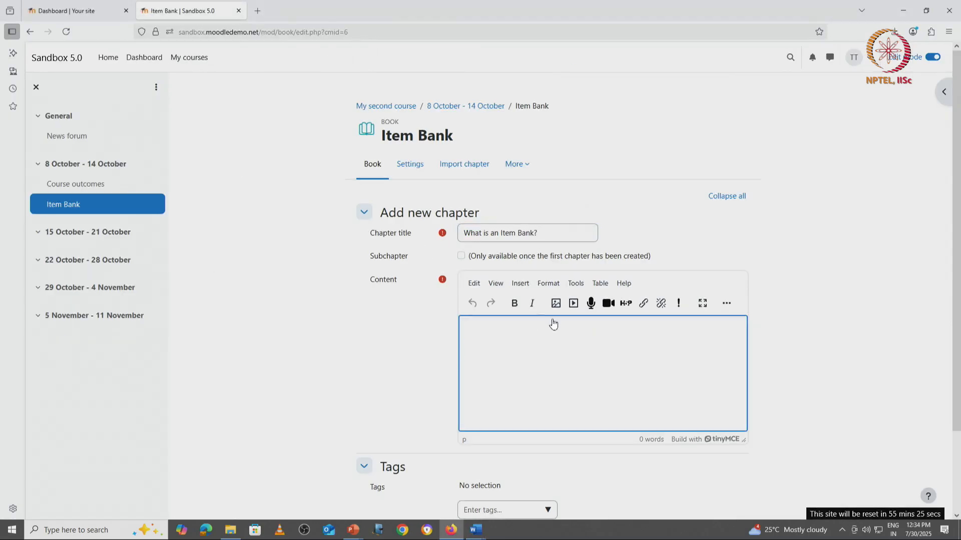
key(alt+Tab)
drag(147, 201, 219, 386)
key(ctrl+c)
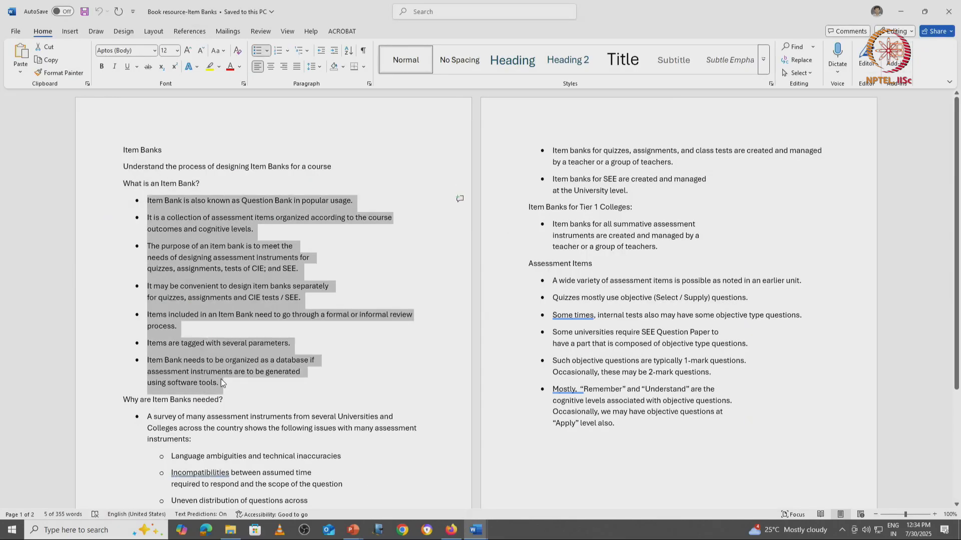
key(alt+Tab)
key(ctrl+v)
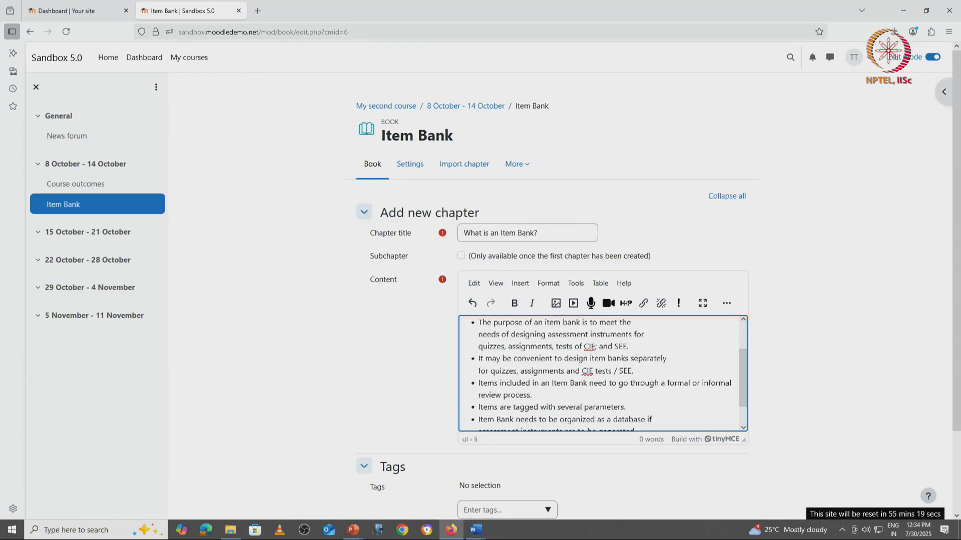
scroll(421, 360, down, 2)
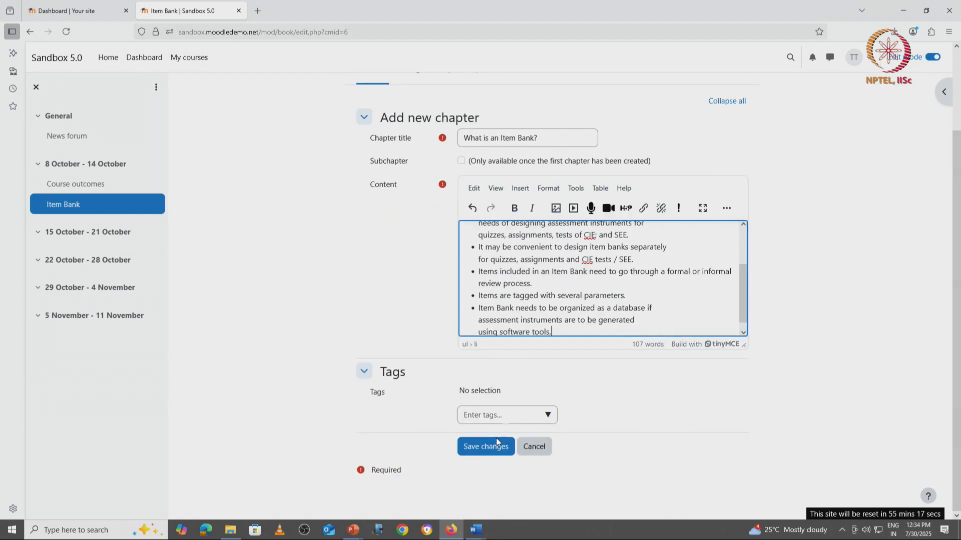
click(477, 448)
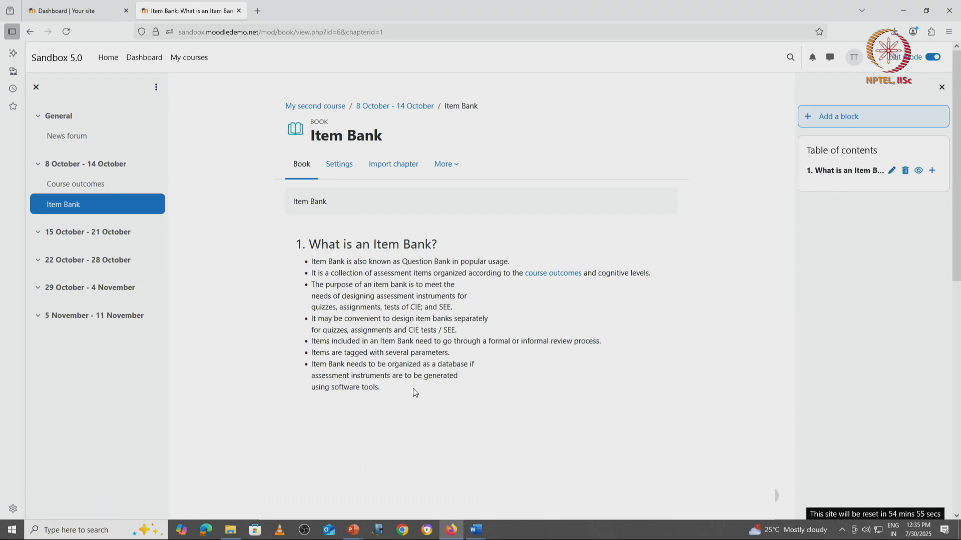
Add a new chapter after the first one and title it Why are Item Banks needed?, copied from the document.
click(932, 171)
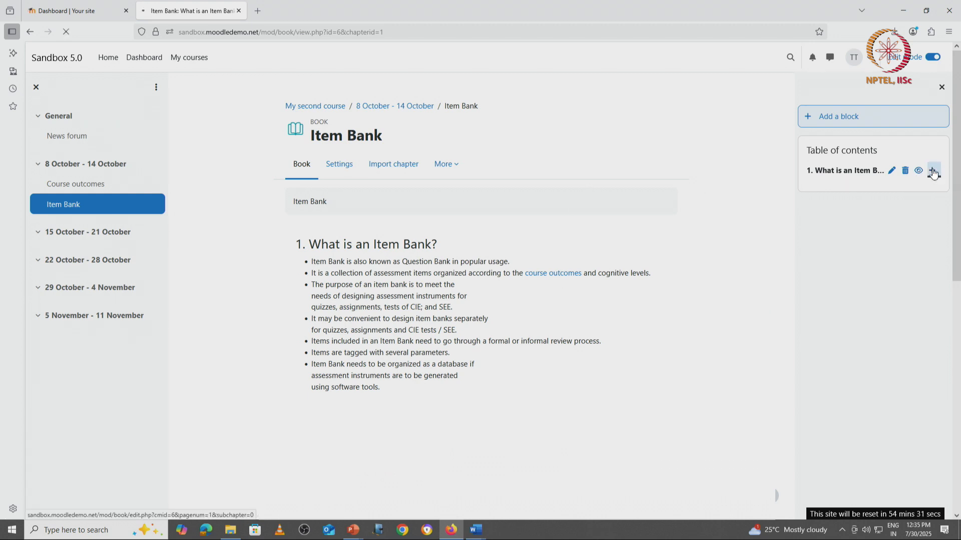
click(474, 257)
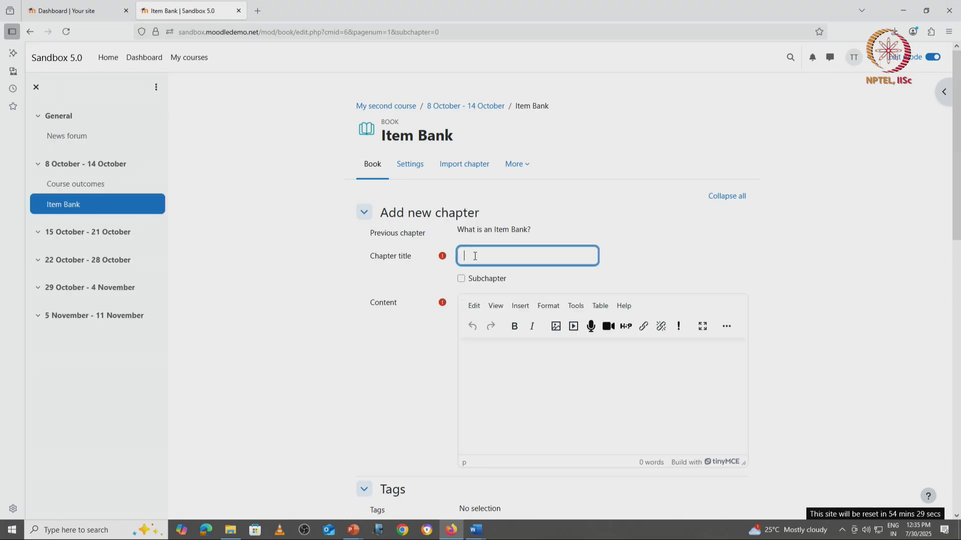
key(alt+Tab)
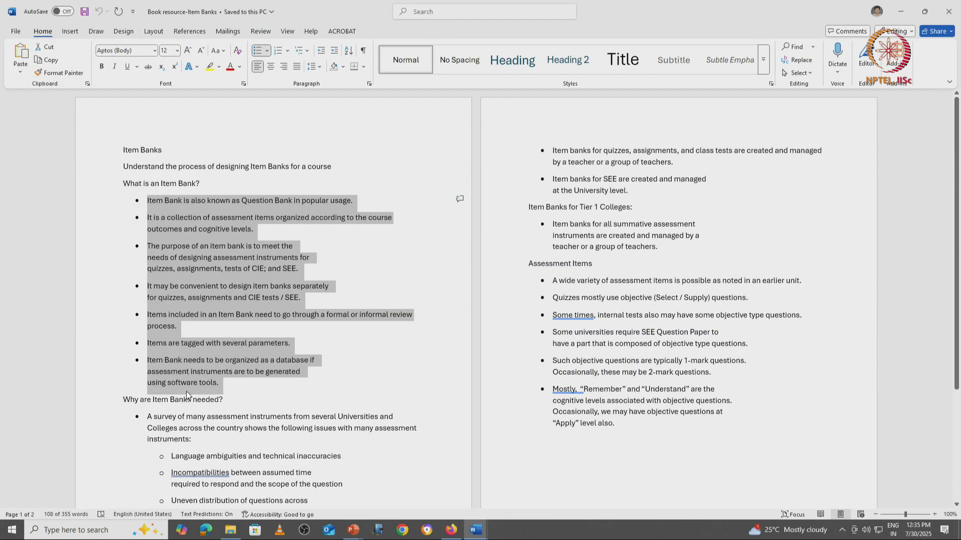
drag(124, 398, 226, 401)
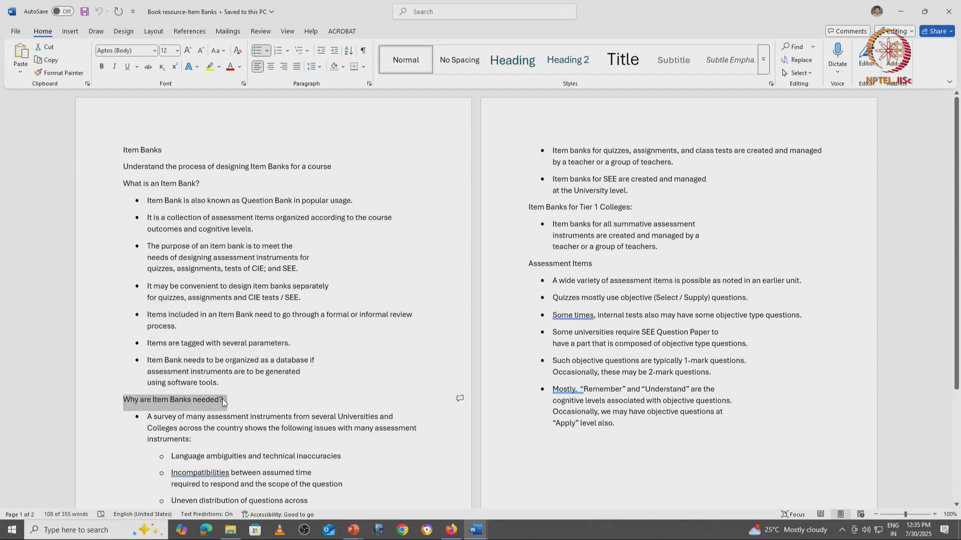
key(alt+Tab)
key(ctrl+v)
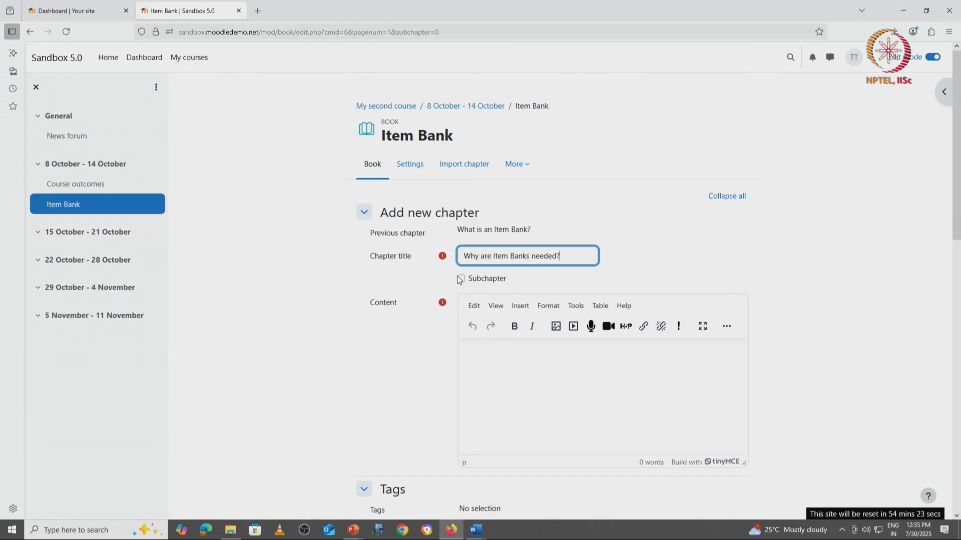
Copy the Why are Item Banks needed? bullet list from the document into the chapter content.
click(488, 365)
key(alt+Tab)
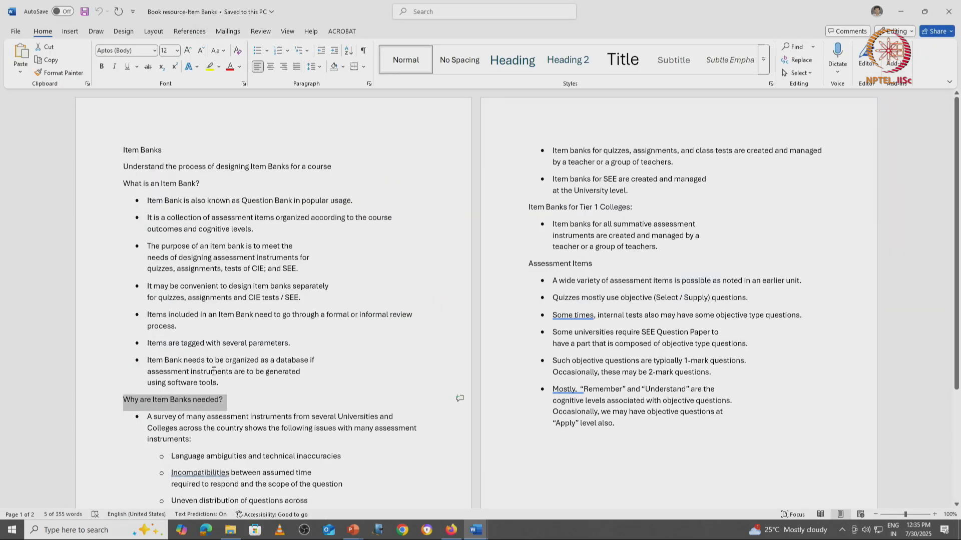
scroll(157, 421, down, 5)
drag(144, 288, 249, 410)
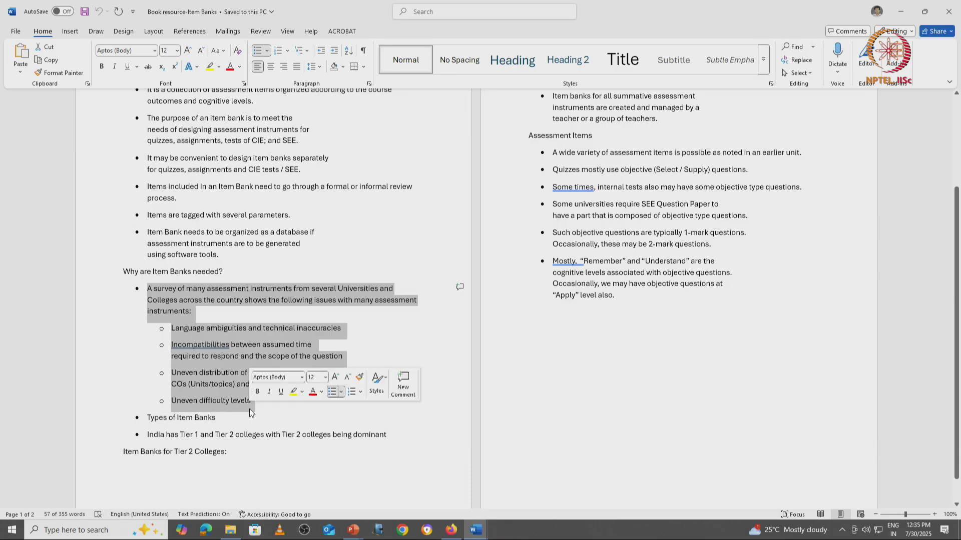
key(ctrl+c)
key(alt+Tab)
key(ctrl+v)
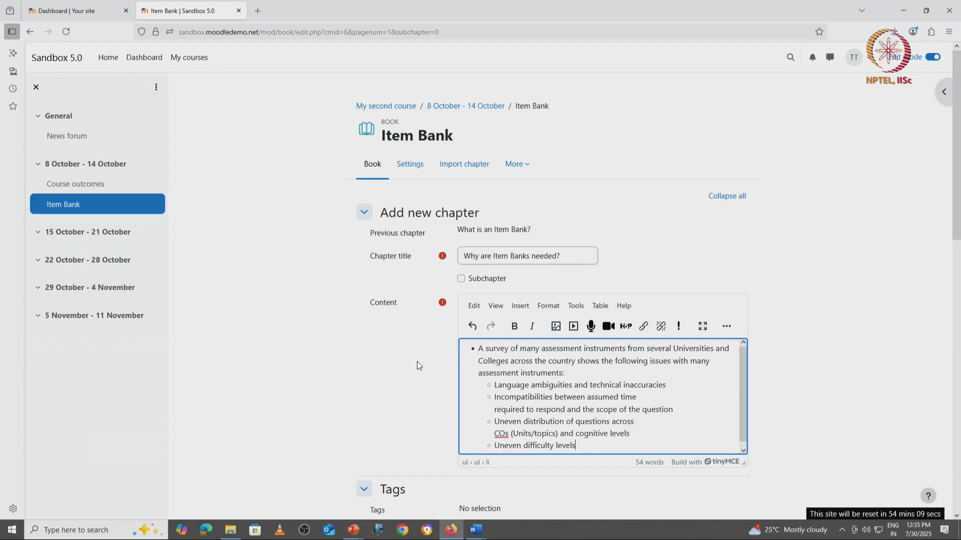
Save the new chapter as a main chapter rather than a subchapter.
click(461, 279)
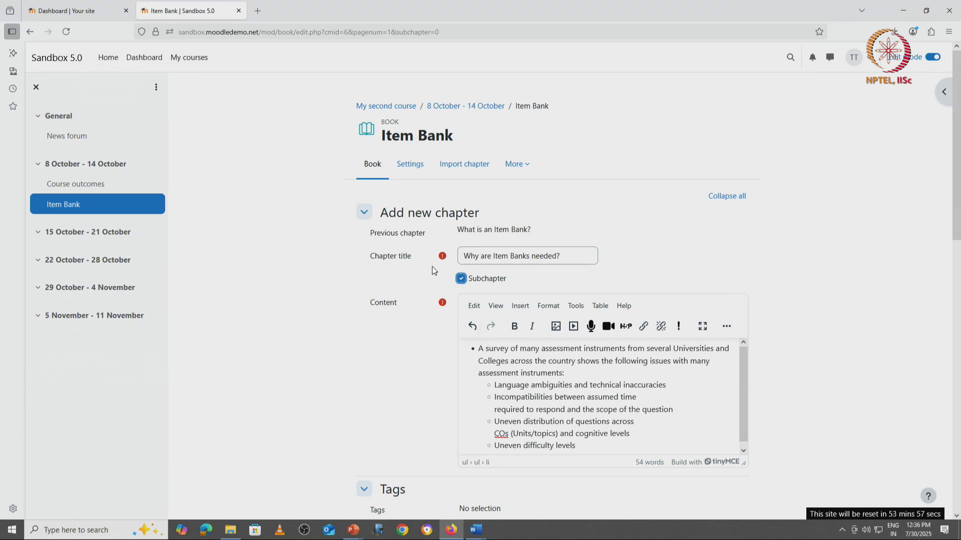
click(461, 279)
scroll(449, 297, down, 3)
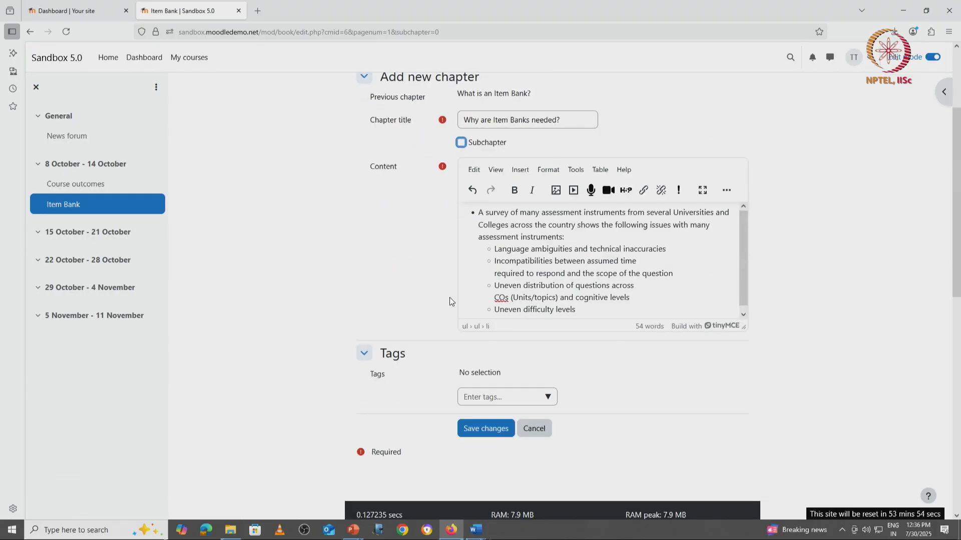
click(480, 430)
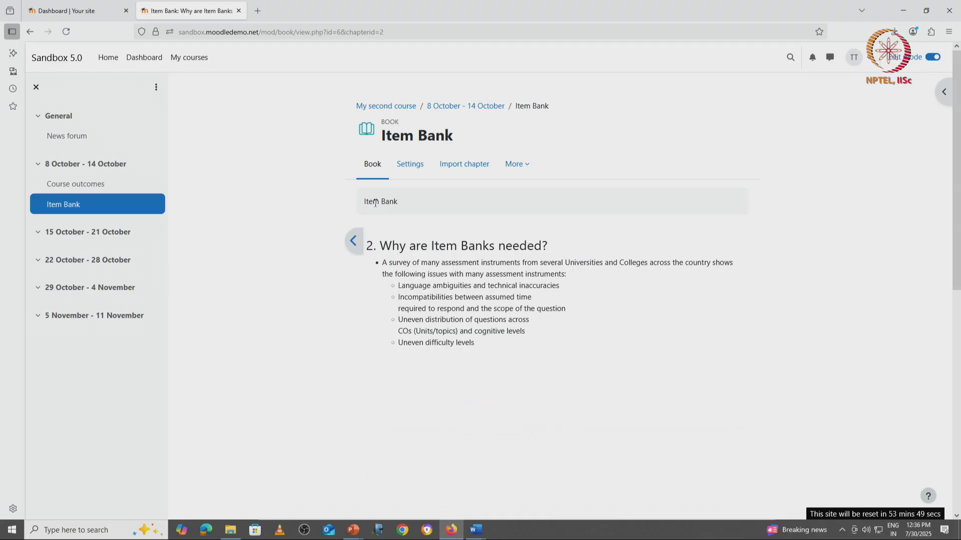
Browse back and forth between the two chapters of the Item Bank book.
click(353, 241)
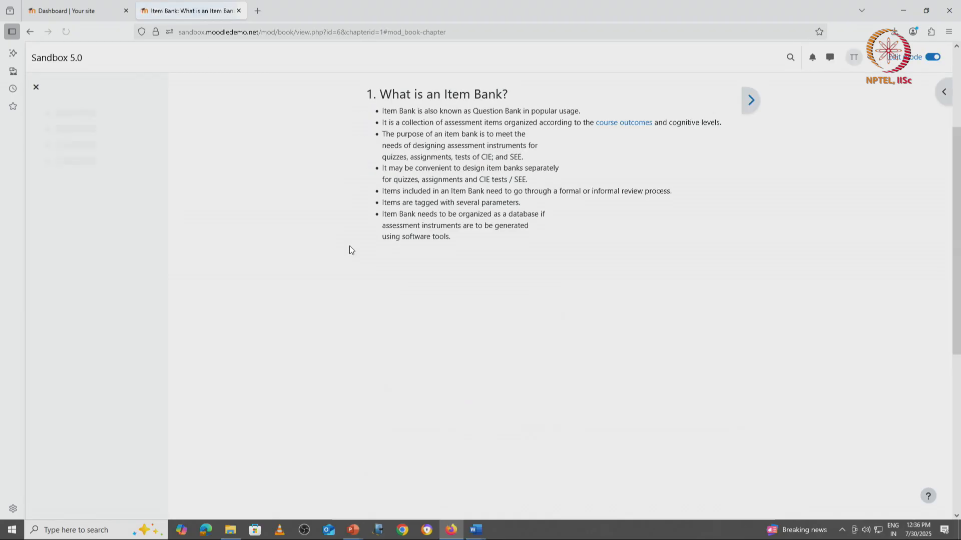
scroll(670, 253, up, 3)
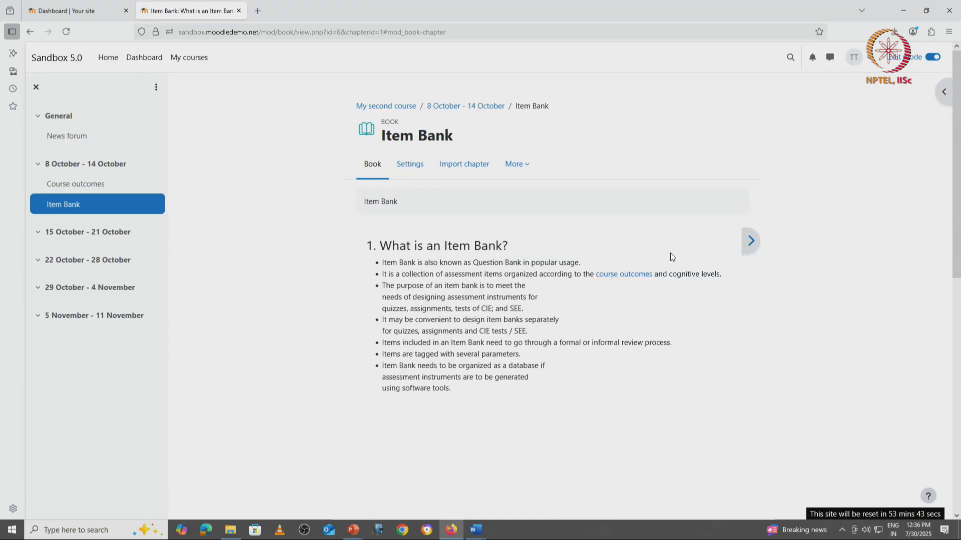
click(749, 242)
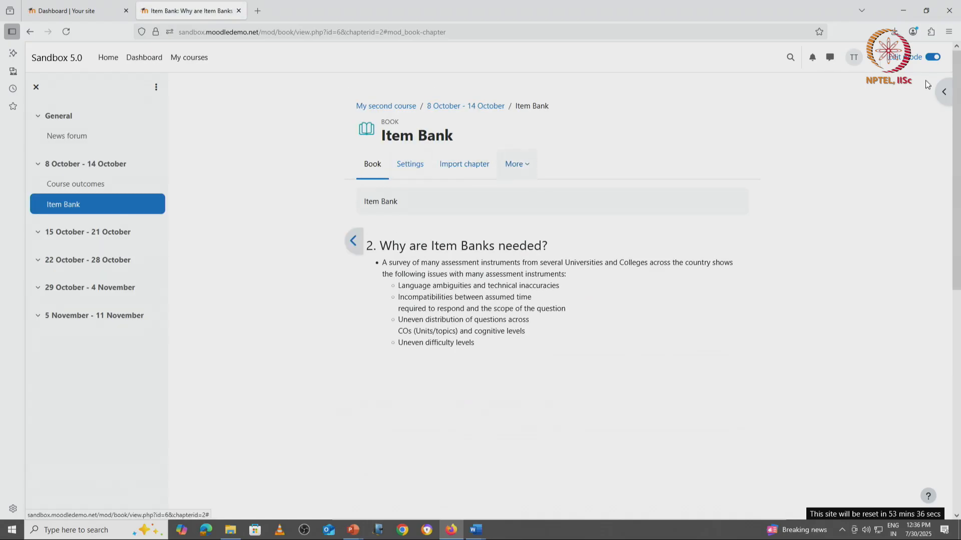
Open the book's table of contents and make Why are Item Banks needed? a subchapter of the first chapter.
click(939, 93)
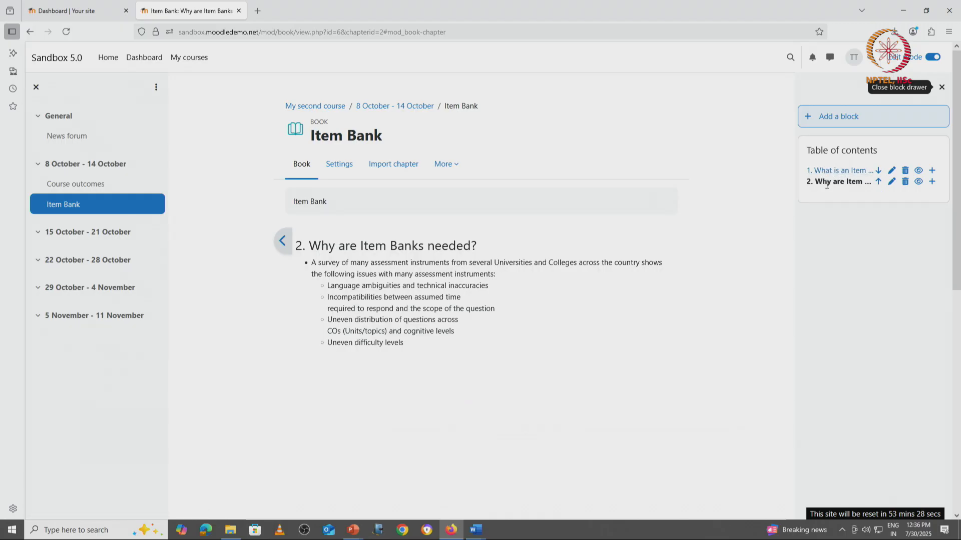
click(890, 183)
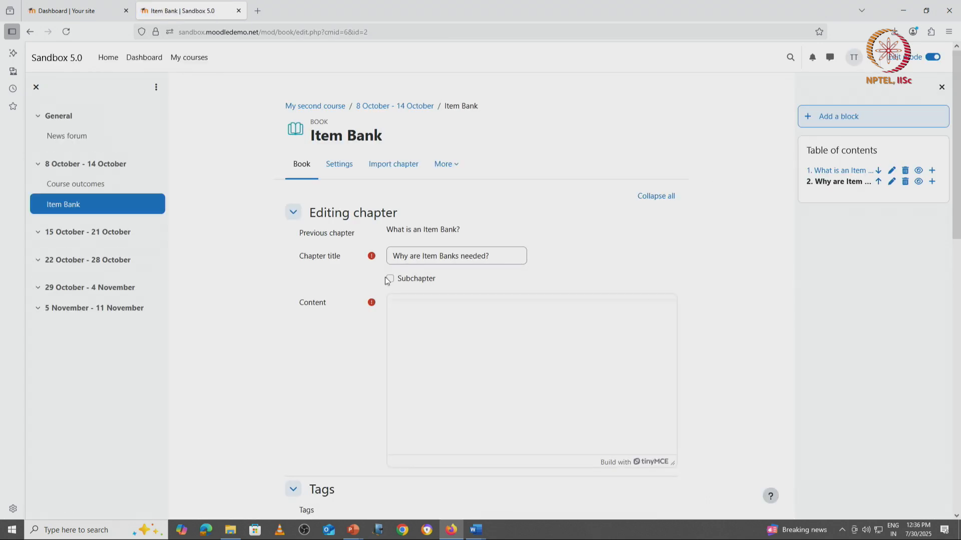
click(389, 280)
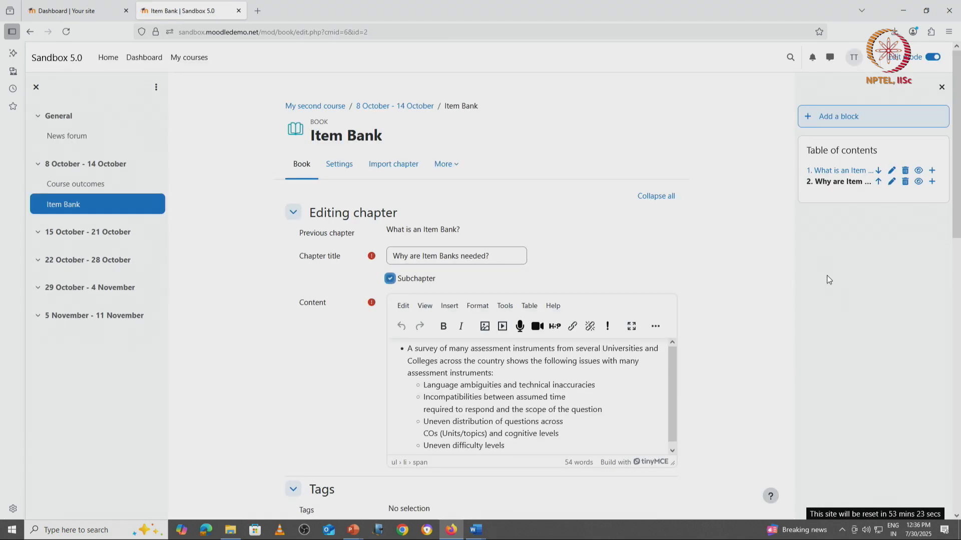
scroll(828, 279, down, 5)
click(412, 292)
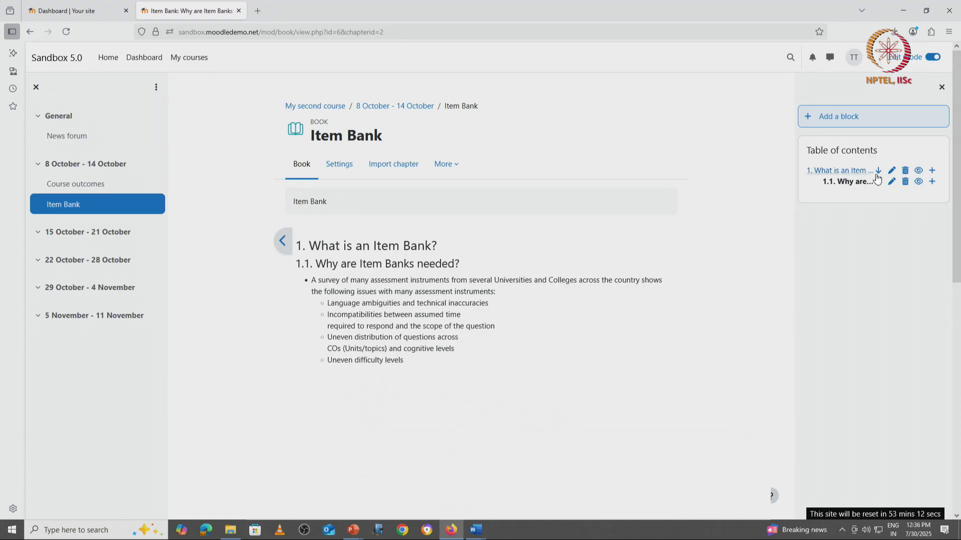
Edit Why are Item Banks needed? again, clear its subchapter option and save it as a main chapter.
click(890, 184)
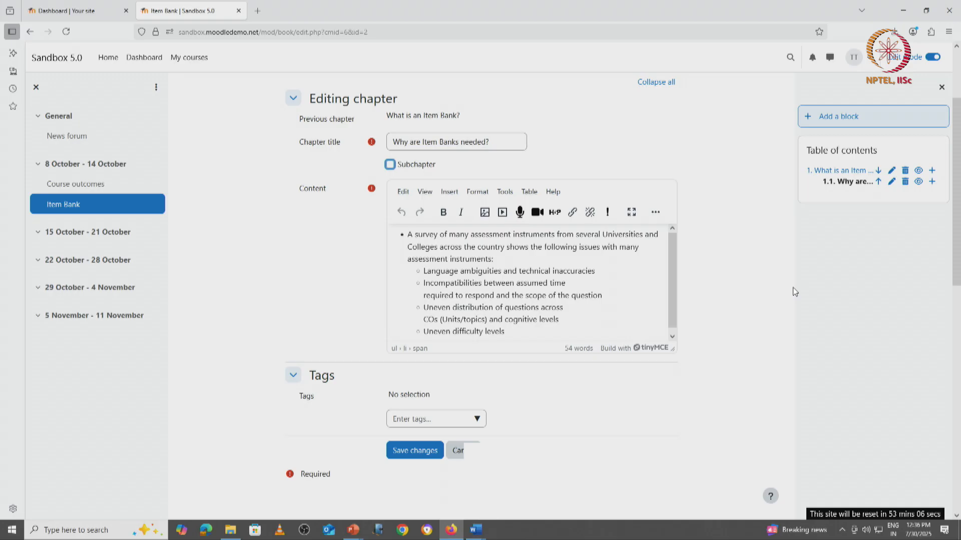
click(416, 450)
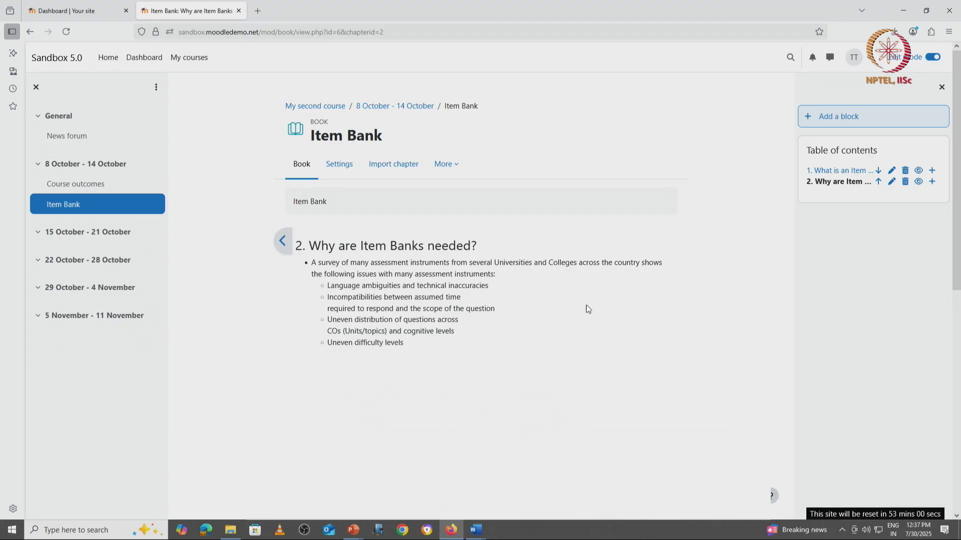
Add a new chapter after Why are Item Banks needed? and title it Types of Item Banks, copied from the document.
click(931, 183)
click(418, 256)
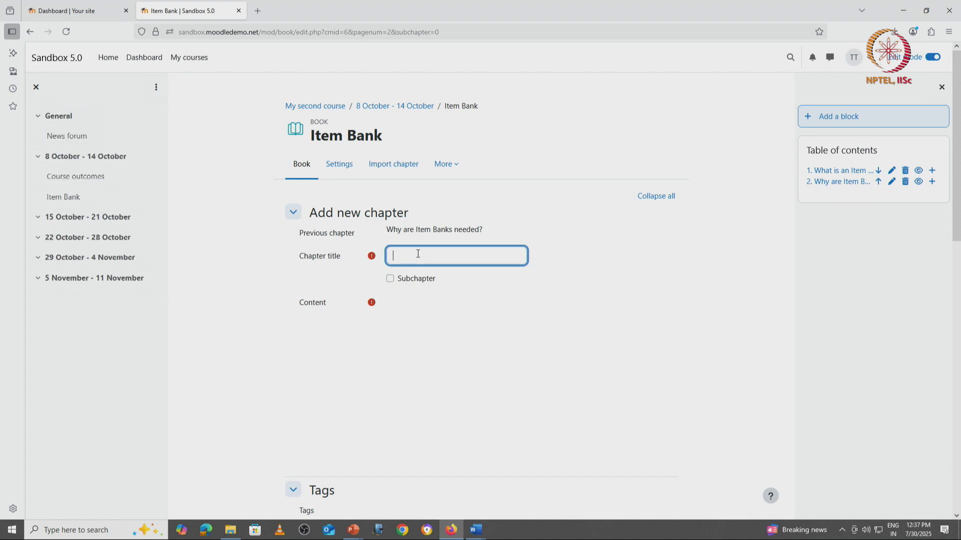
key(alt+Tab)
drag(146, 416, 225, 418)
key(alt+Tab)
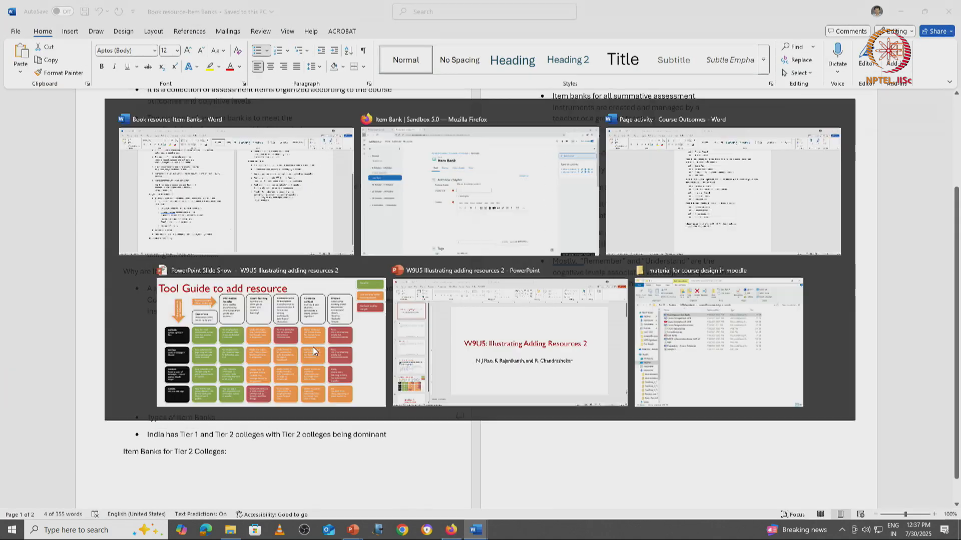
key(ctrl+v)
key(alt+Tab)
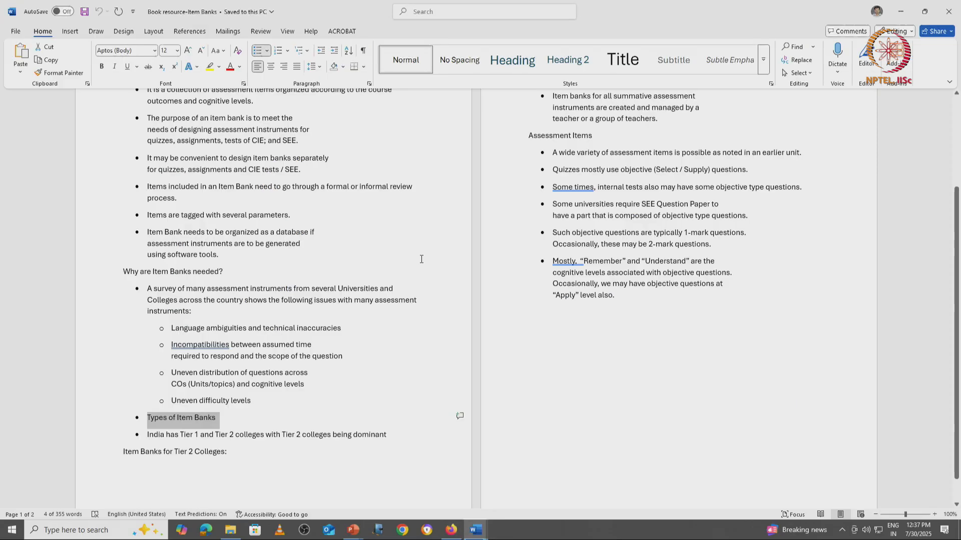
Copy the Tier 1 and Tier 2 item bank text from the document into the new chapter's content.
drag(146, 434, 668, 123)
key(alt+Tab)
click(485, 395)
key(ctrl+v)
Remove the stray characters at the start of the chapter title and save the Types of Item Banks chapter.
click(406, 254)
key(BackSpace)
key(BackSpace)
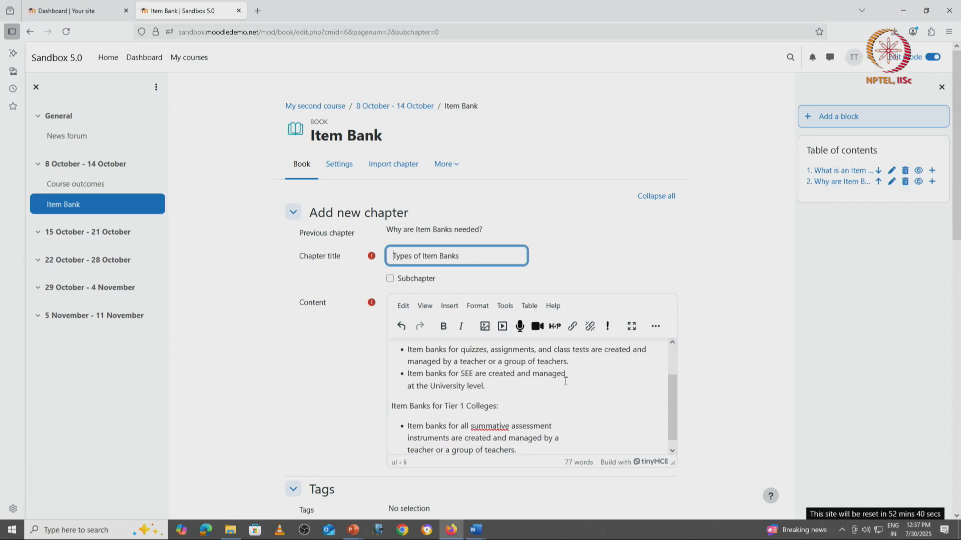
scroll(550, 406, down, 1)
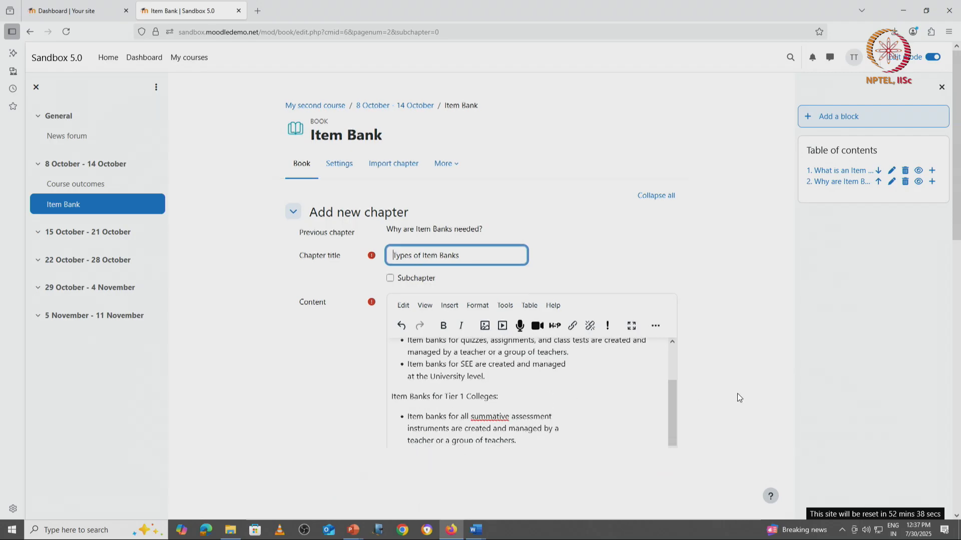
scroll(735, 397, down, 5)
click(419, 298)
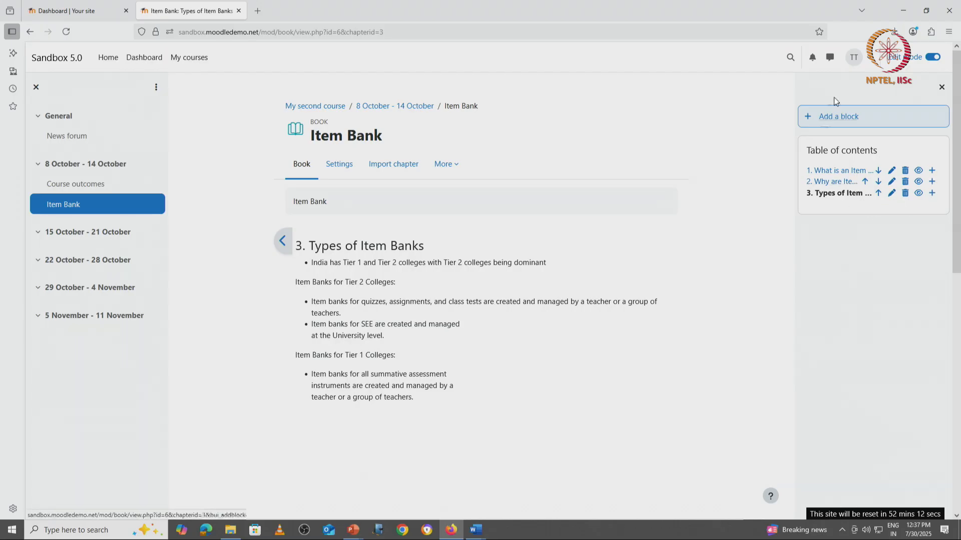
Switch your role in the course to Student.
click(863, 64)
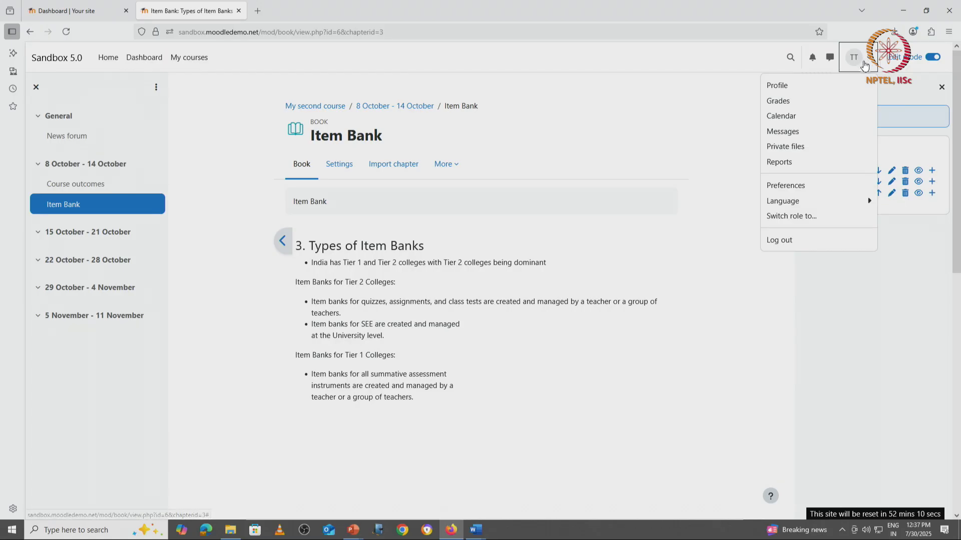
click(831, 216)
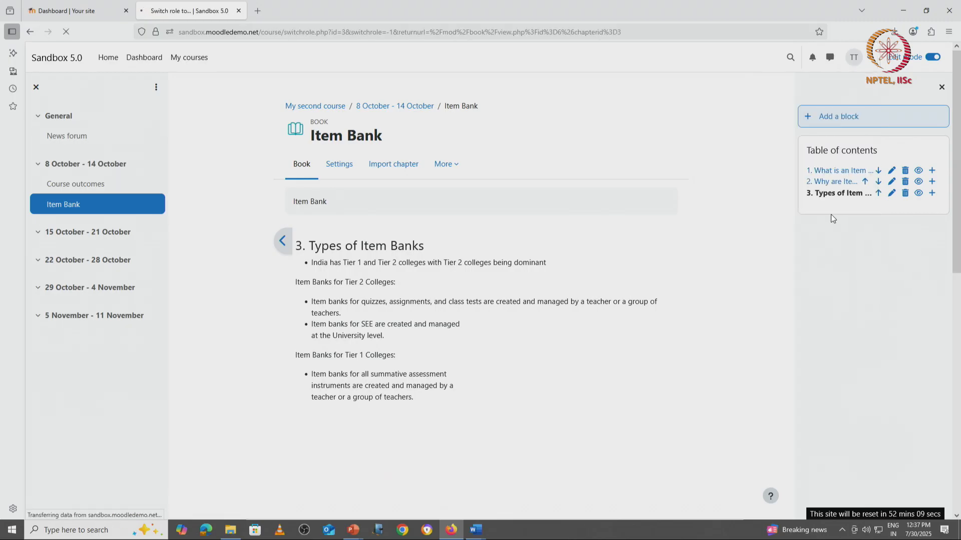
click(227, 266)
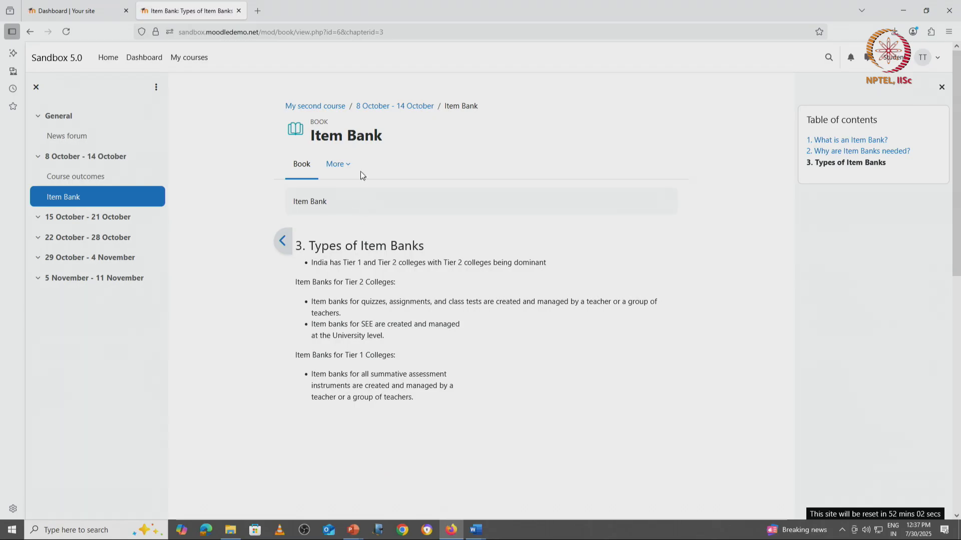
View the Item Bank book as a student, opening it from the course page and paging through its chapters.
click(301, 164)
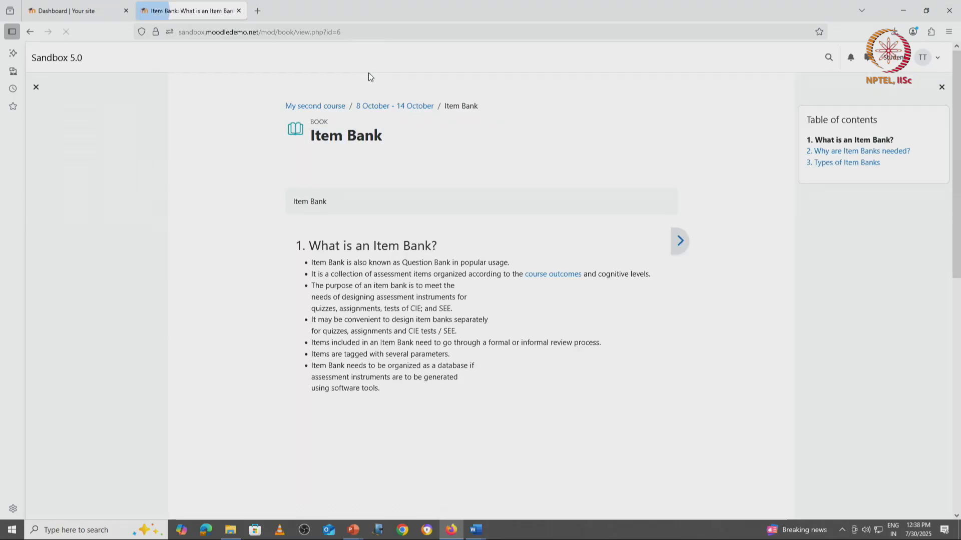
click(314, 106)
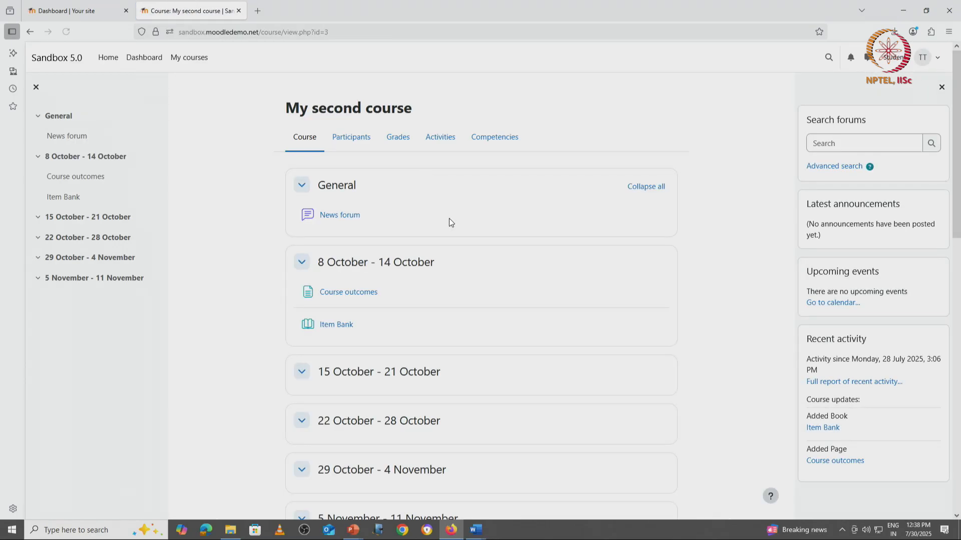
click(352, 327)
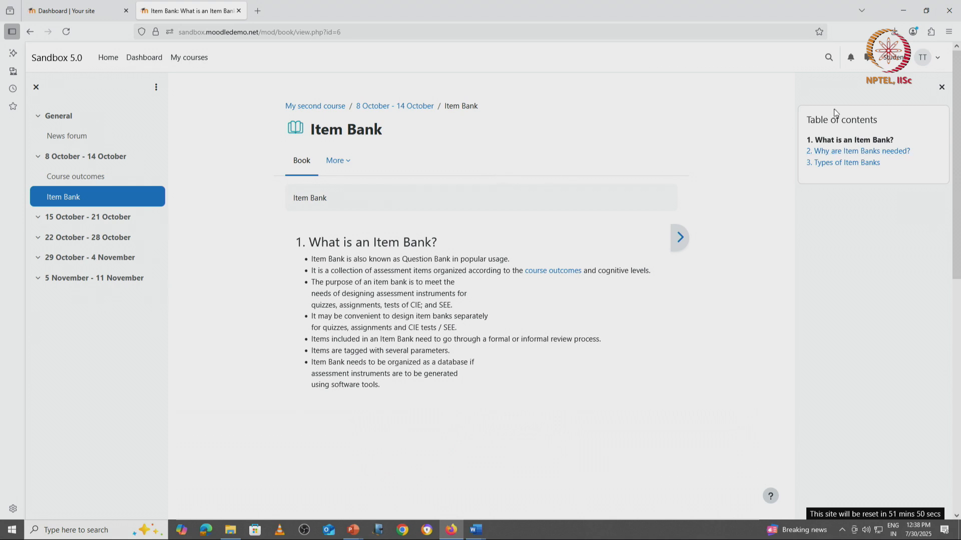
click(847, 152)
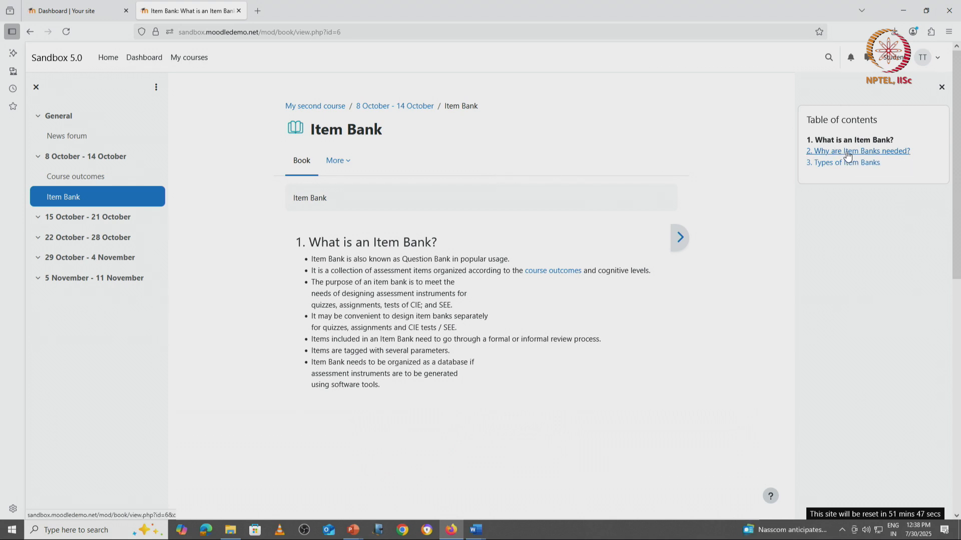
click(681, 239)
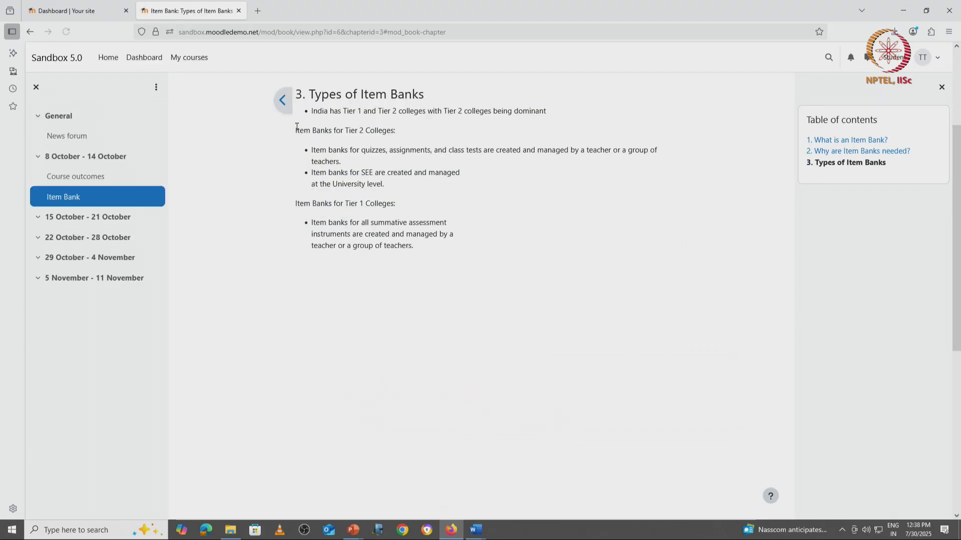
click(279, 102)
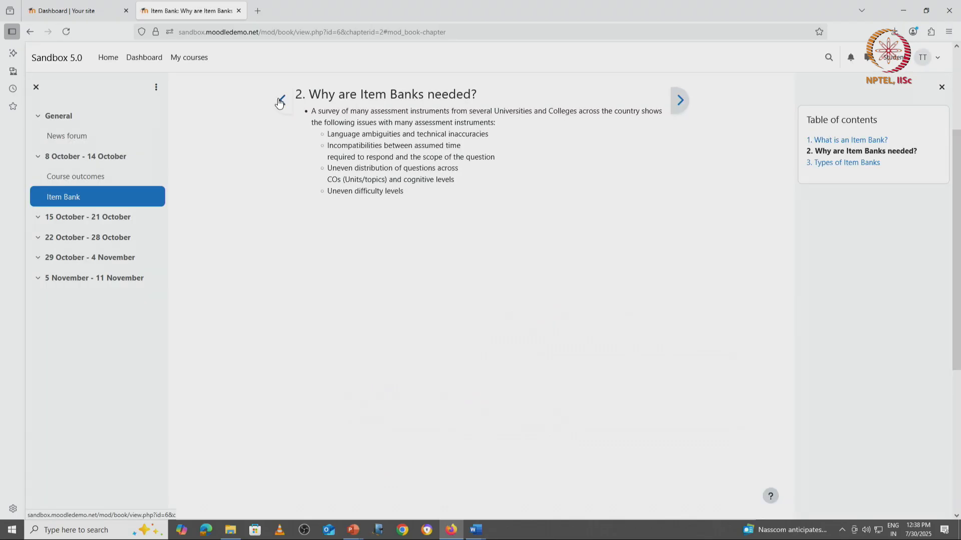
click(279, 102)
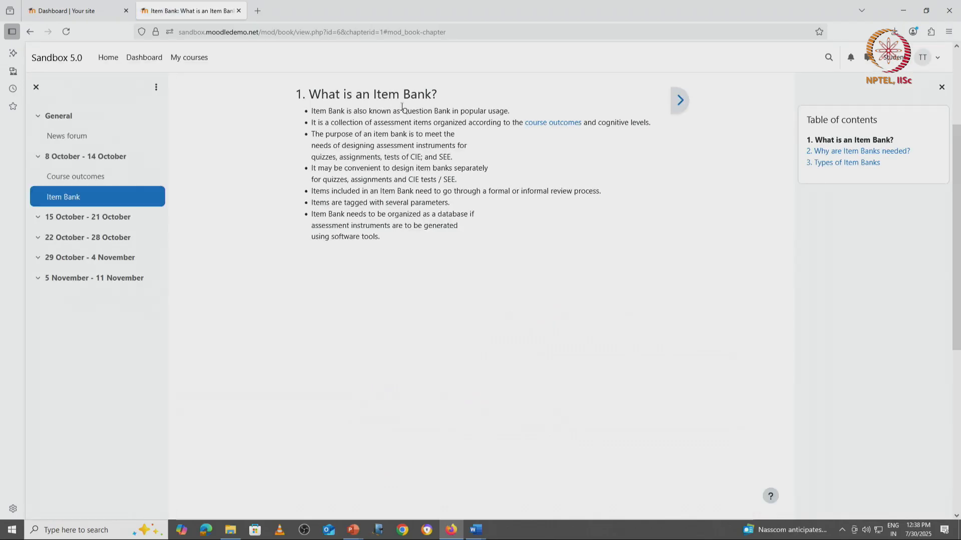
scroll(642, 122, up, 3)
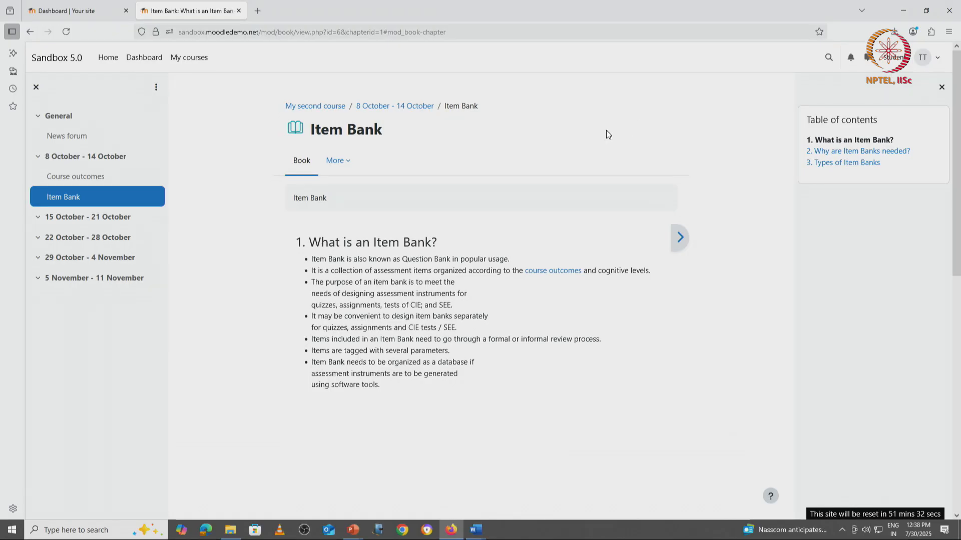
Return to your normal role, go back to the course page and turn edit mode on.
click(923, 61)
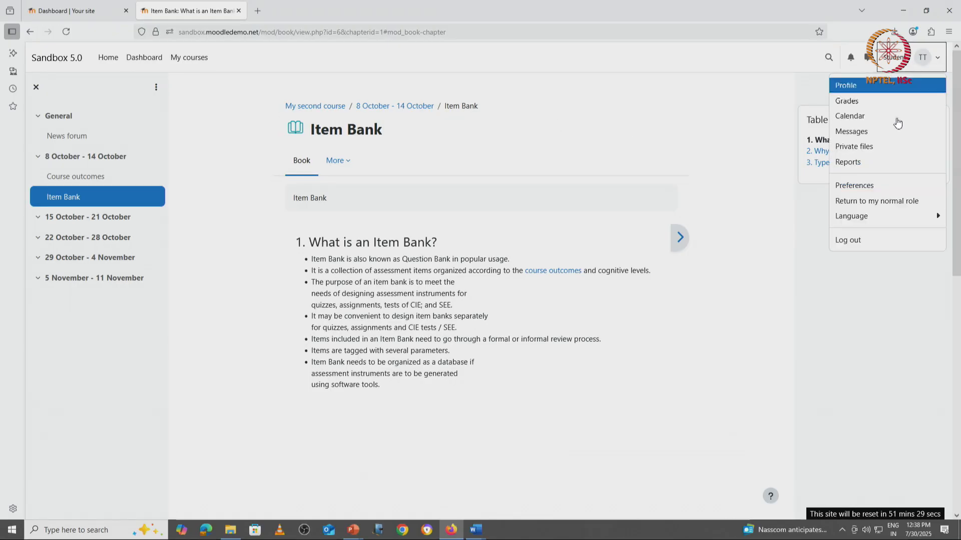
click(875, 202)
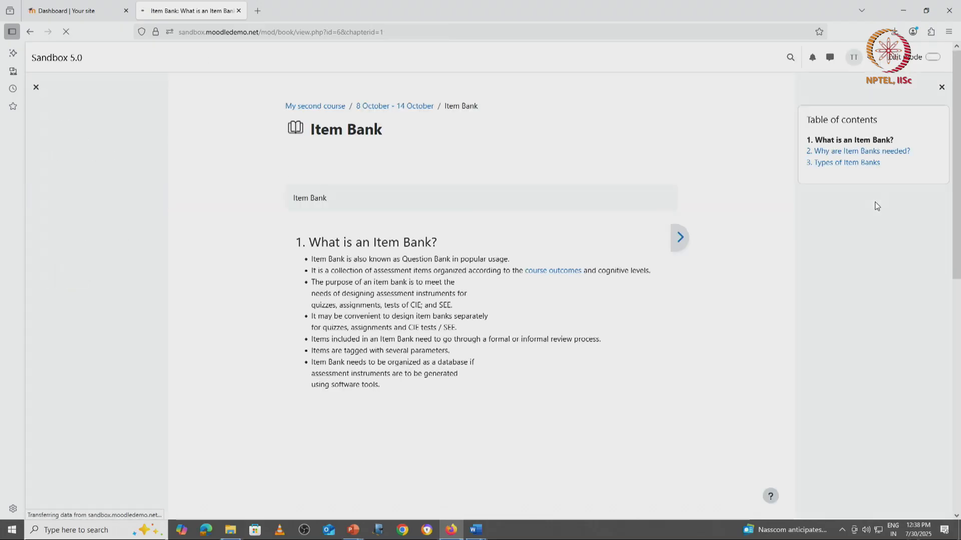
click(335, 107)
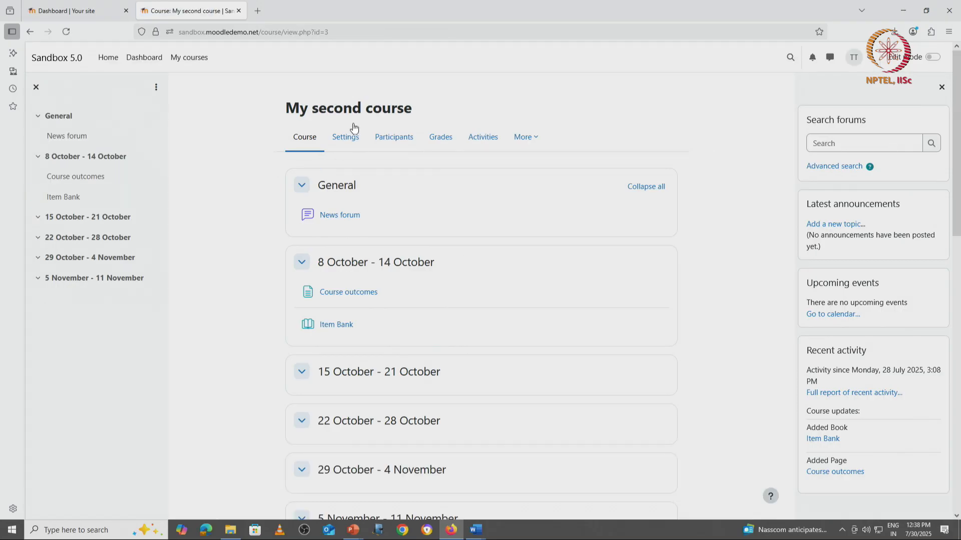
click(931, 58)
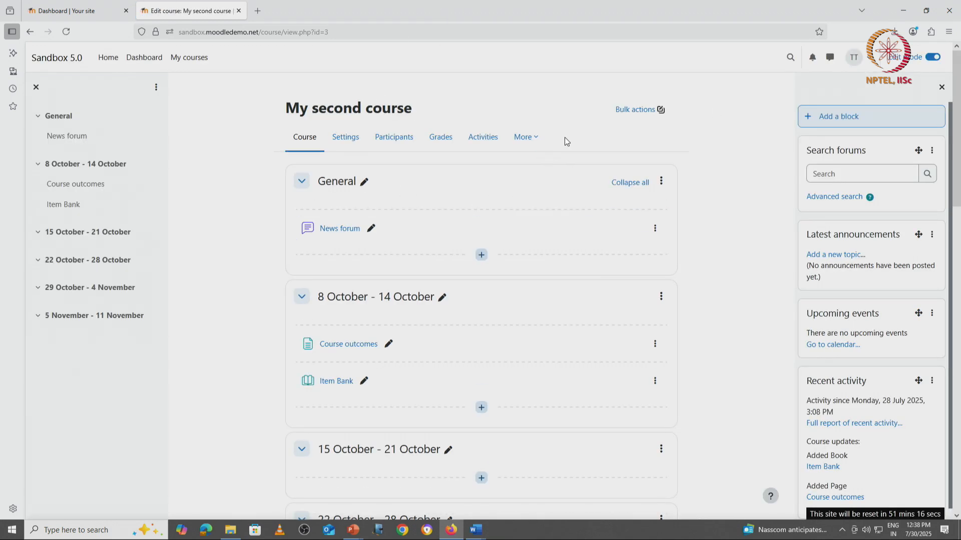
Open the activity chooser in the 8 October - 14 October section, filter to resources and read about IMS content package.
click(482, 408)
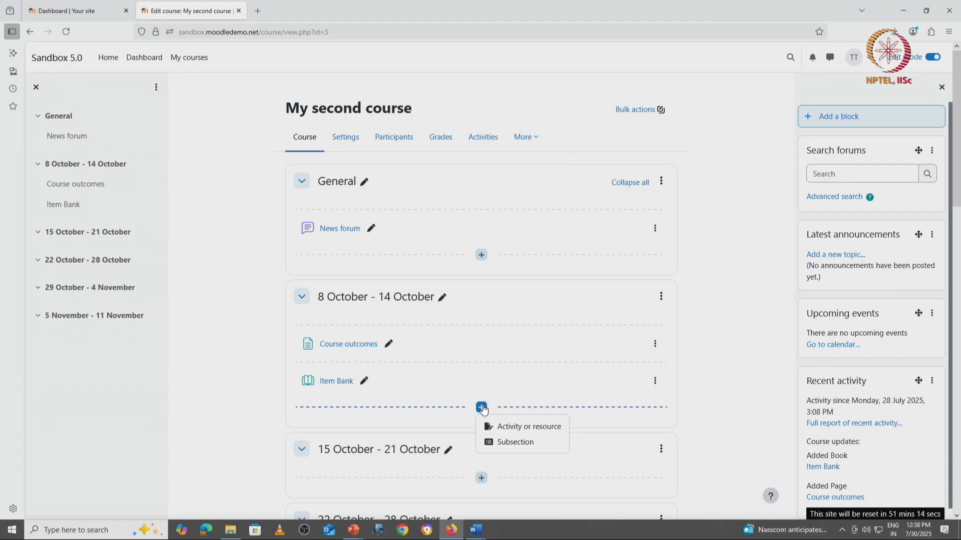
click(515, 426)
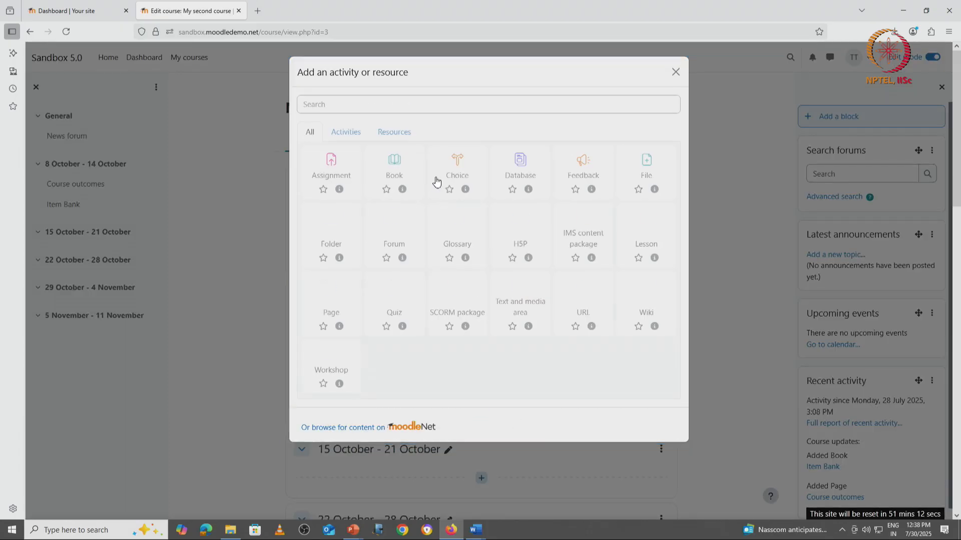
click(408, 133)
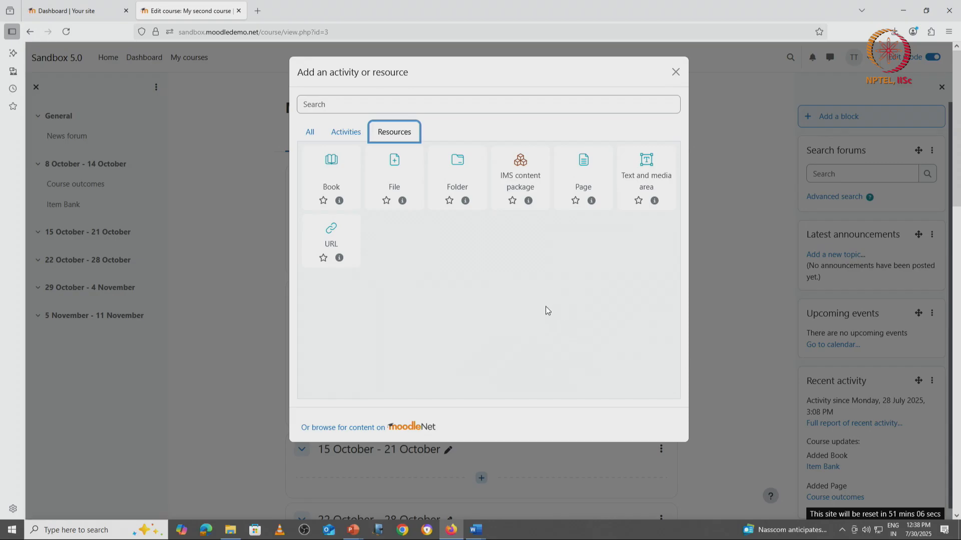
click(529, 200)
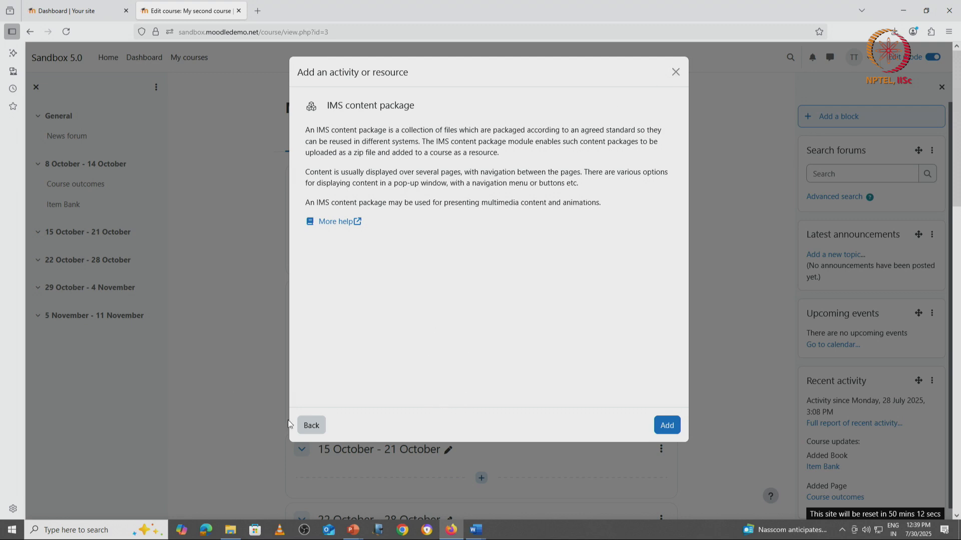
click(307, 425)
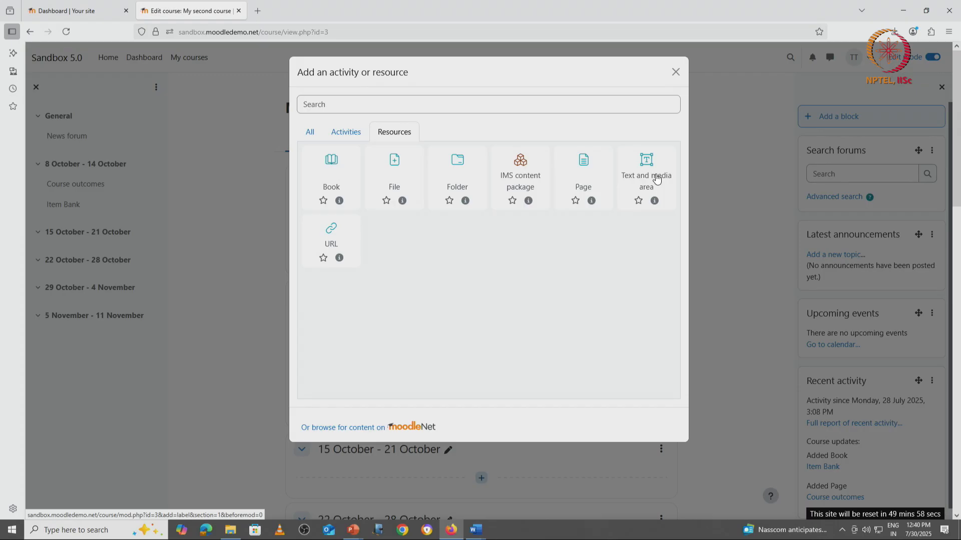
Add a Text and media area to the 8 October - 14 October section titled "cmap".
click(657, 178)
click(452, 226)
text(cmap)
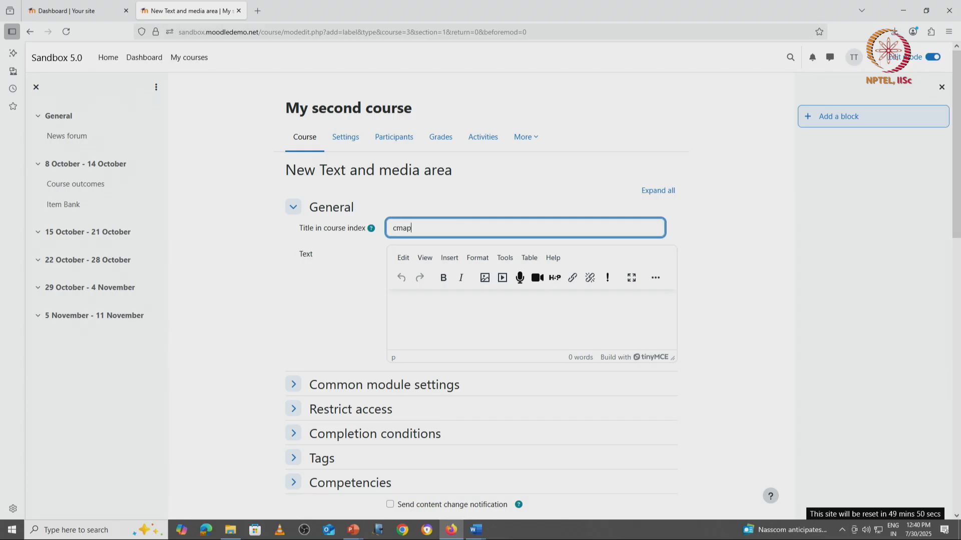
Insert the image Course design cmap.PNG into its text, mark it as decorative only, and save it to the course.
click(434, 309)
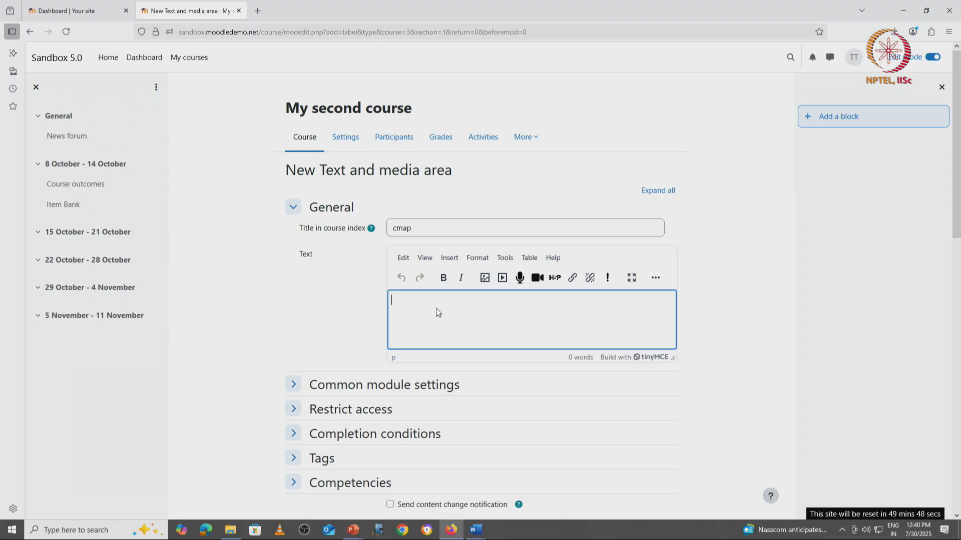
click(483, 280)
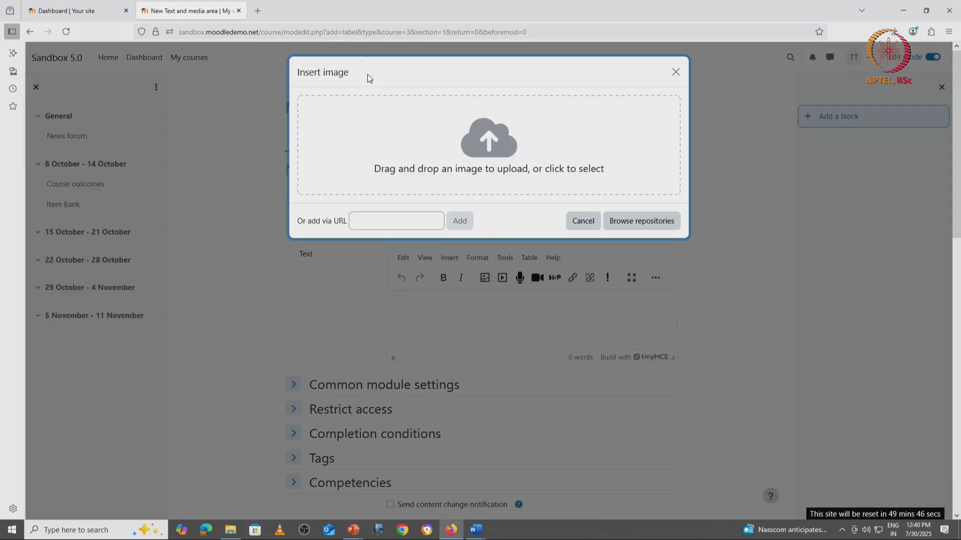
click(427, 151)
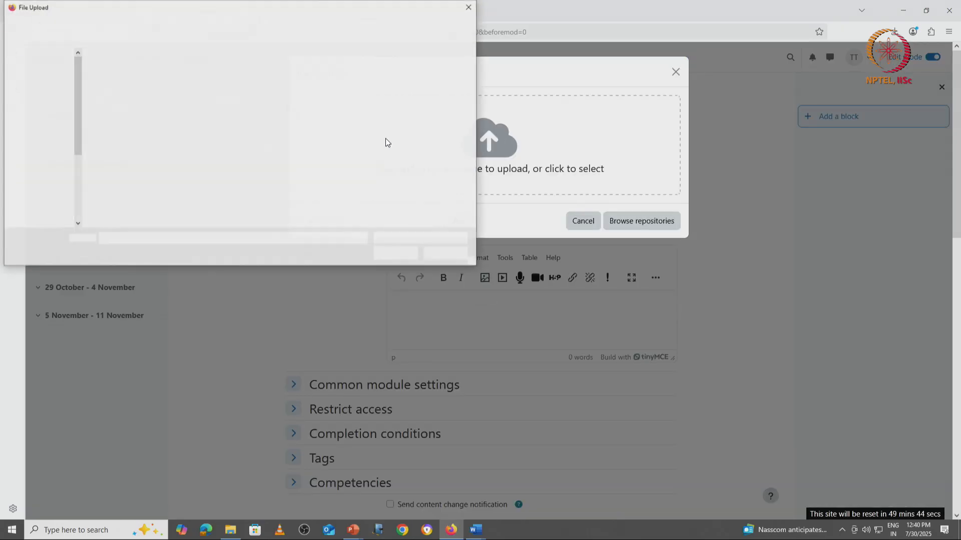
double_click(126, 98)
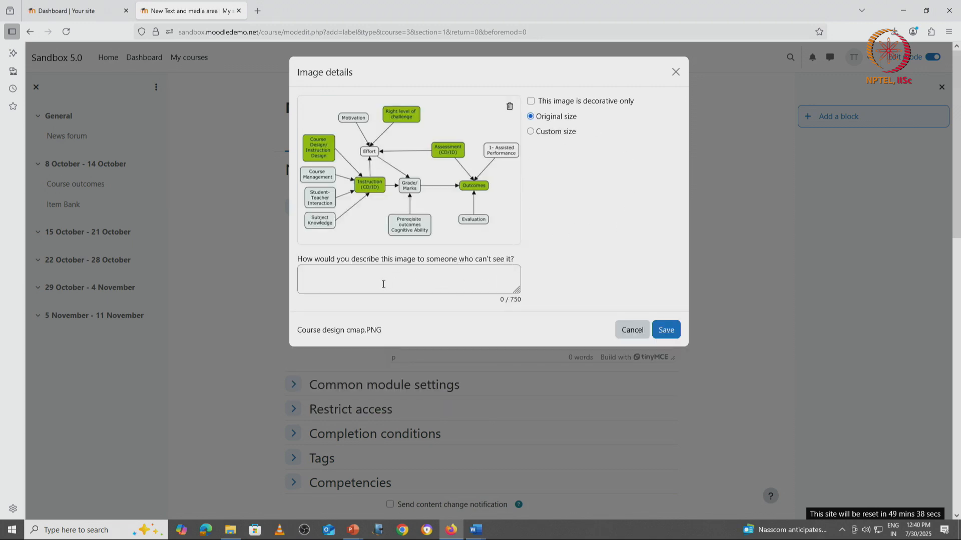
click(382, 281)
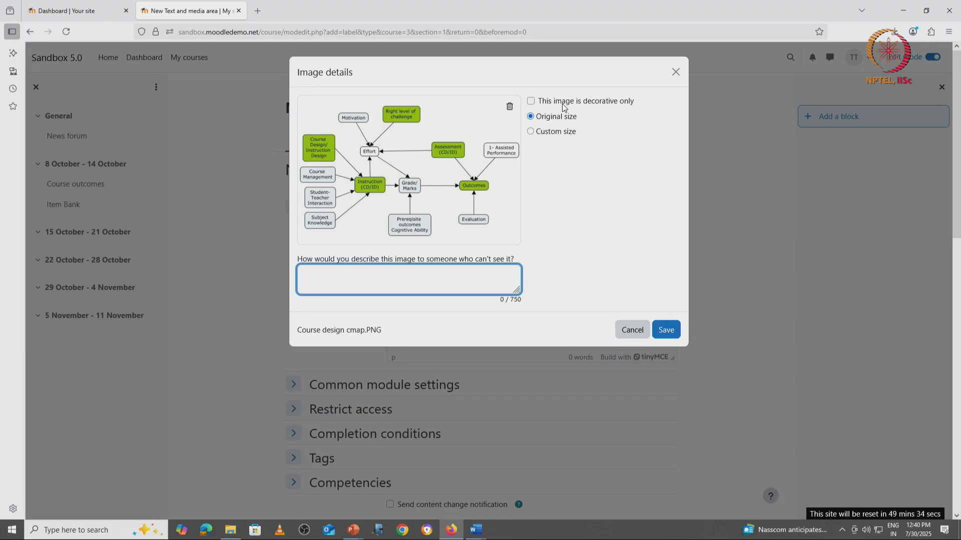
click(531, 102)
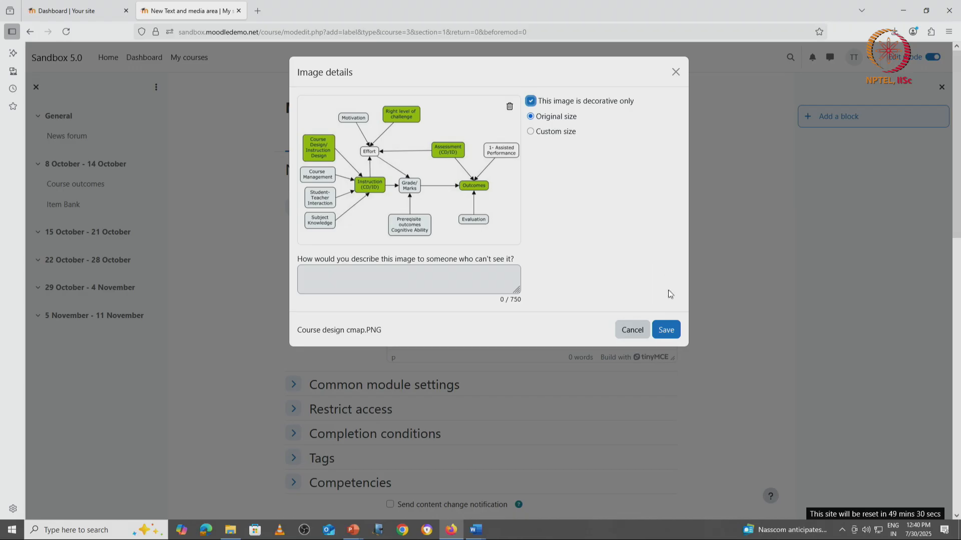
click(667, 331)
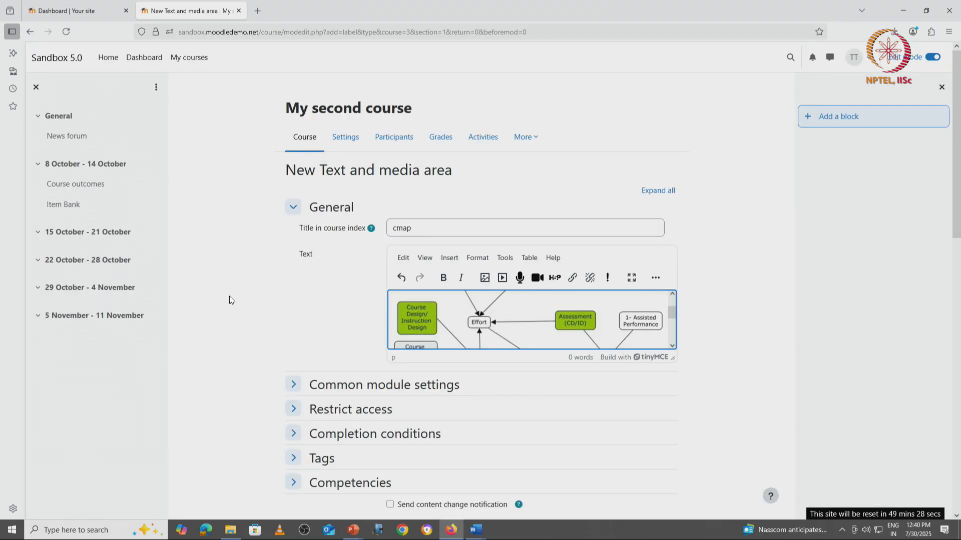
scroll(215, 300, down, 5)
click(422, 259)
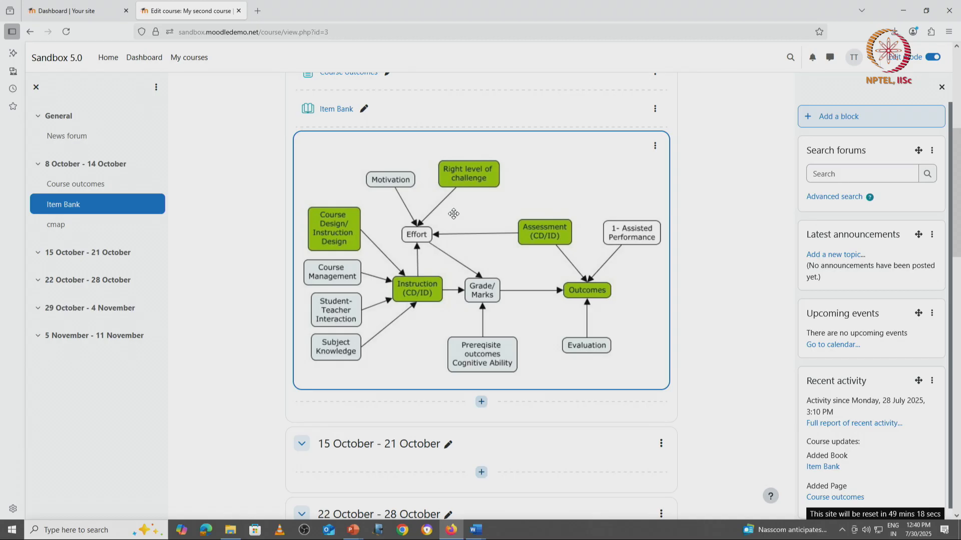
scroll(454, 214, up, 3)
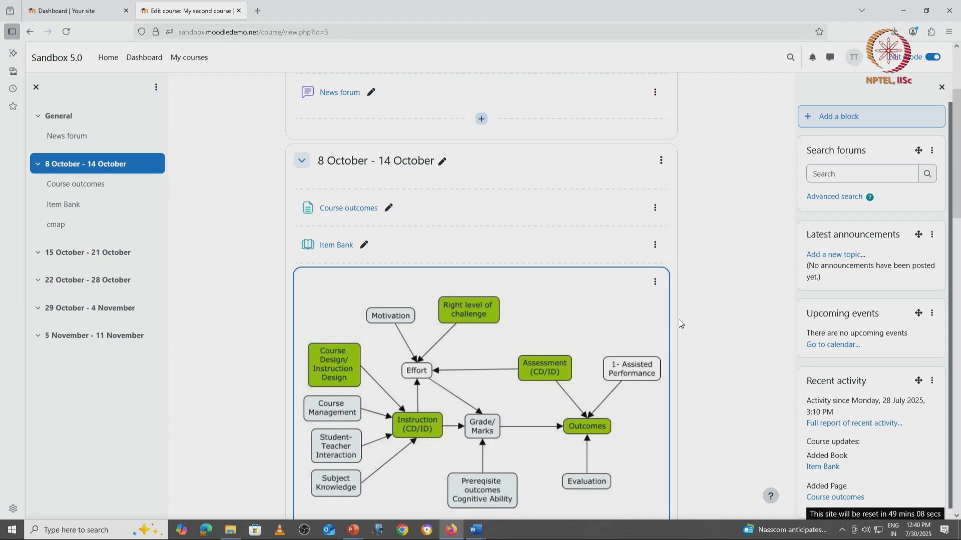
scroll(694, 329, down, 3)
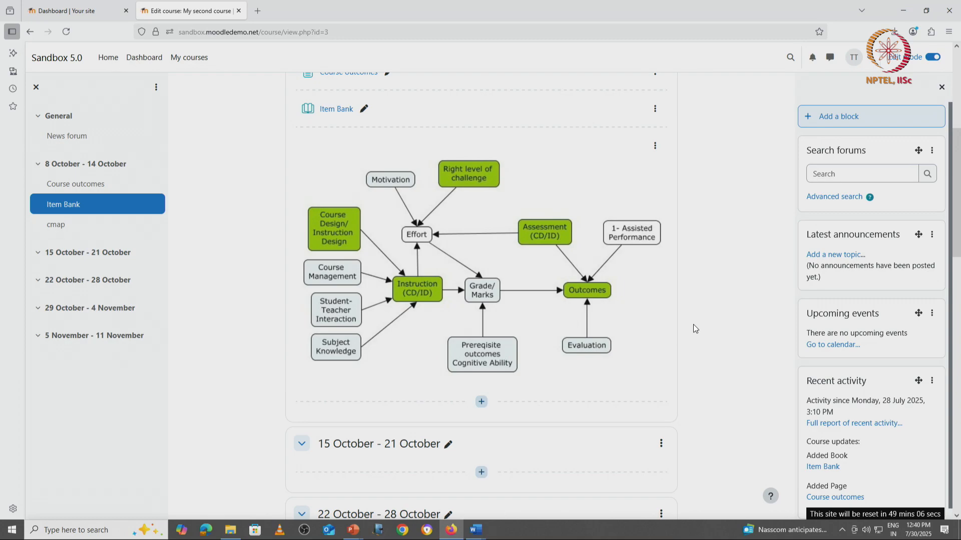
key(alt+Tab)
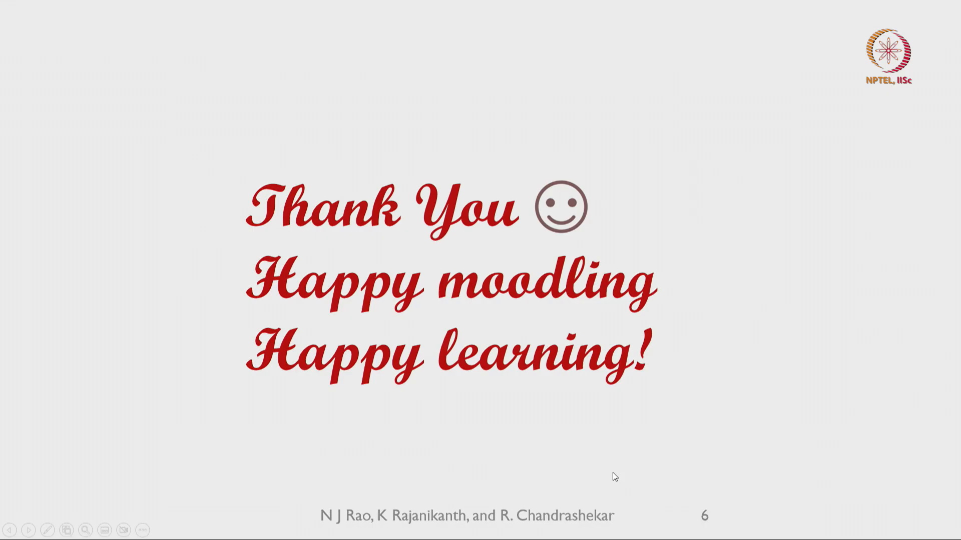